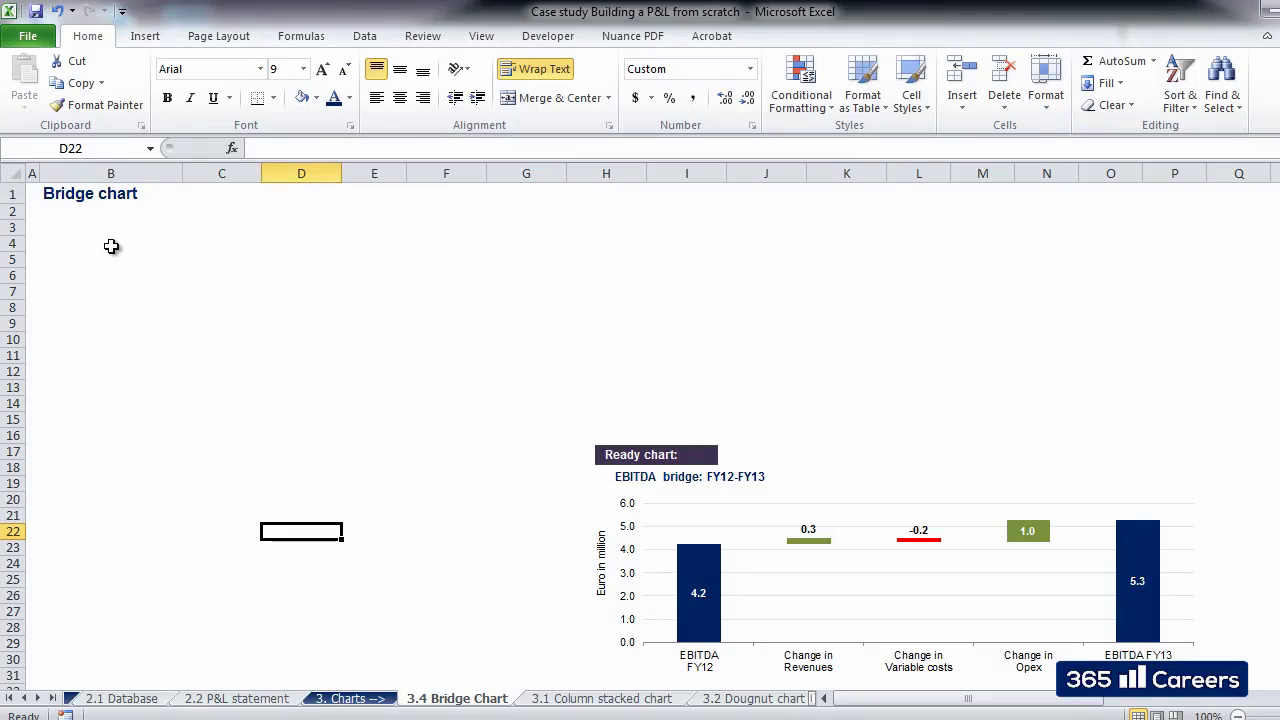
# - Select cell B3 on the Bridge chart sheet and bring up the Insert ribbon
pyautogui.click(111, 232)
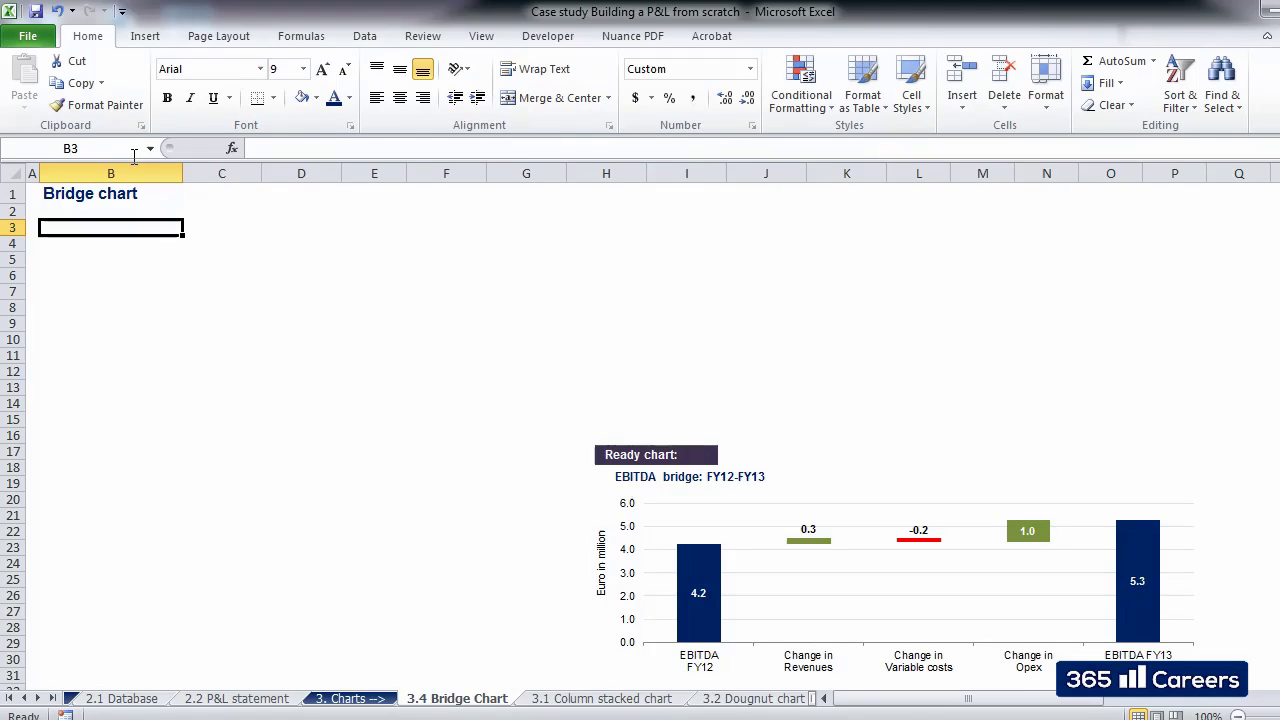
pyautogui.click(147, 38)
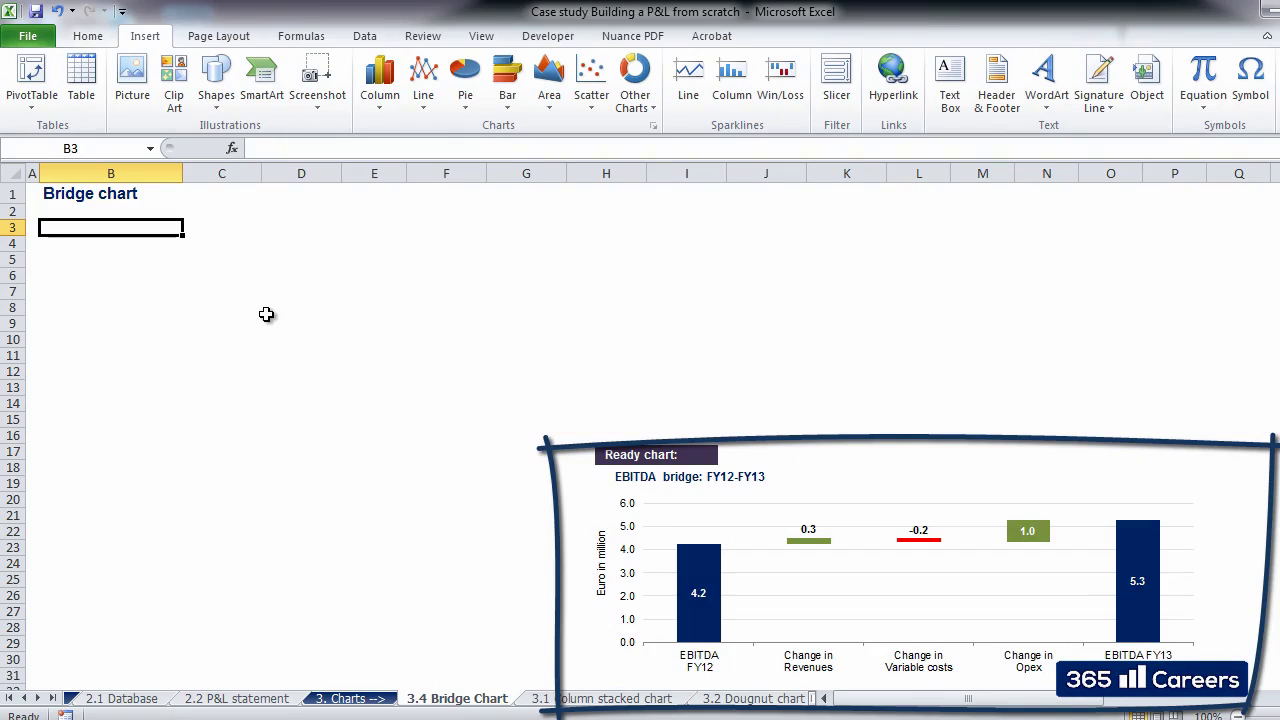
pyautogui.click(814, 458)
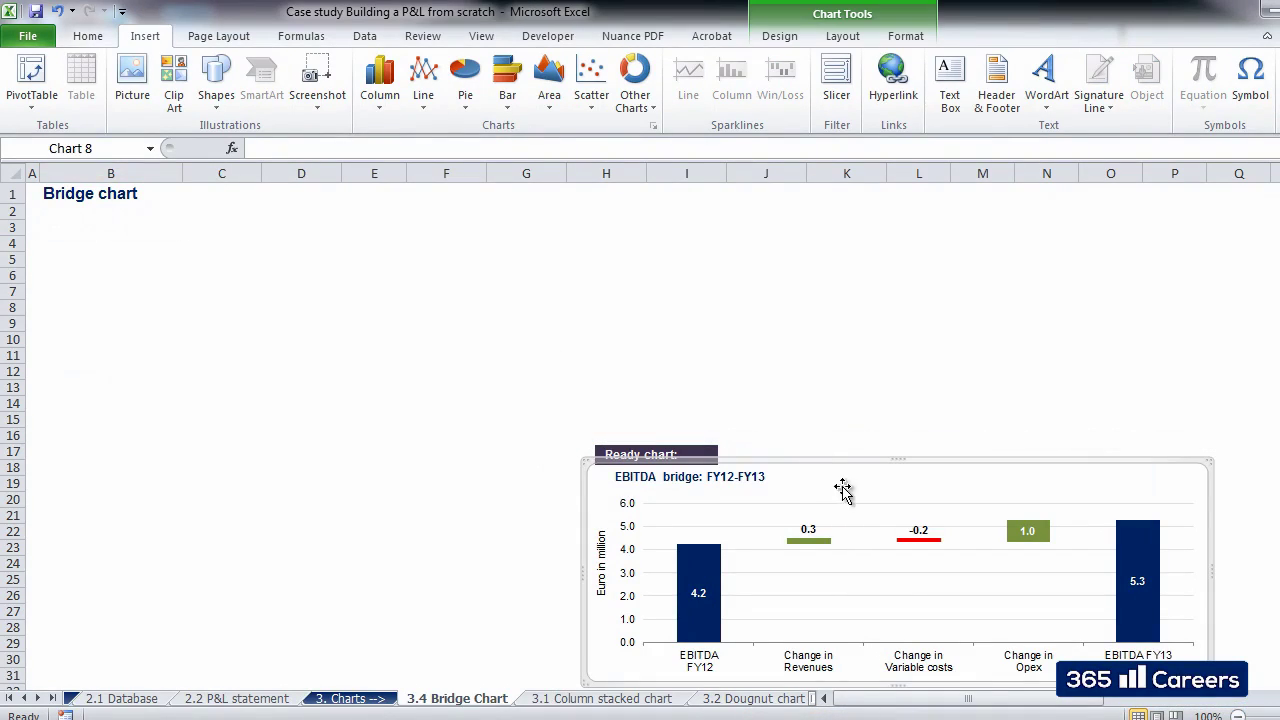
pyautogui.click(569, 369)
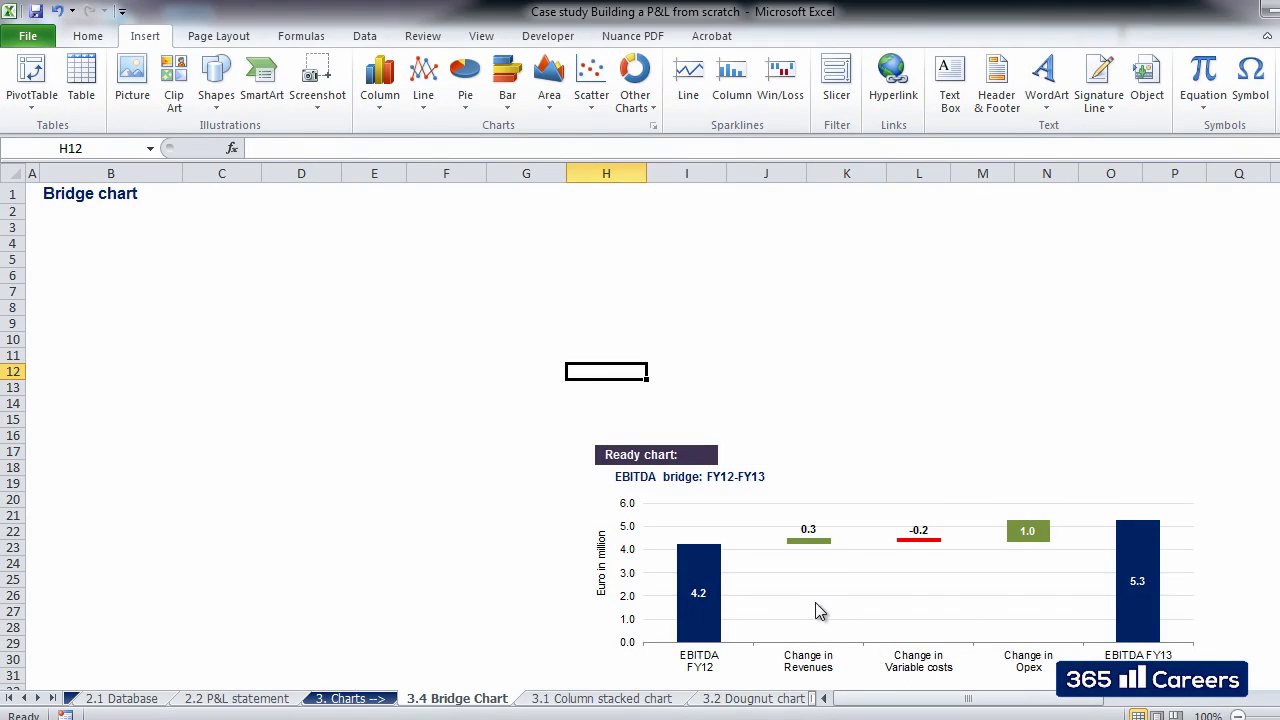
pyautogui.click(815, 605)
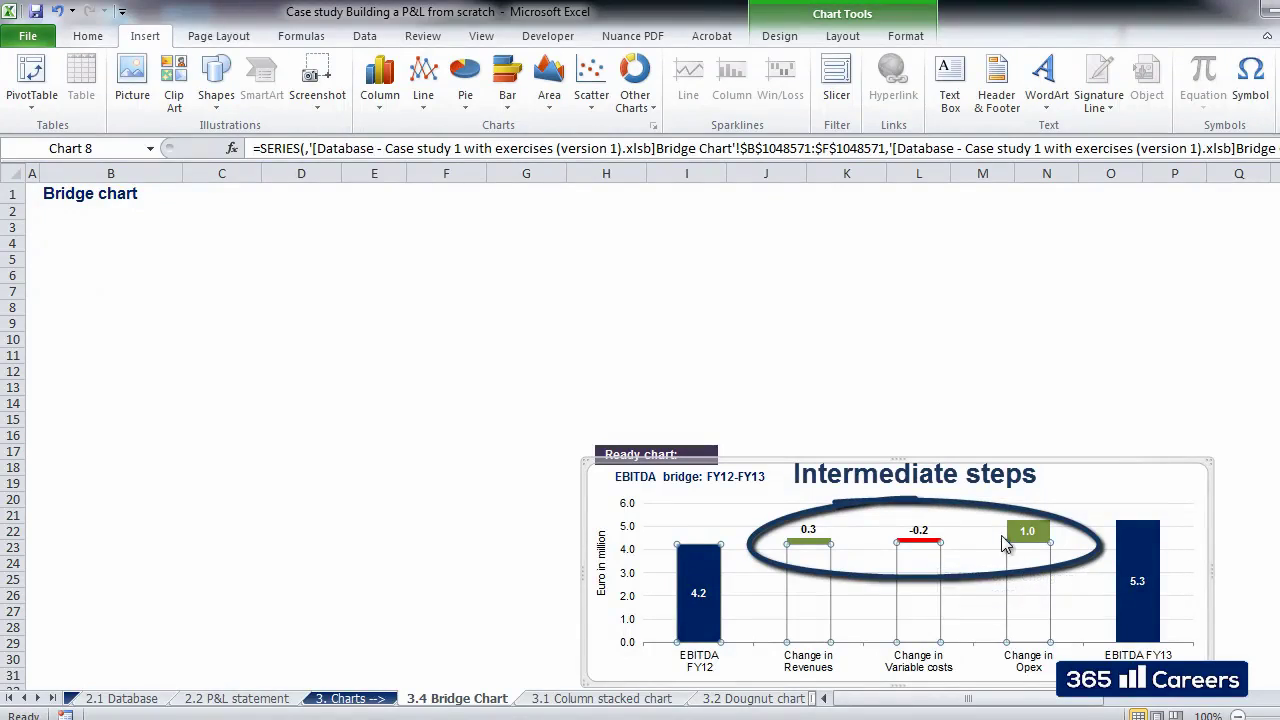
pyautogui.click(908, 405)
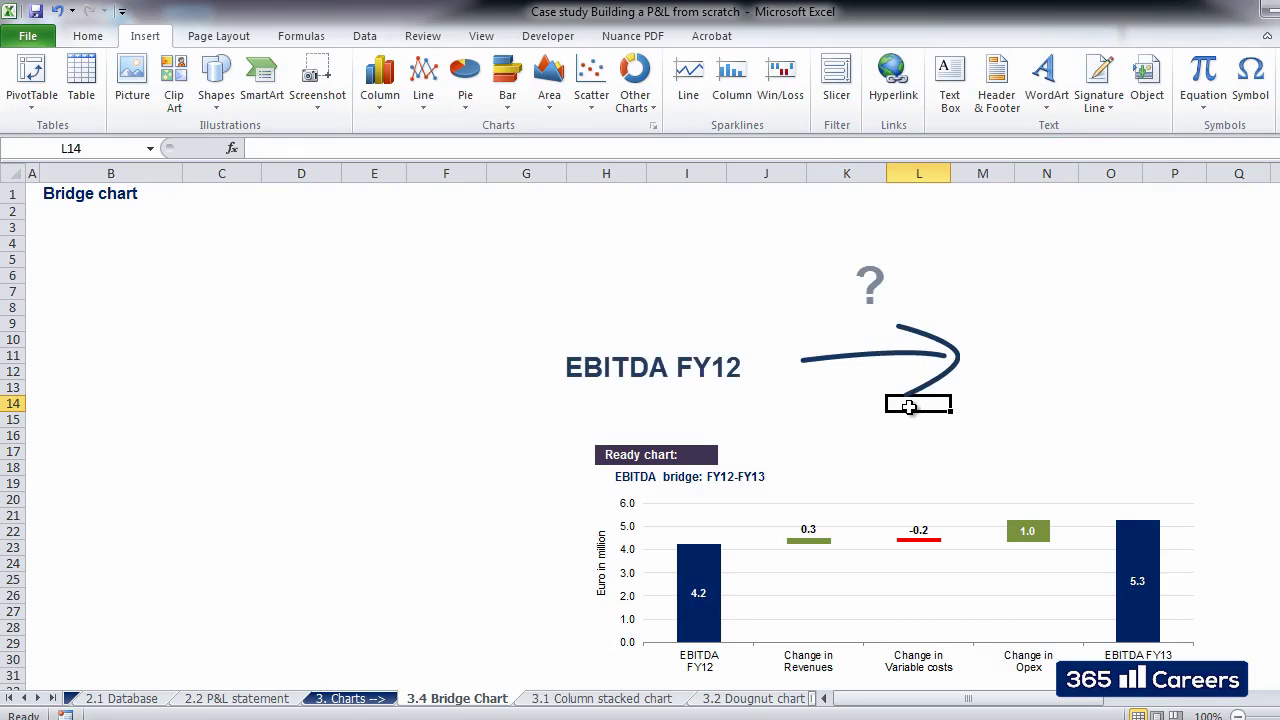
pyautogui.click(103, 246)
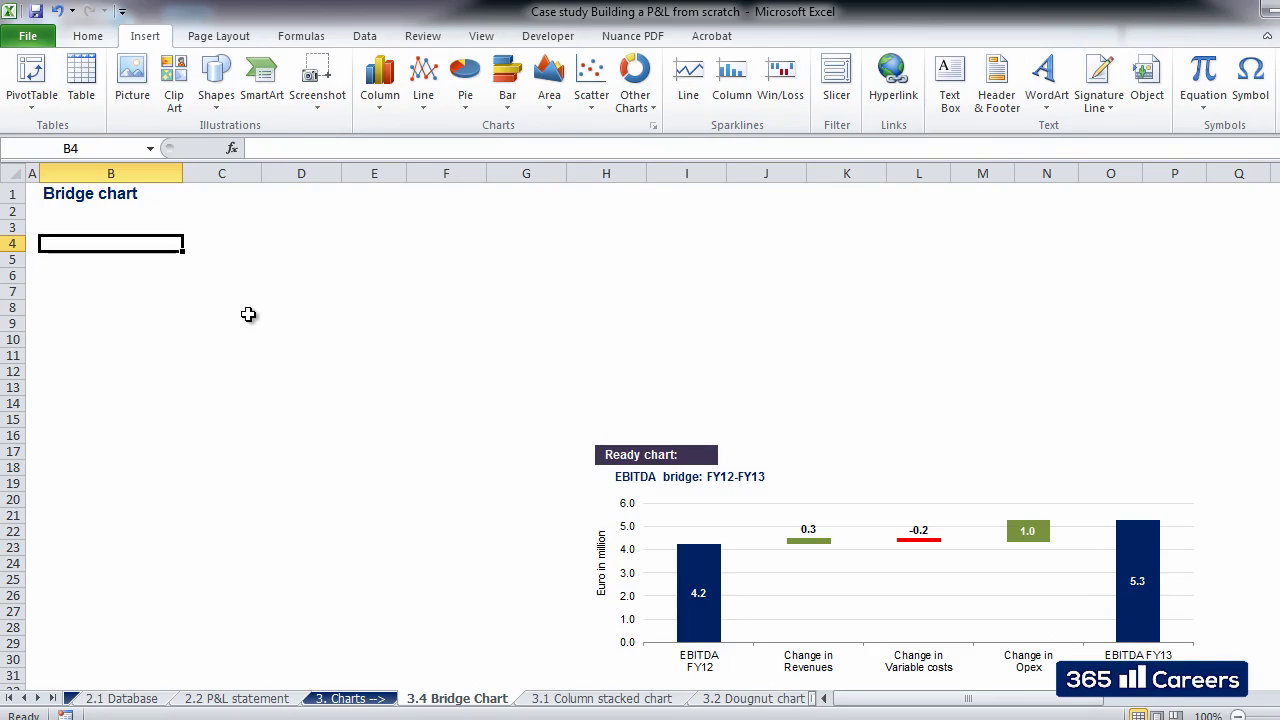
# - Enter EBITDA FY12, Change in Revenues, Change in Variable costs, Change in Opex, EBITDA FY13 in B4:B8
pyautogui.write('EBITD')
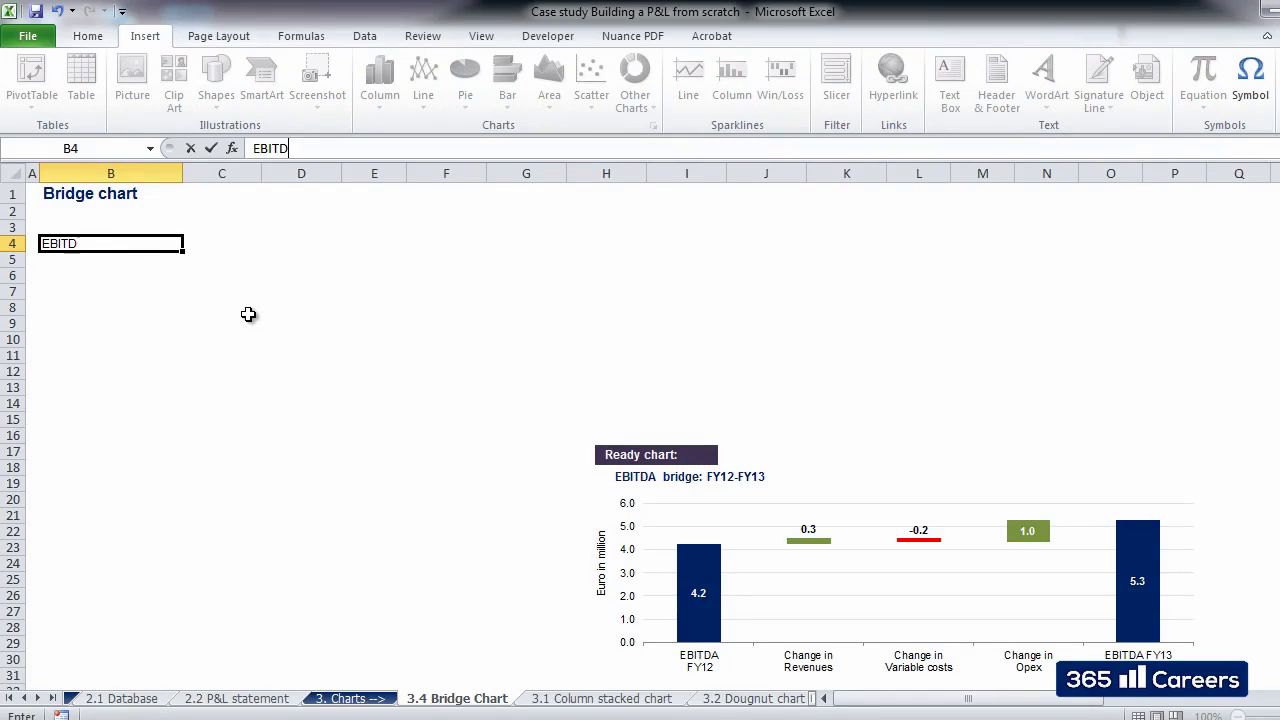
pyautogui.write('A FY12')
pyautogui.press('Return')
pyautogui.write('Change ')
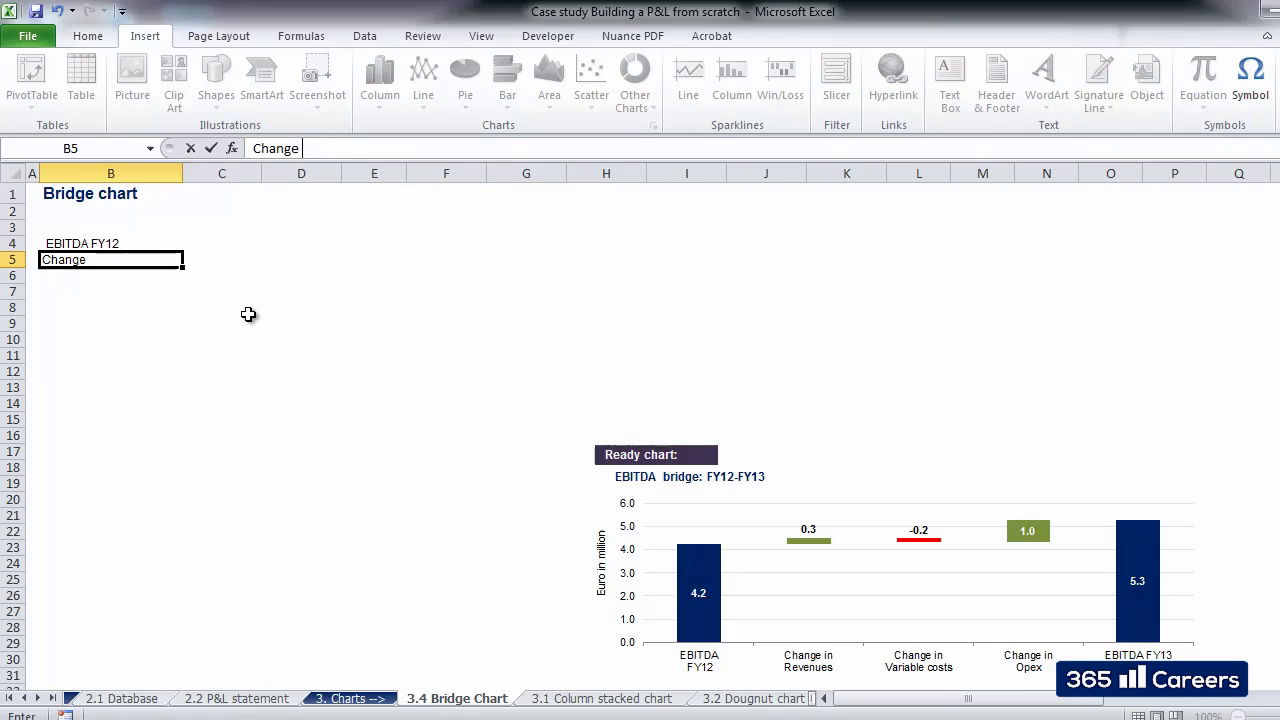
pyautogui.write('in Revenues')
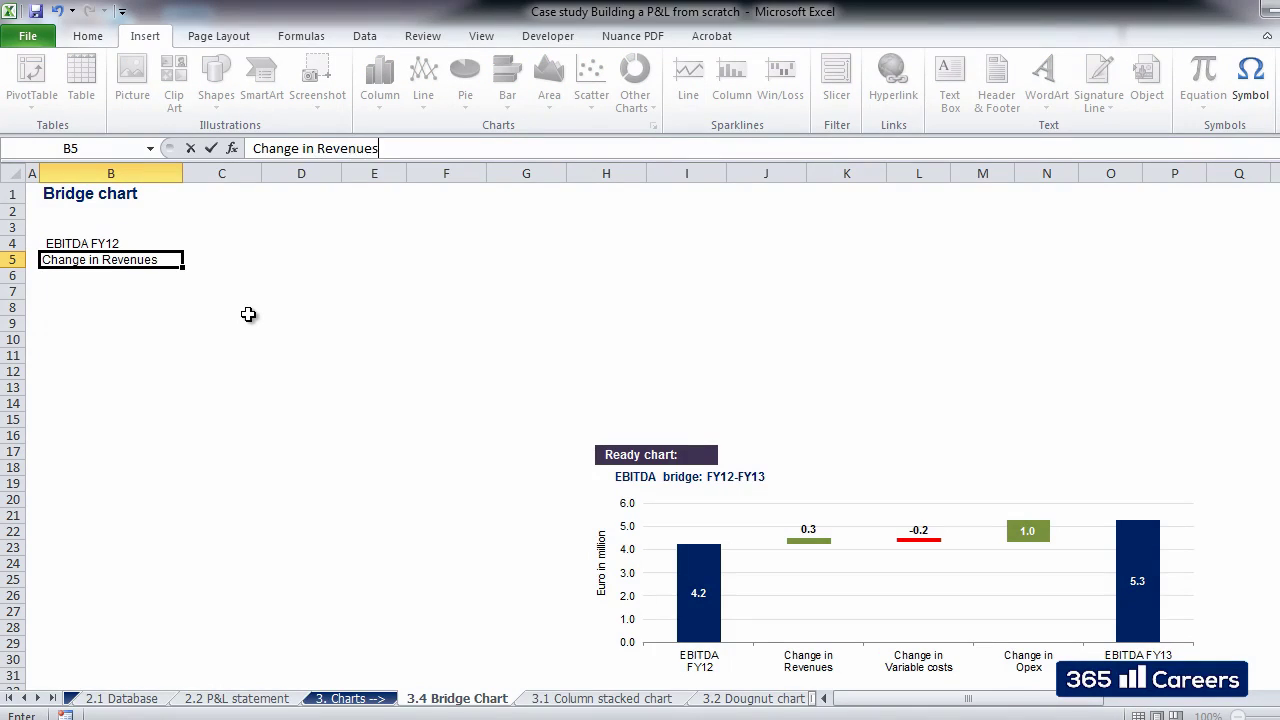
pyautogui.press('Return')
pyautogui.write('Chan')
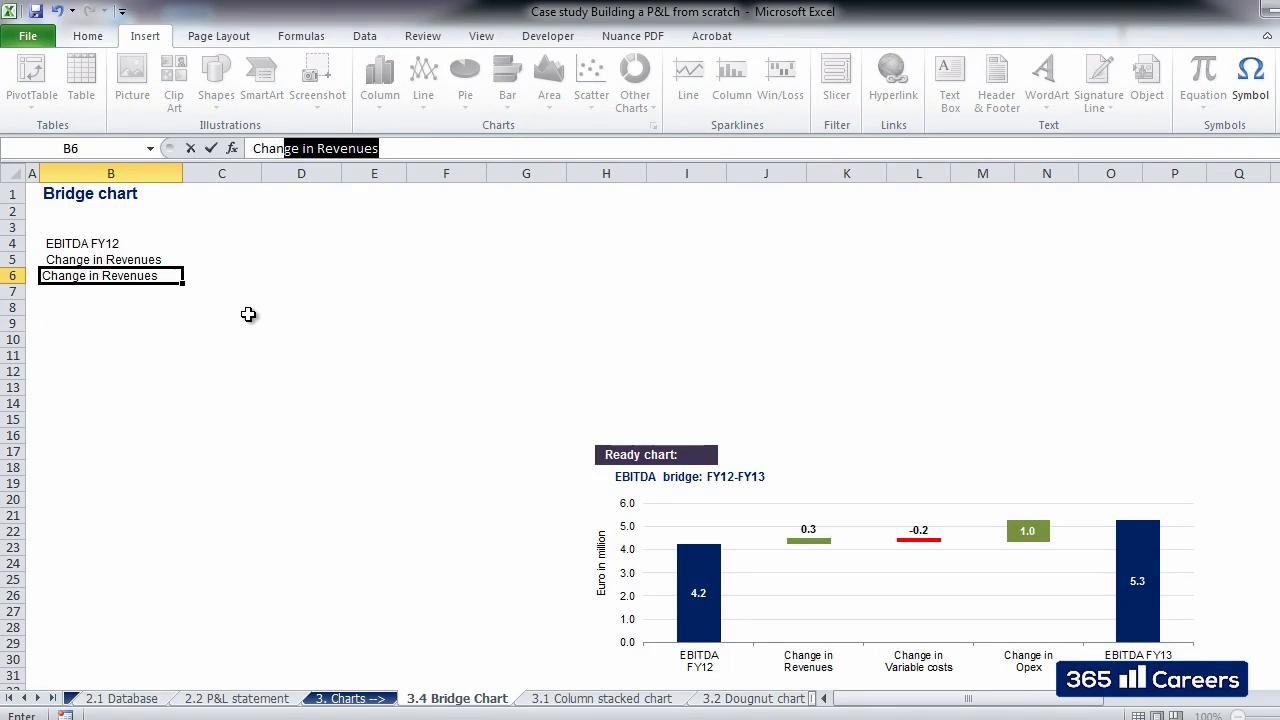
pyautogui.write('ge in Va')
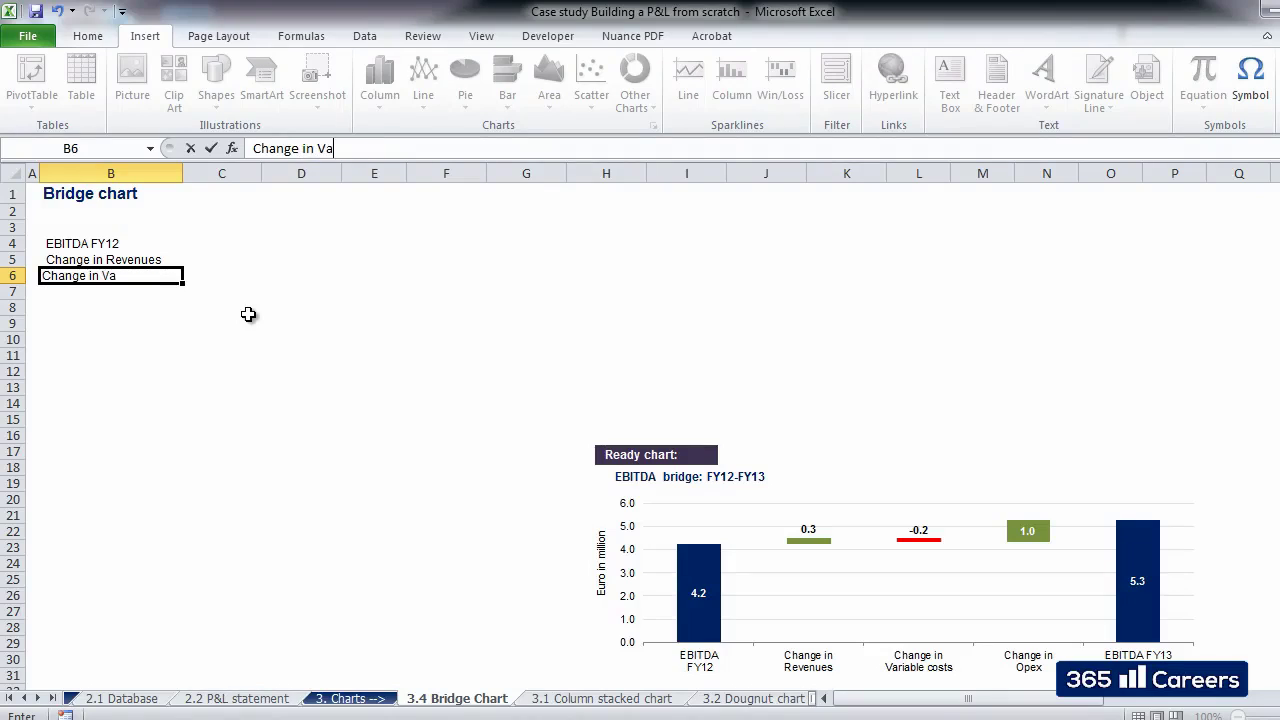
pyautogui.write('riable costs')
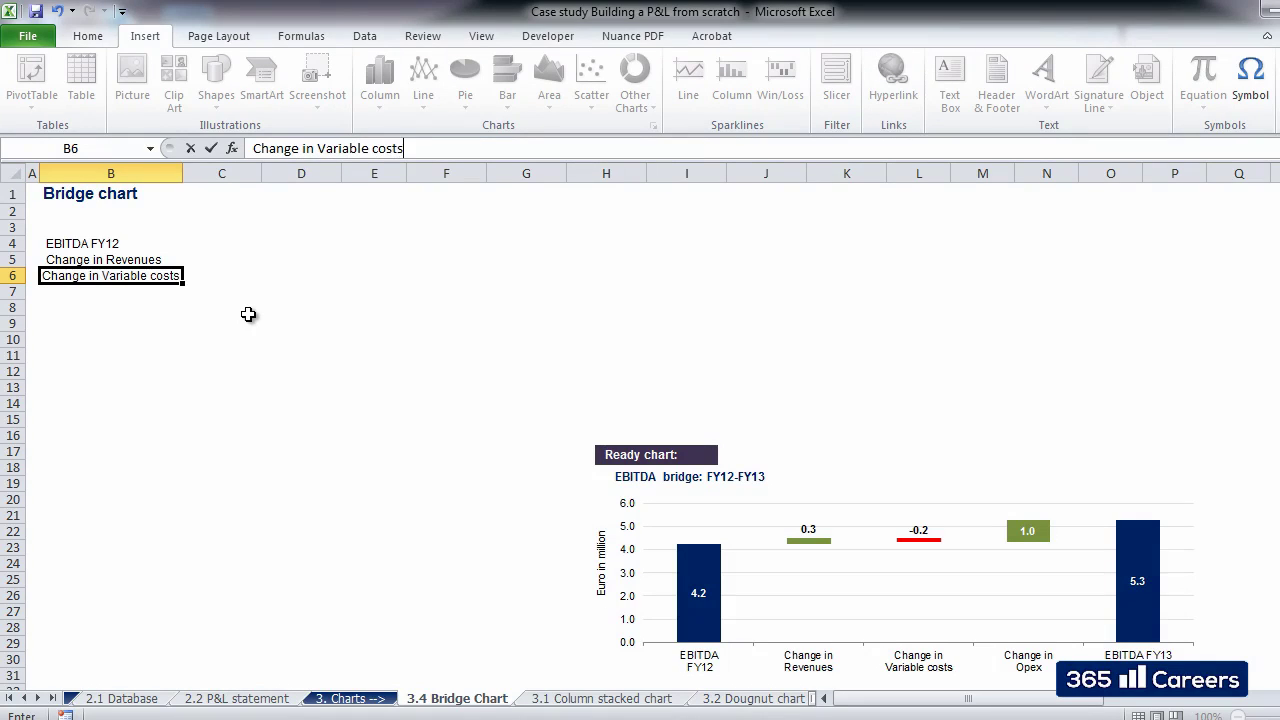
pyautogui.press('Return')
pyautogui.write('Change in')
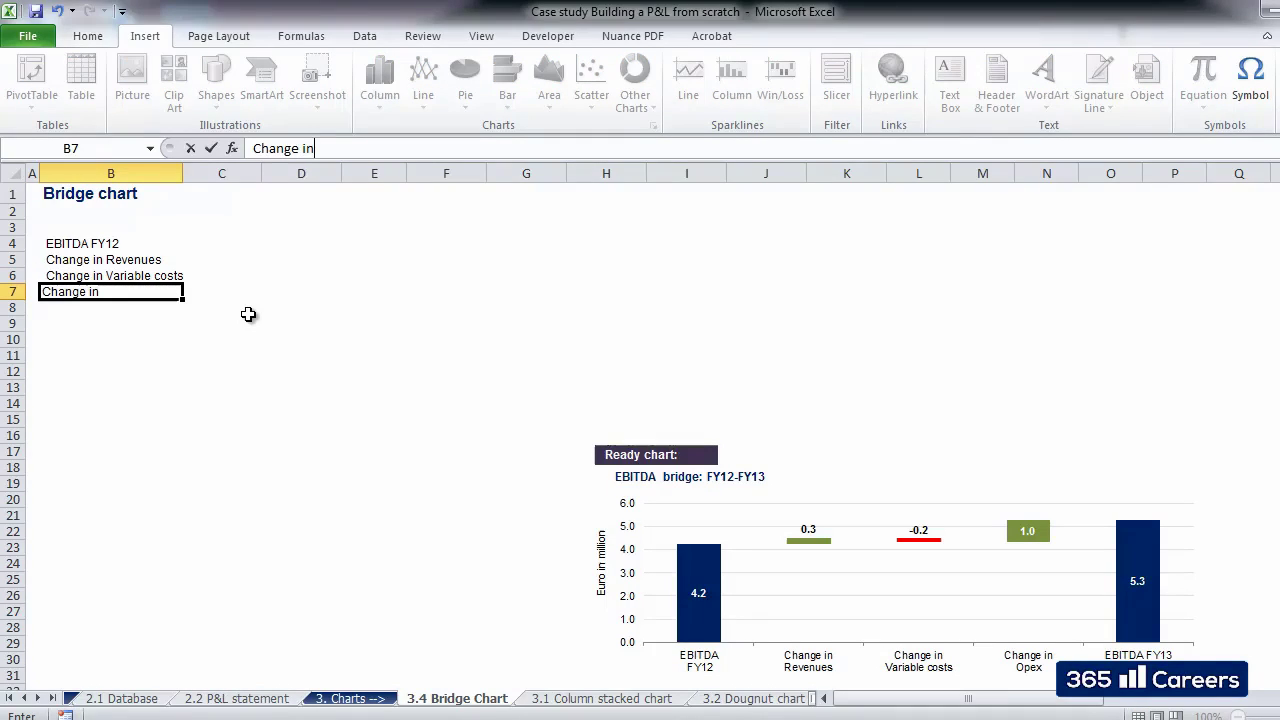
pyautogui.write(' POpex')
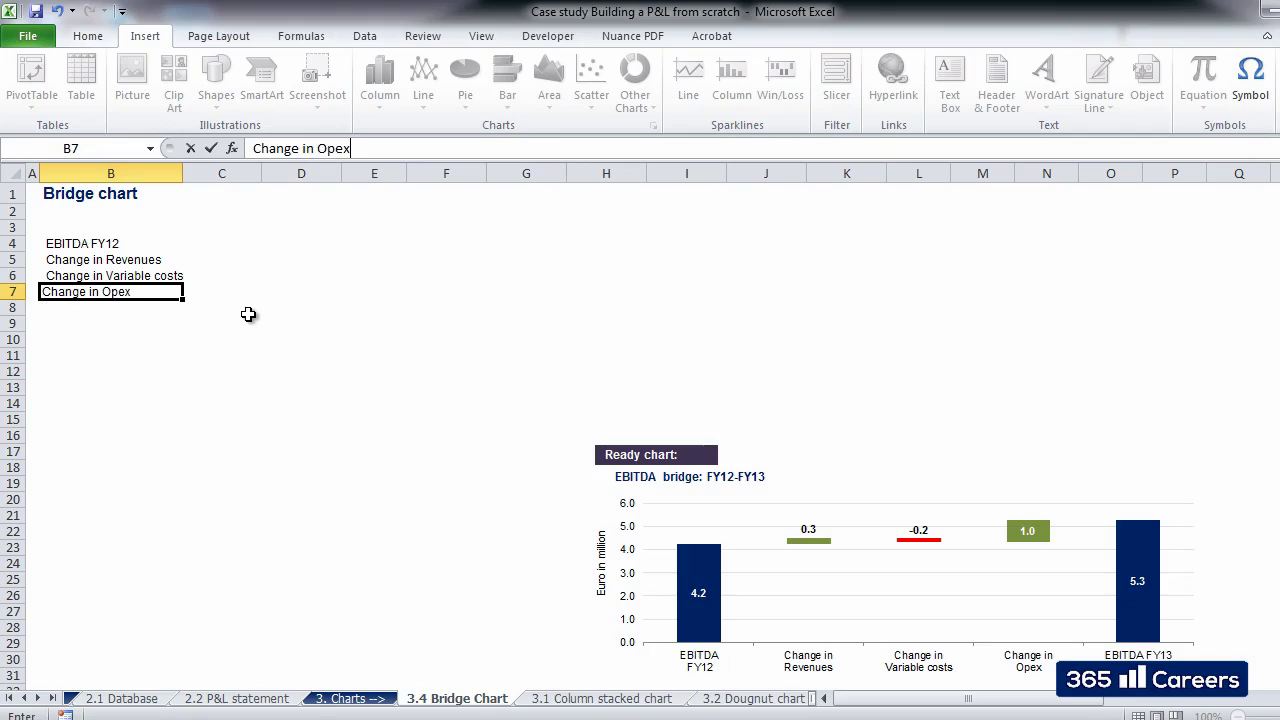
pyautogui.press('Return')
pyautogui.write('EBIT')
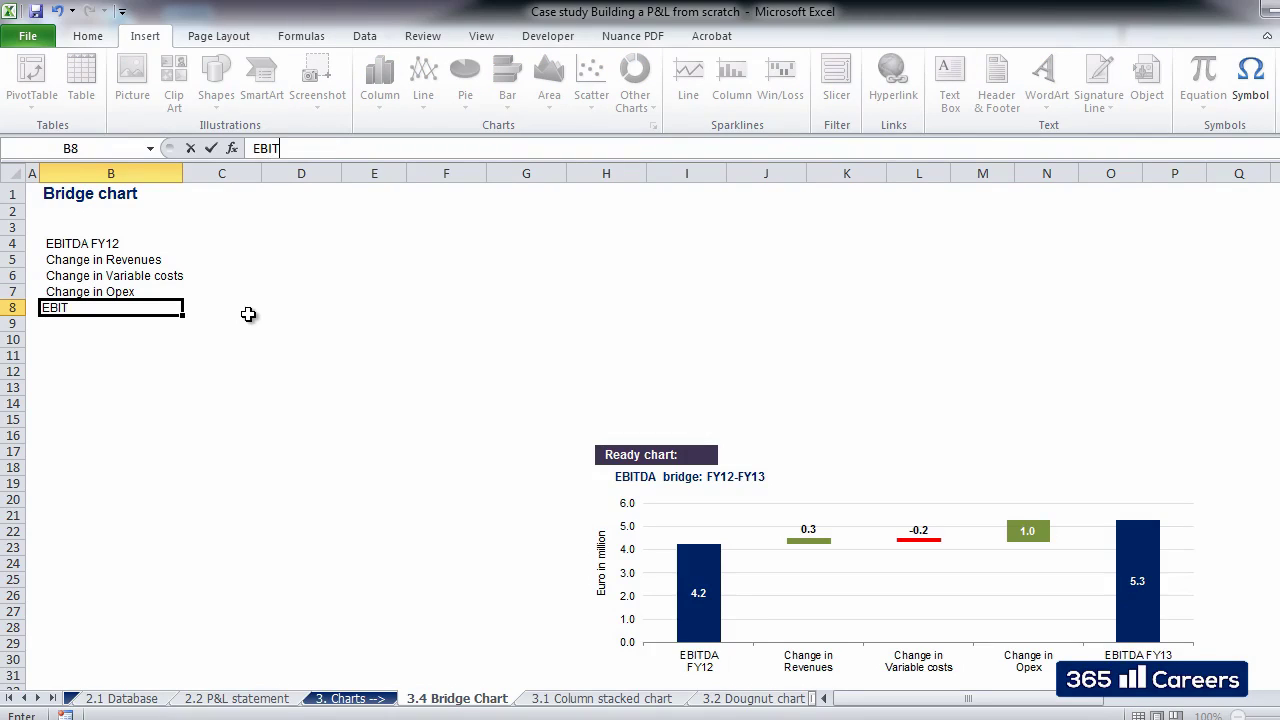
pyautogui.write('DA FY13')
pyautogui.click(248, 314)
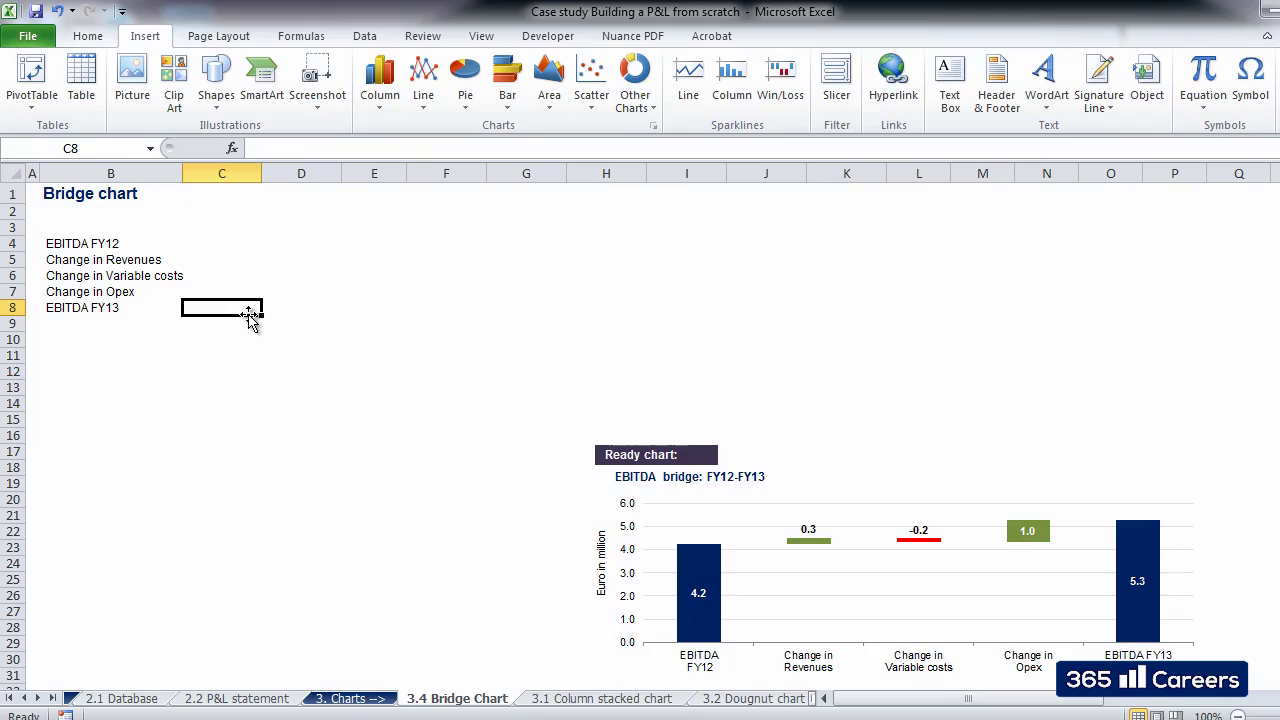
# - Link C4 to the FY12 EBITDA in the P&L statement, showing 4.2
pyautogui.press('Up')
pyautogui.press('Up')
pyautogui.press('Up')
pyautogui.press('Up')
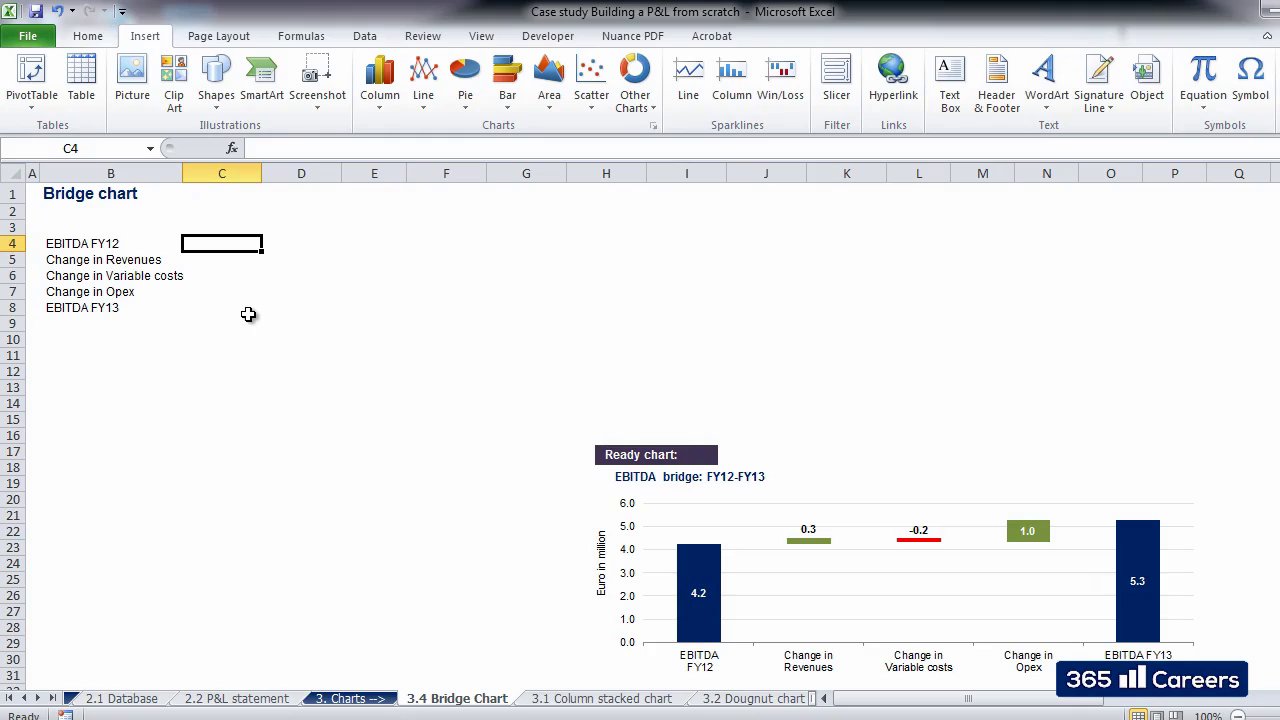
pyautogui.write('=')
pyautogui.hotkey('ctrl', 'pageup')
pyautogui.hotkey('ctrl', 'pageup')
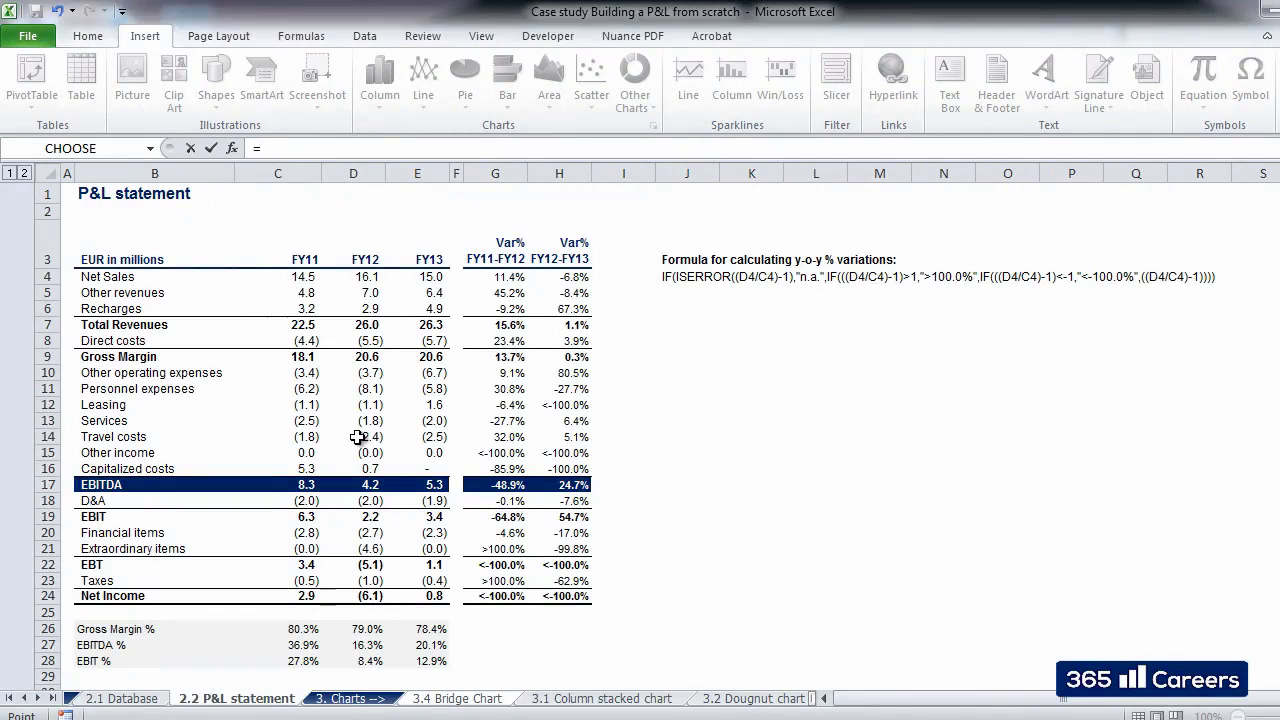
pyautogui.click(378, 484)
pyautogui.press('Return')
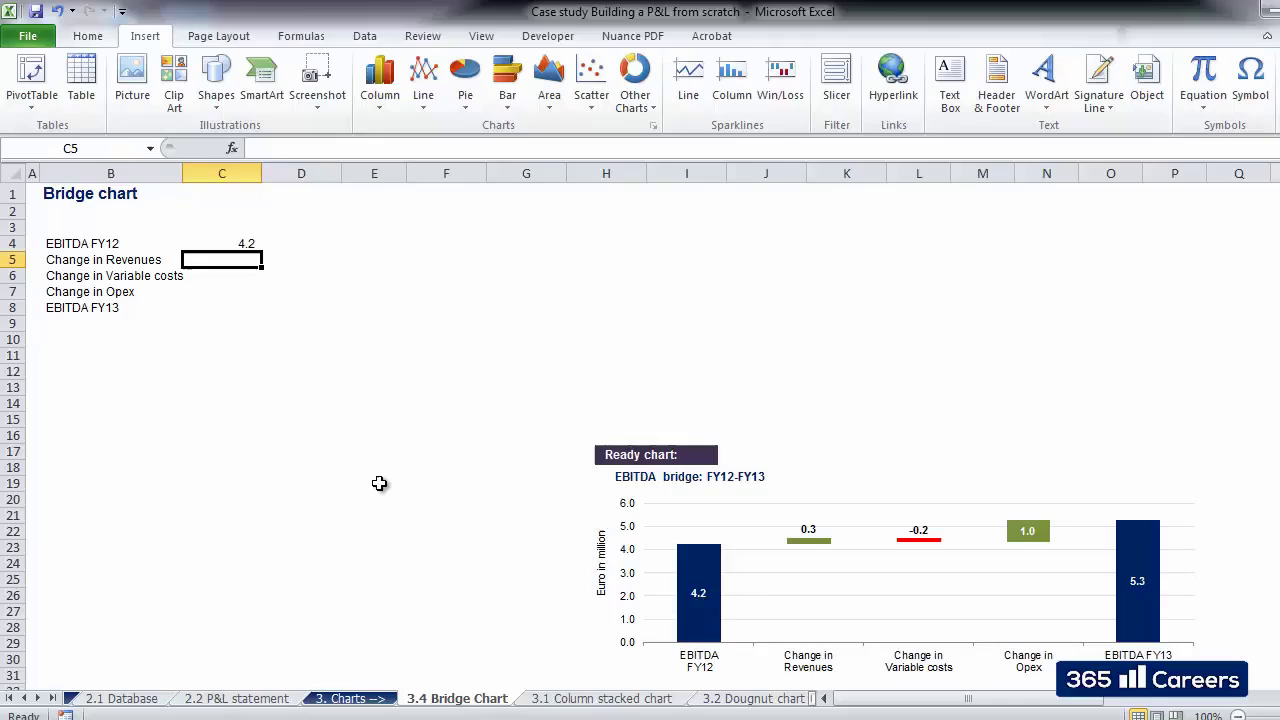
# - Set C5 to FY13 minus FY12 Total Revenues from the P&L, giving 0.3
pyautogui.write('=')
pyautogui.click(236, 698)
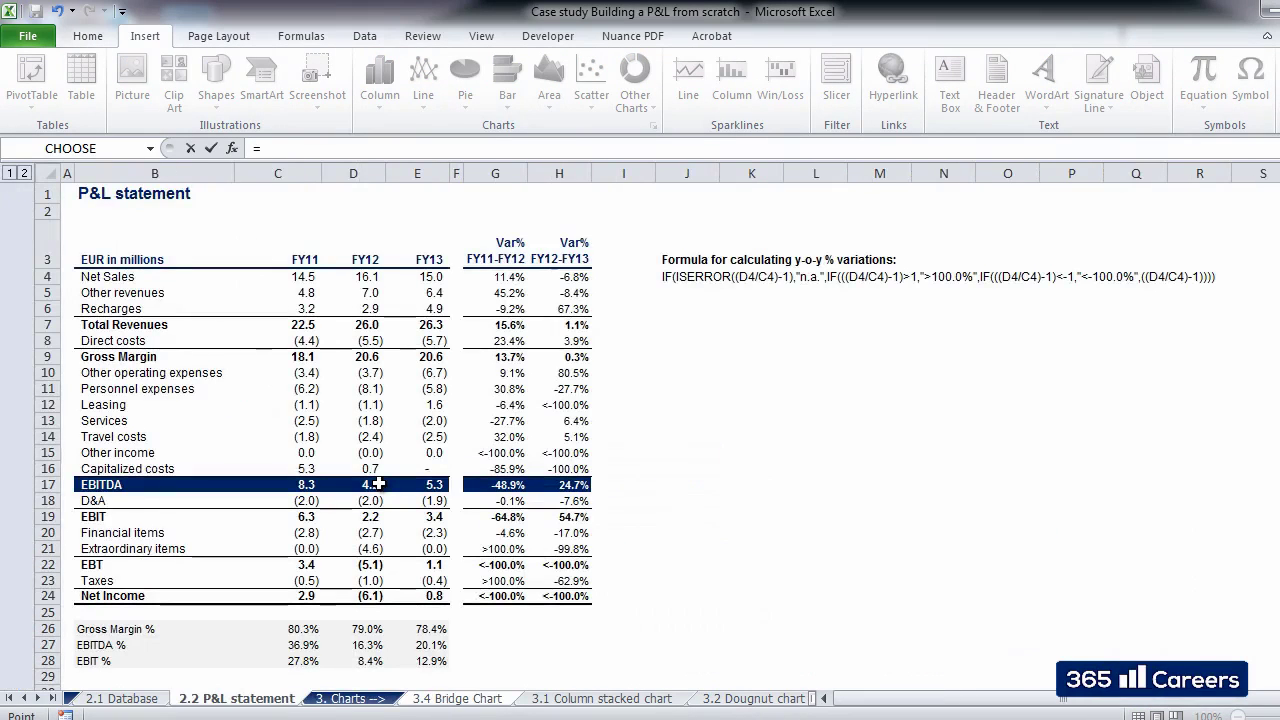
pyautogui.click(430, 325)
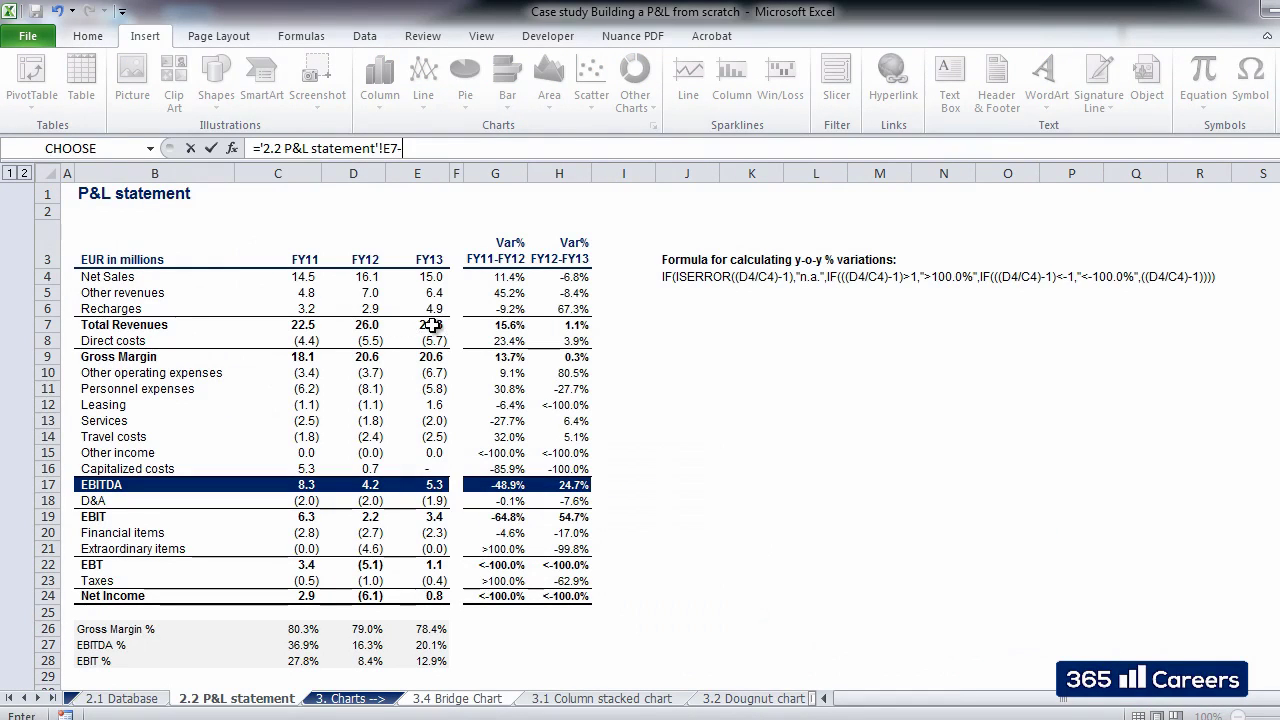
pyautogui.write('-')
pyautogui.click(366, 325)
pyautogui.press('Return')
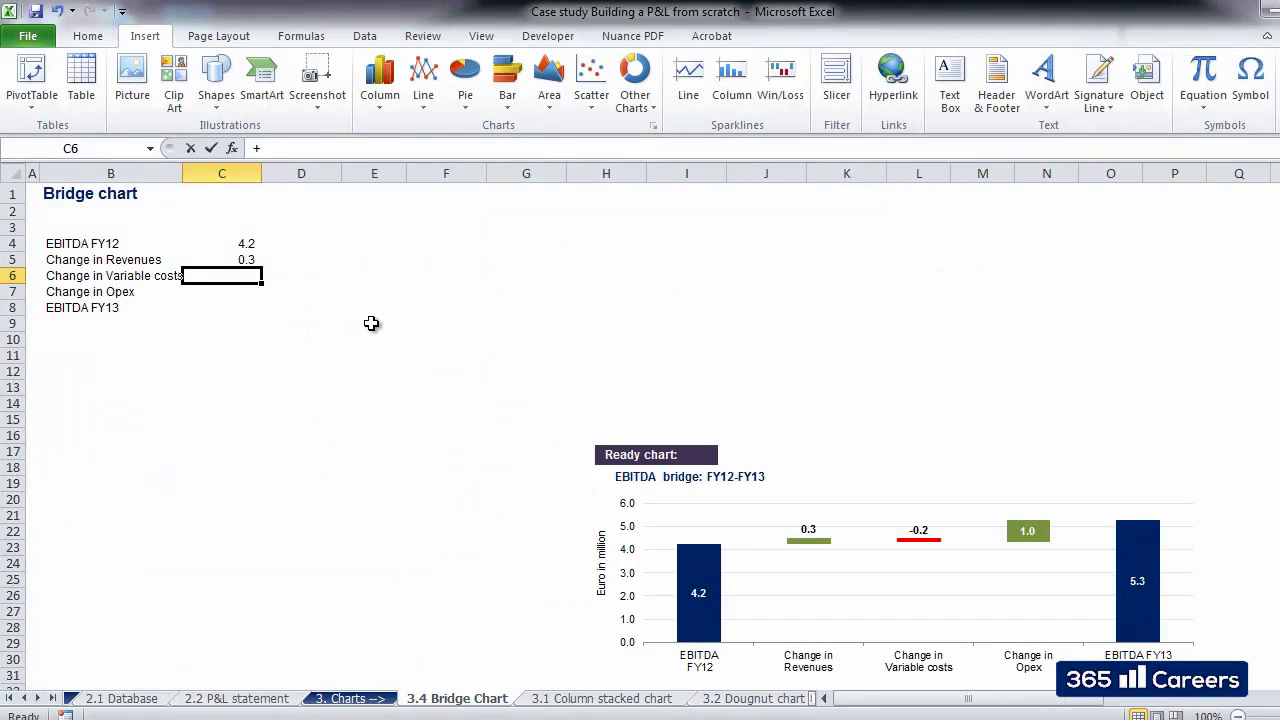
# - Set C6 to the change in Direct costs between FY12 and FY13, giving (0.2)
pyautogui.write('+')
pyautogui.hotkey('ctrl', 'pageup')
pyautogui.hotkey('ctrl', 'pageup')
pyautogui.click(418, 341)
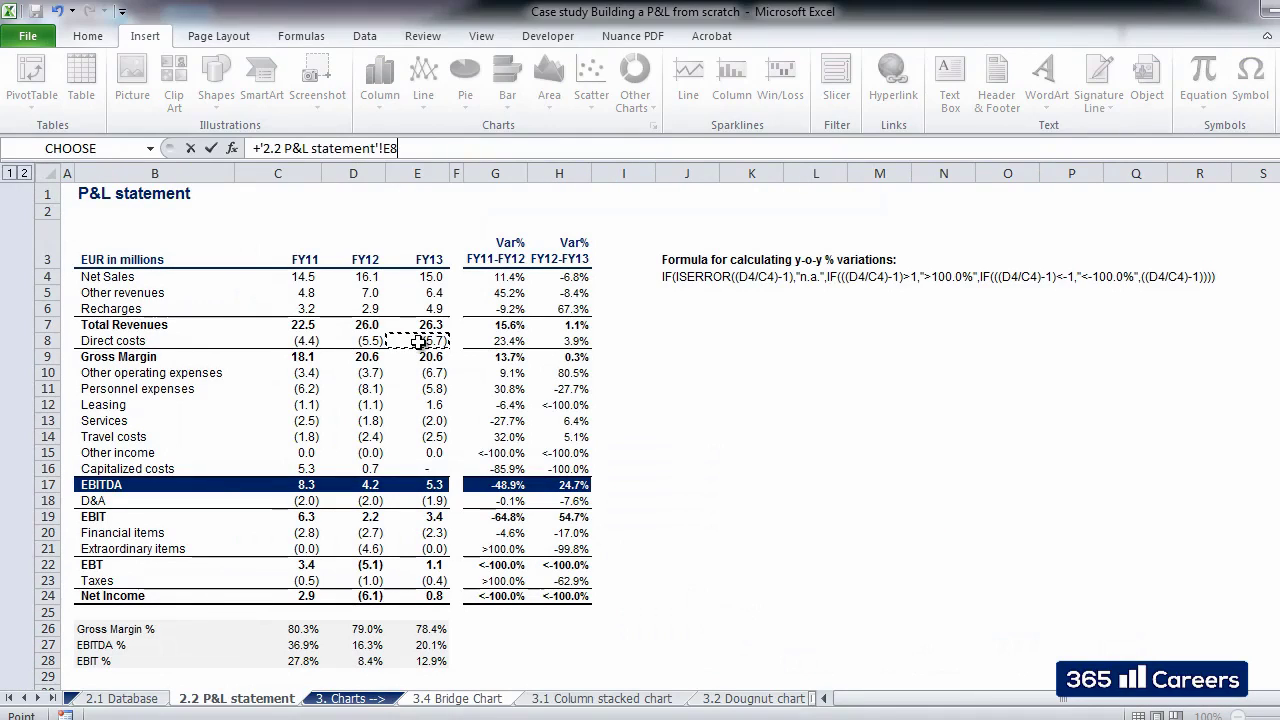
pyautogui.write('=')
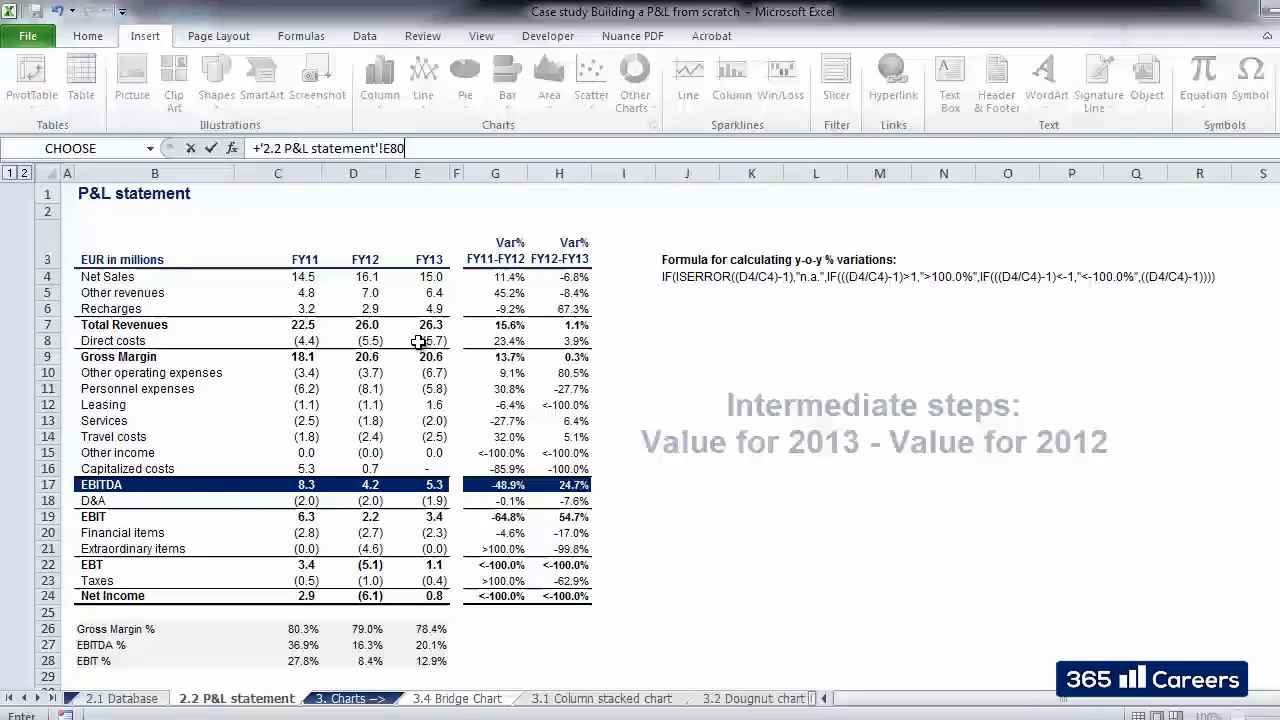
pyautogui.write('-')
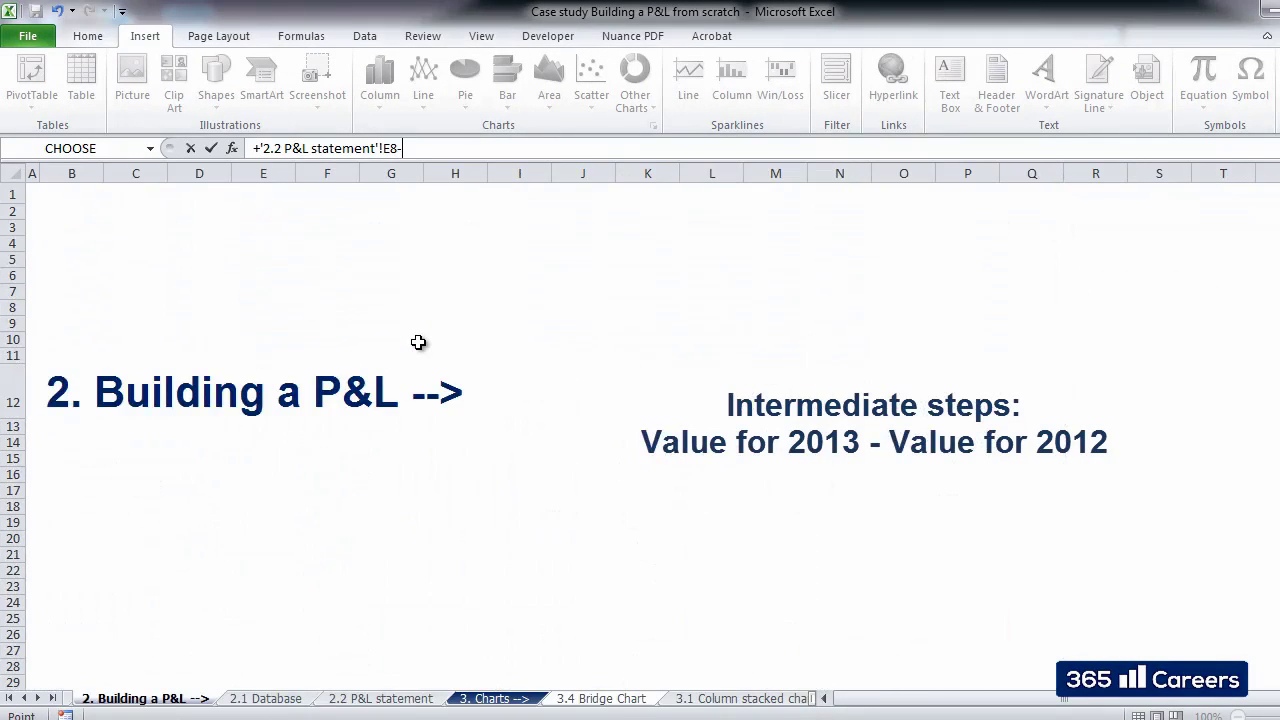
pyautogui.hotkey('ctrl', 'pagedown')
pyautogui.hotkey('ctrl', 'pagedown')
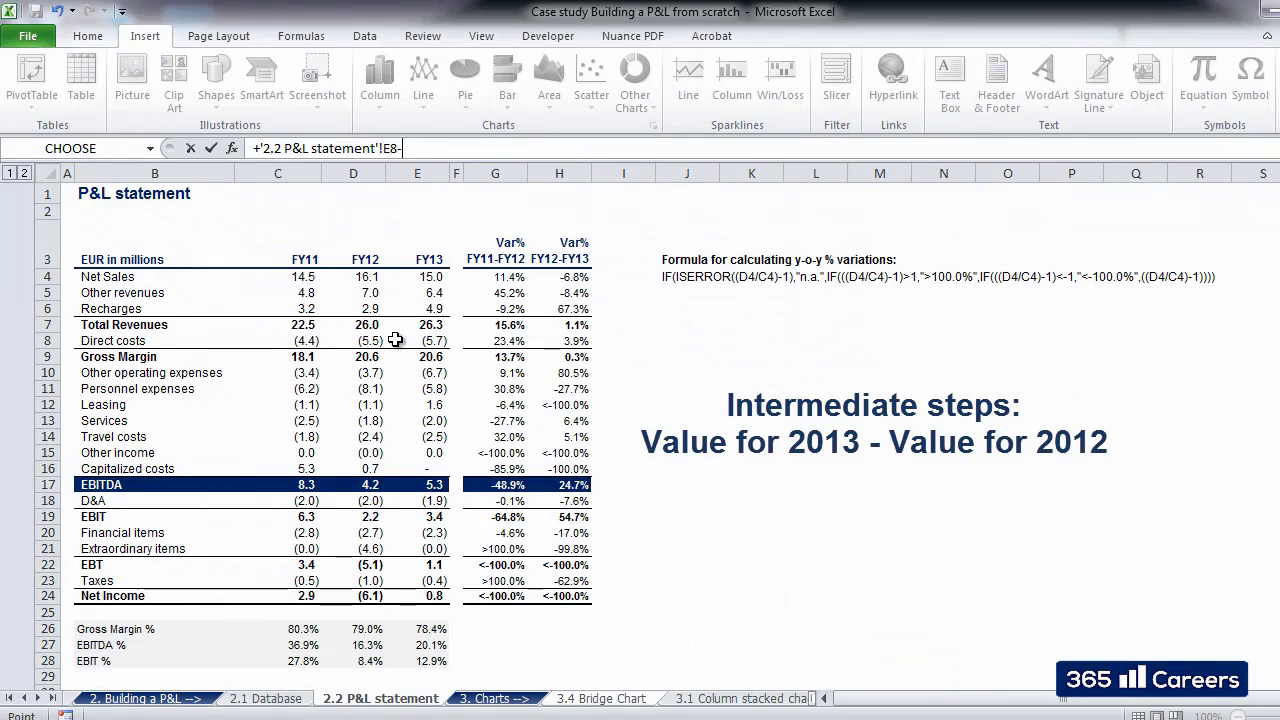
pyautogui.click(372, 341)
pyautogui.press('Return')
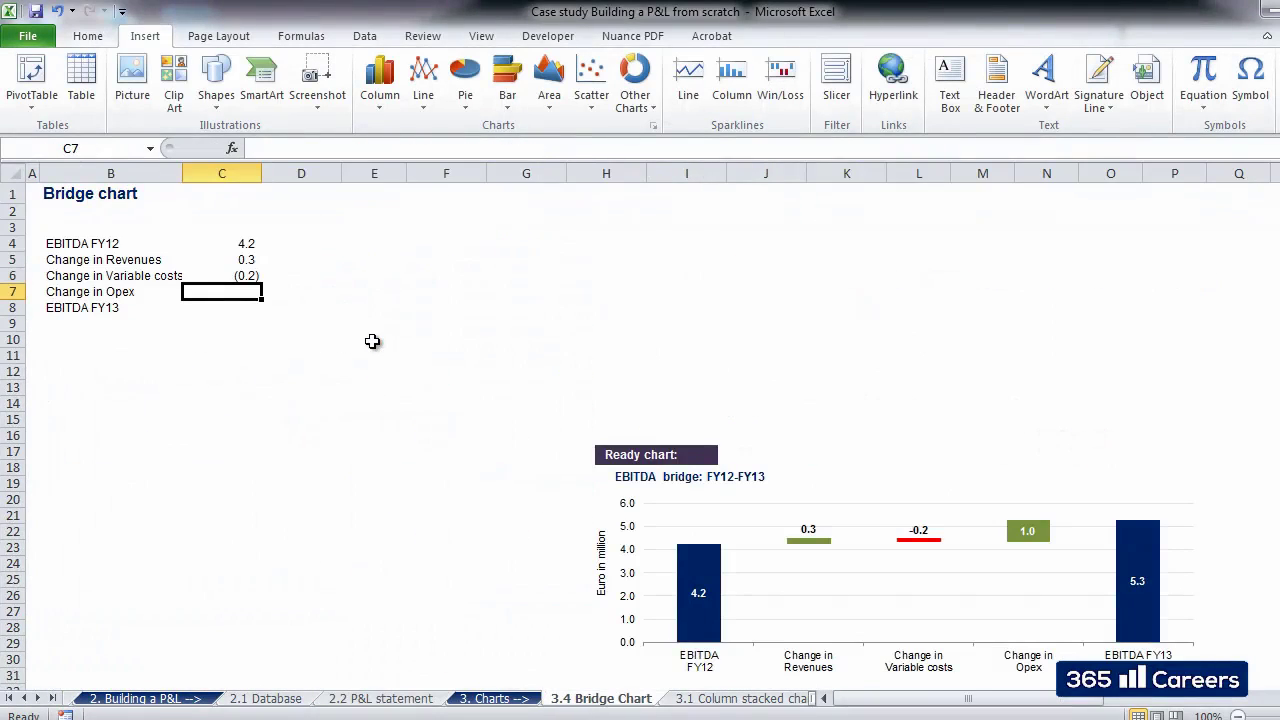
# - Set C7 to SUM of FY13 minus SUM of FY12 operating costs, giving 1.0
pyautogui.write('=')
pyautogui.hotkey('ctrl', 'pageup')
pyautogui.hotkey('ctrl', 'pageup')
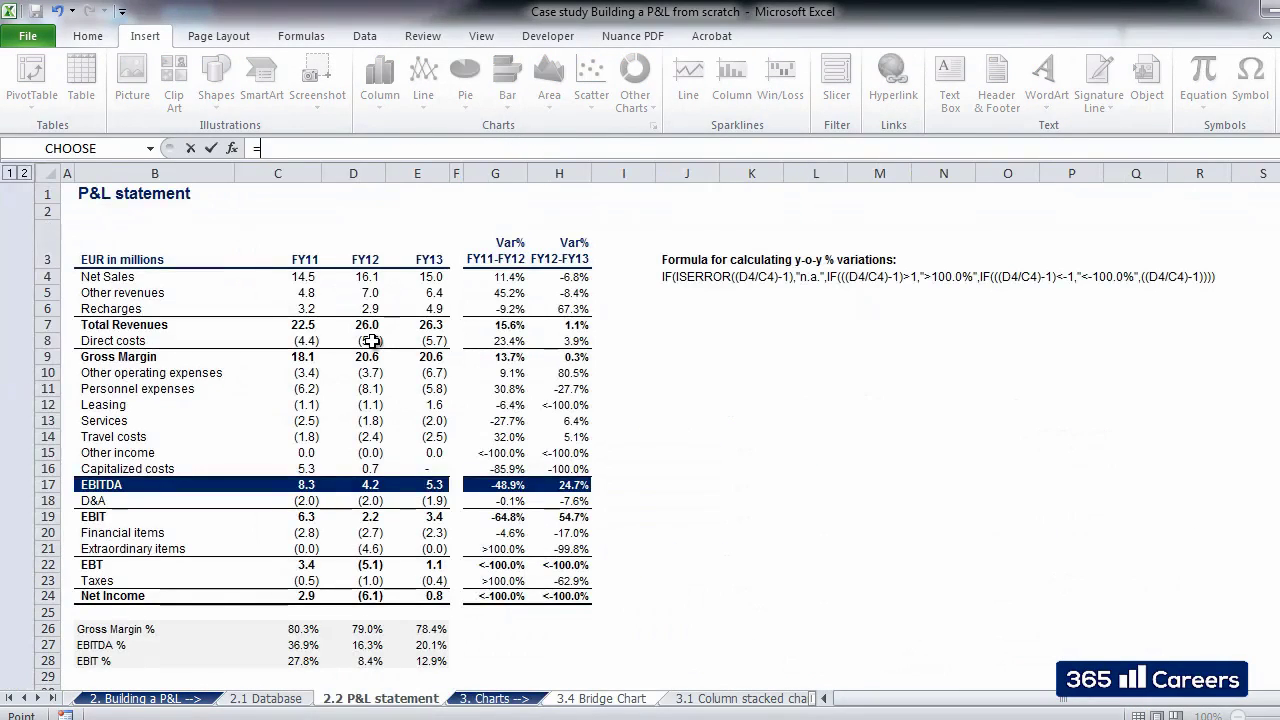
pyautogui.write('SUM(')
pyautogui.moveTo(420, 373); pyautogui.dragTo(424, 468)
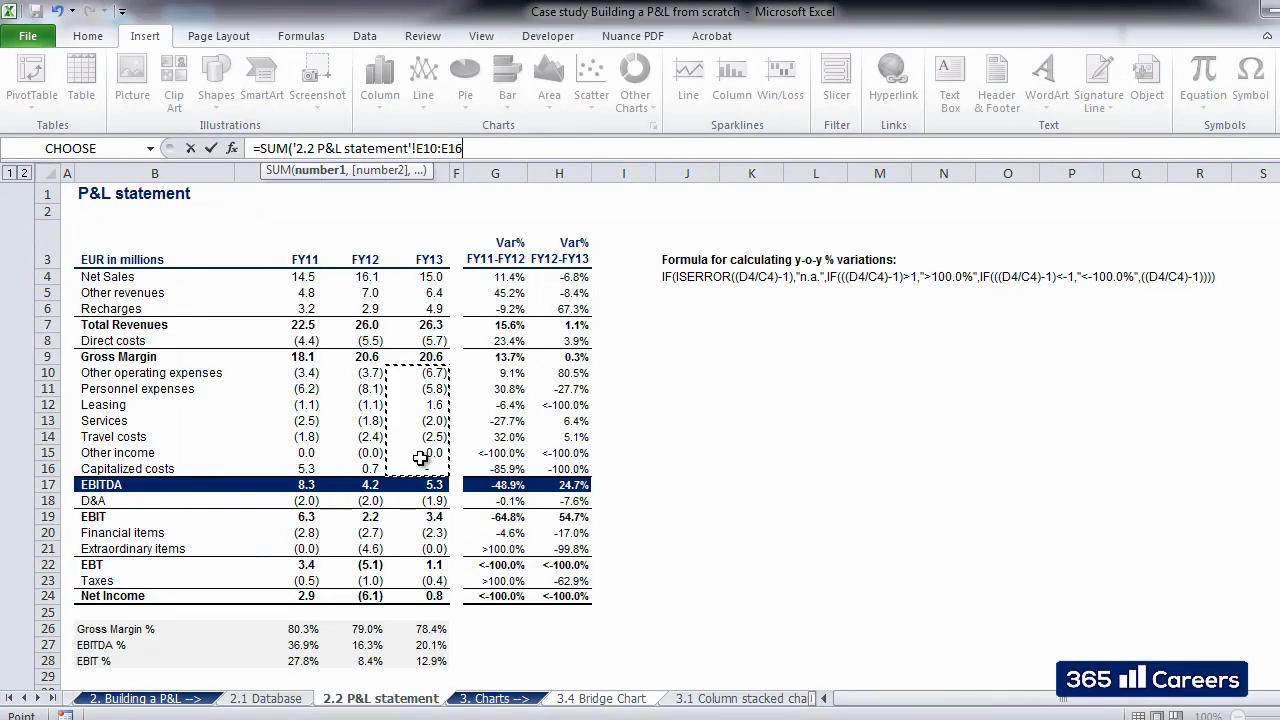
pyautogui.write(')-SUM(')
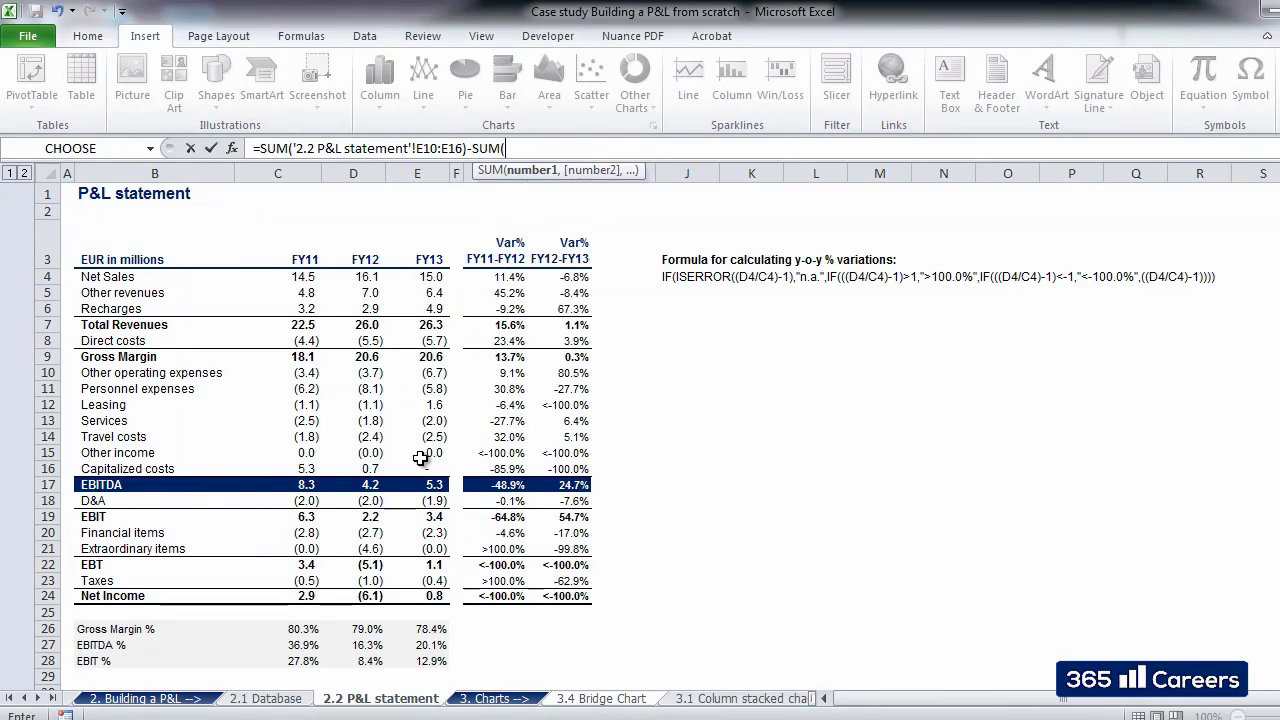
pyautogui.moveTo(370, 373); pyautogui.dragTo(370, 453)
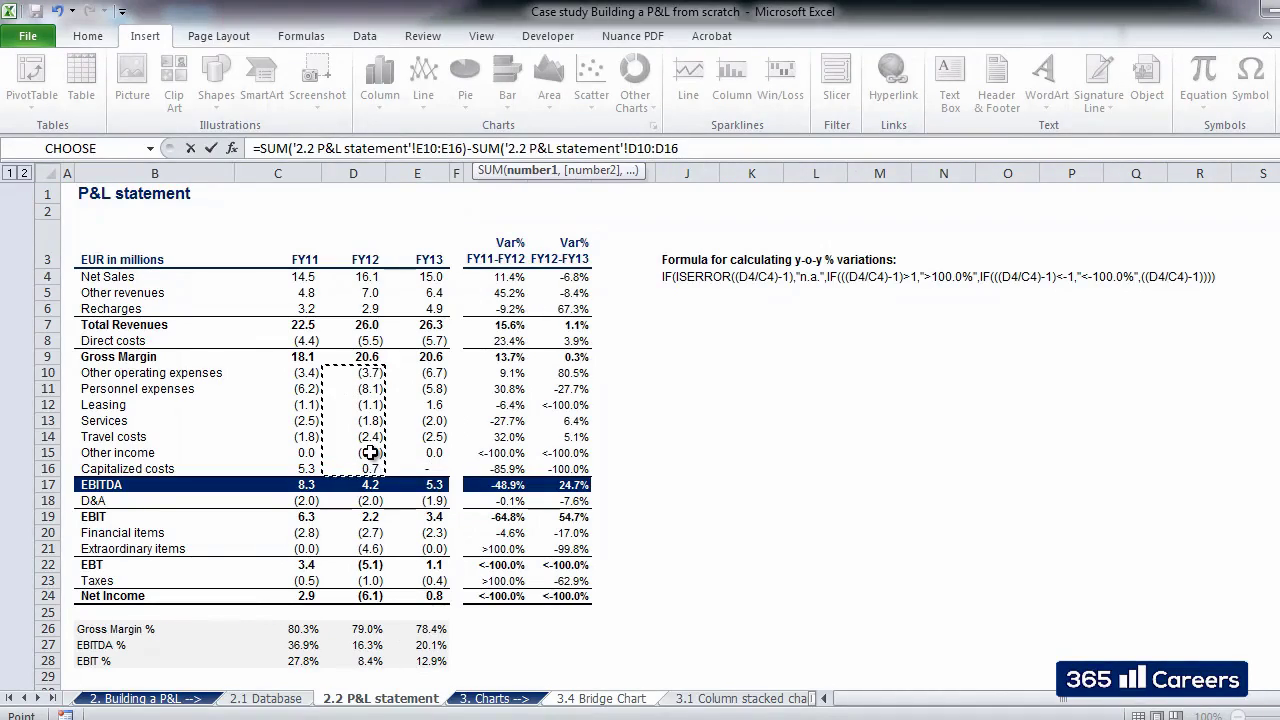
pyautogui.press('Escape')
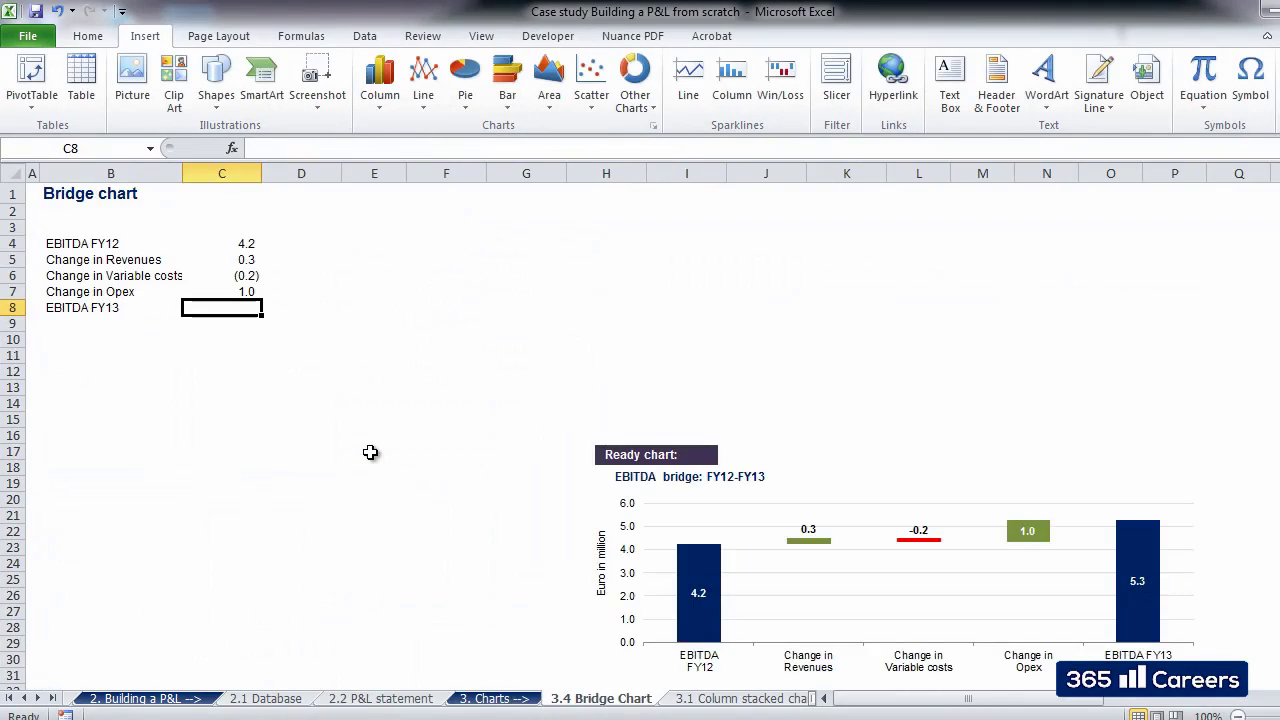
pyautogui.press('Up')
pyautogui.hotkey('shift', 'Up')
pyautogui.hotkey('shift', 'Up')
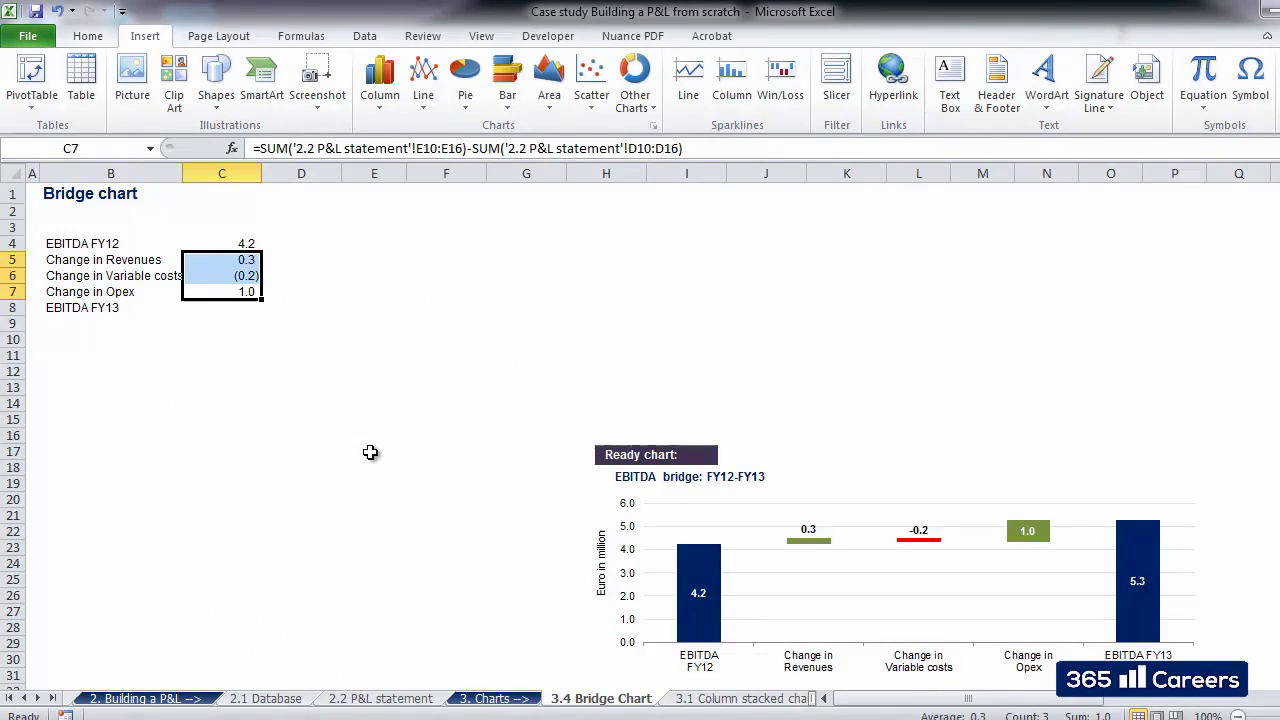
pyautogui.press('Up')
pyautogui.press('Up')
pyautogui.press('Up')
pyautogui.hotkey('shift', 'Down')
pyautogui.hotkey('shift', 'Down')
pyautogui.hotkey('shift', 'Down')
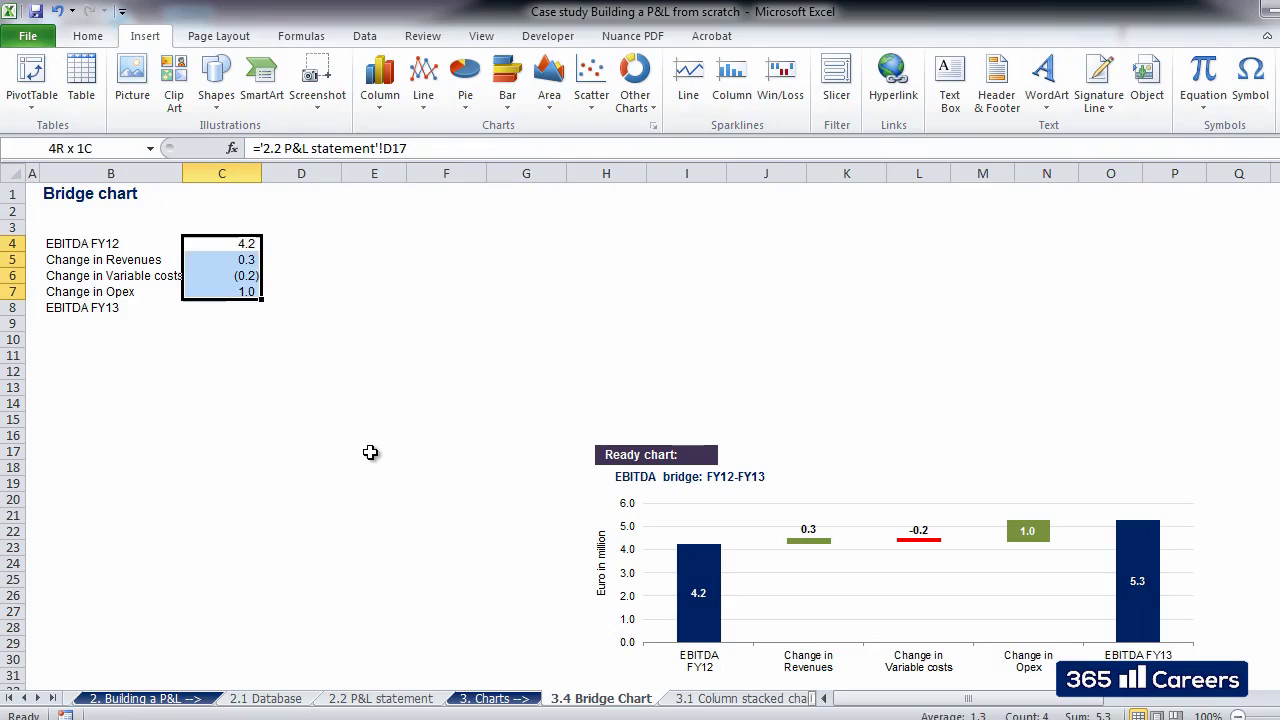
pyautogui.press('Down')
pyautogui.press('Down')
pyautogui.press('Down')
pyautogui.press('Down')
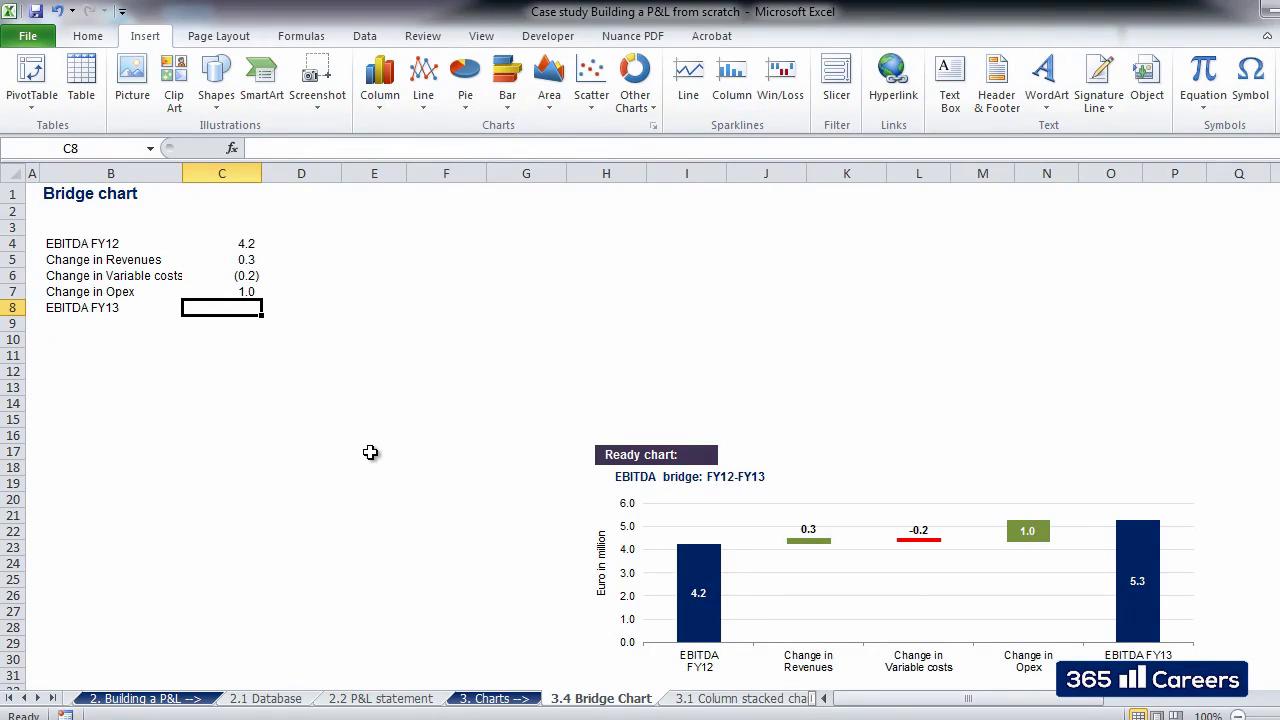
# - Link C8 to the FY13 EBITDA in the P&L statement, showing 5.3
pyautogui.write('=')
pyautogui.click(380, 698)
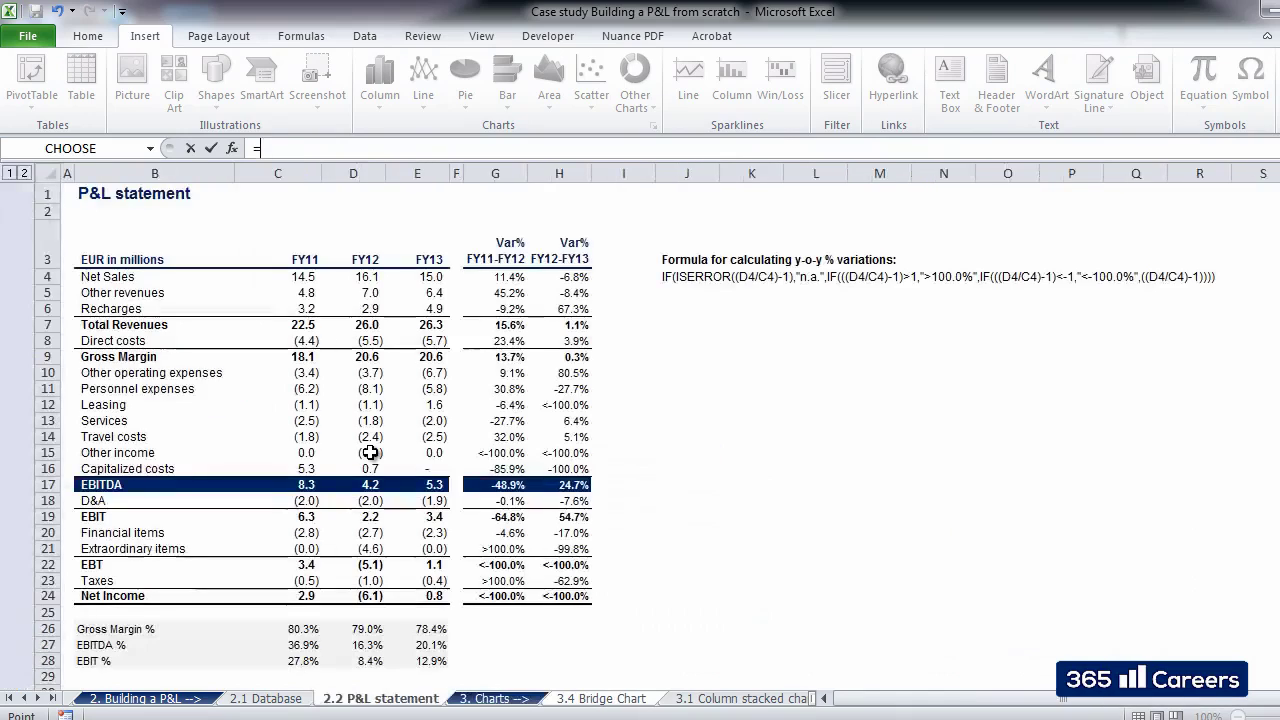
pyautogui.click(441, 484)
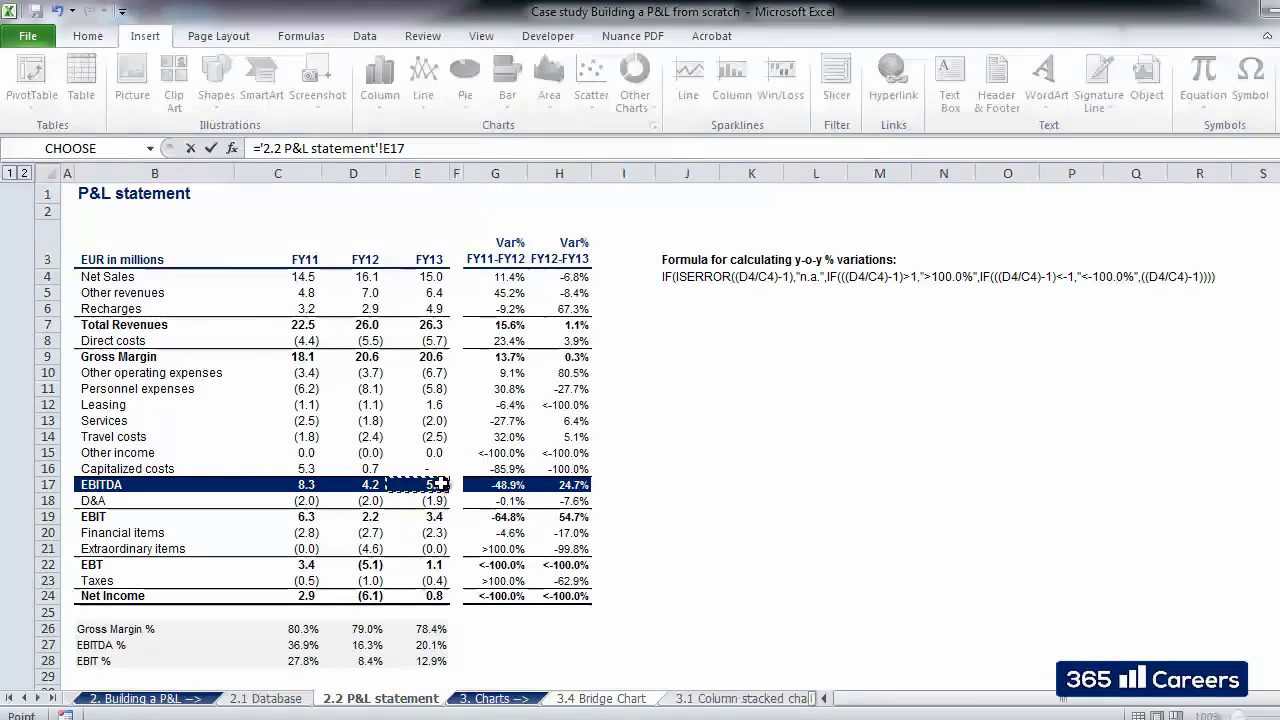
pyautogui.press('Return')
# - Label cell B10 'Check'
pyautogui.press('Down')
pyautogui.press('Left')
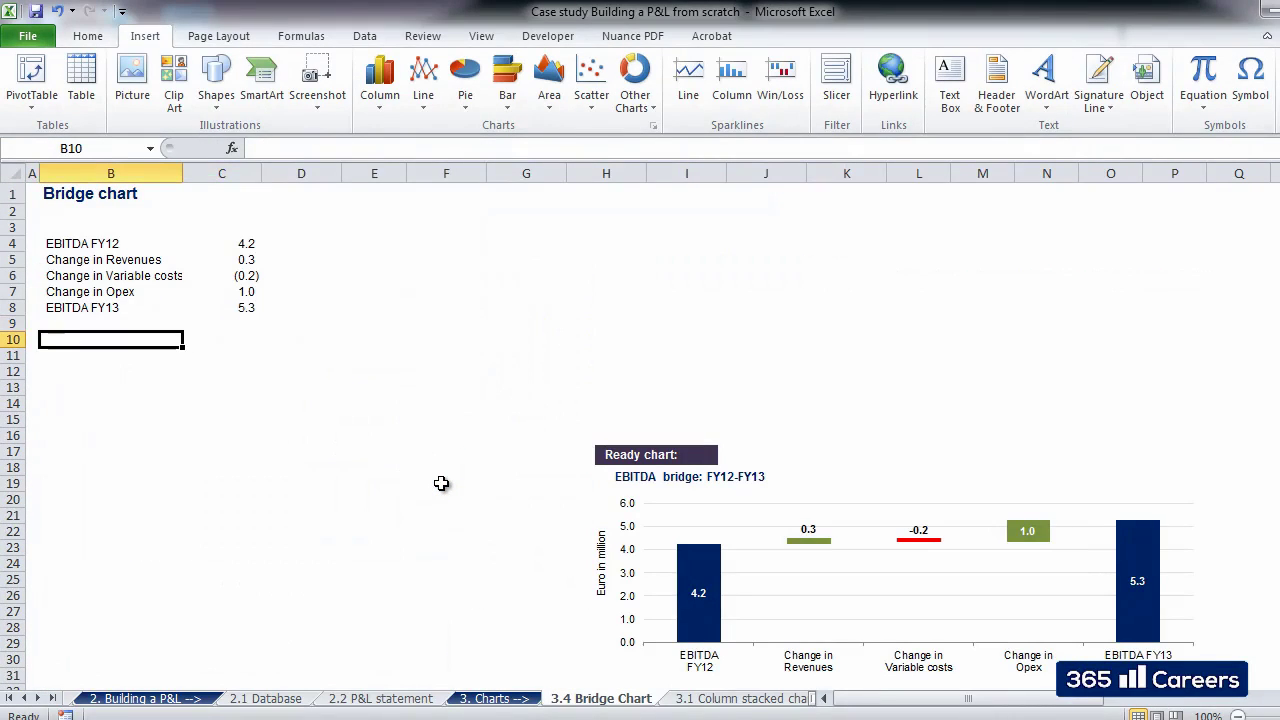
pyautogui.write('Check')
pyautogui.press('Tab')
# - Enter =SUM(C4:C7)-C8 in C10 so the check returns zero
pyautogui.write('=')
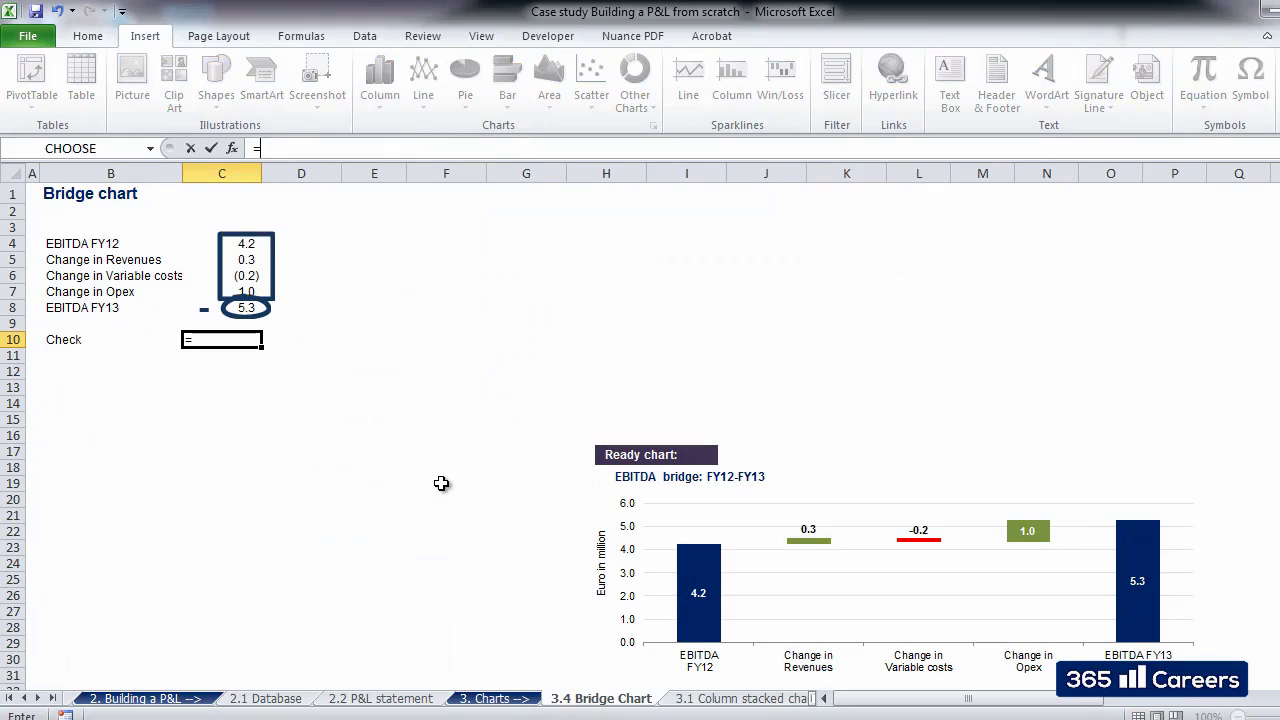
pyautogui.write('SUM(')
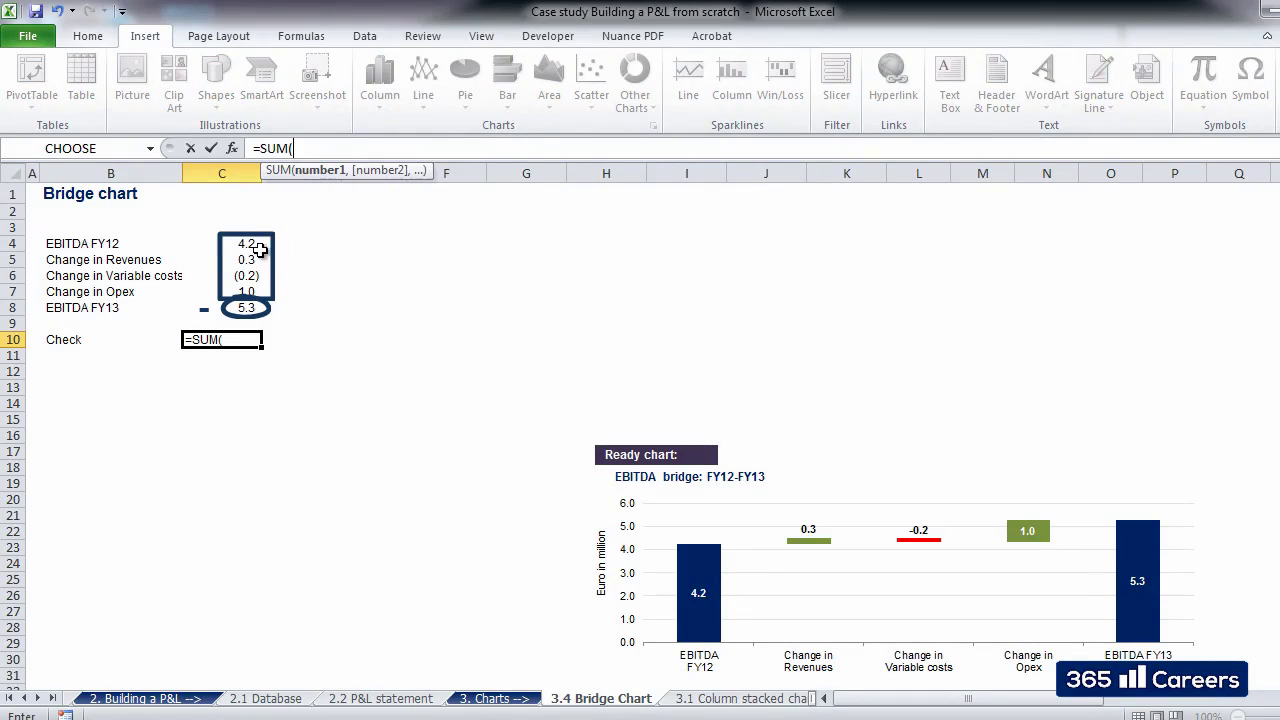
pyautogui.moveTo(260, 250); pyautogui.dragTo(281, 286)
pyautogui.write(')-')
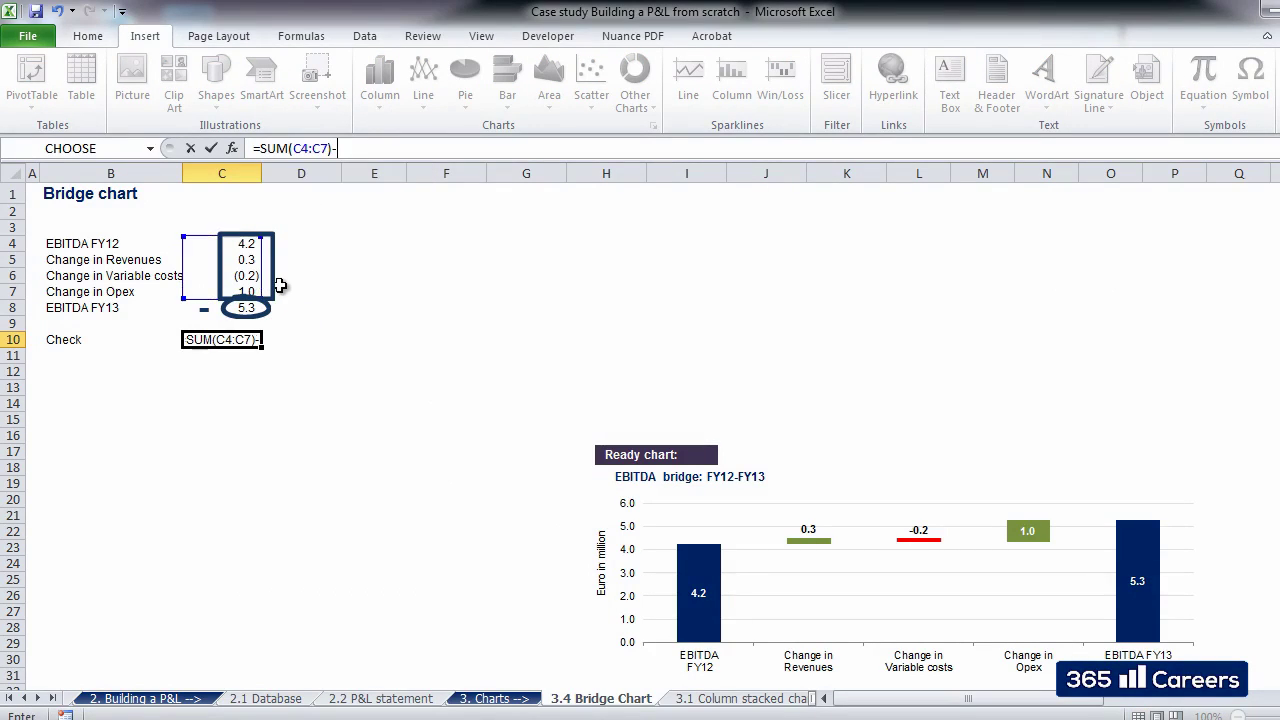
pyautogui.click(240, 307)
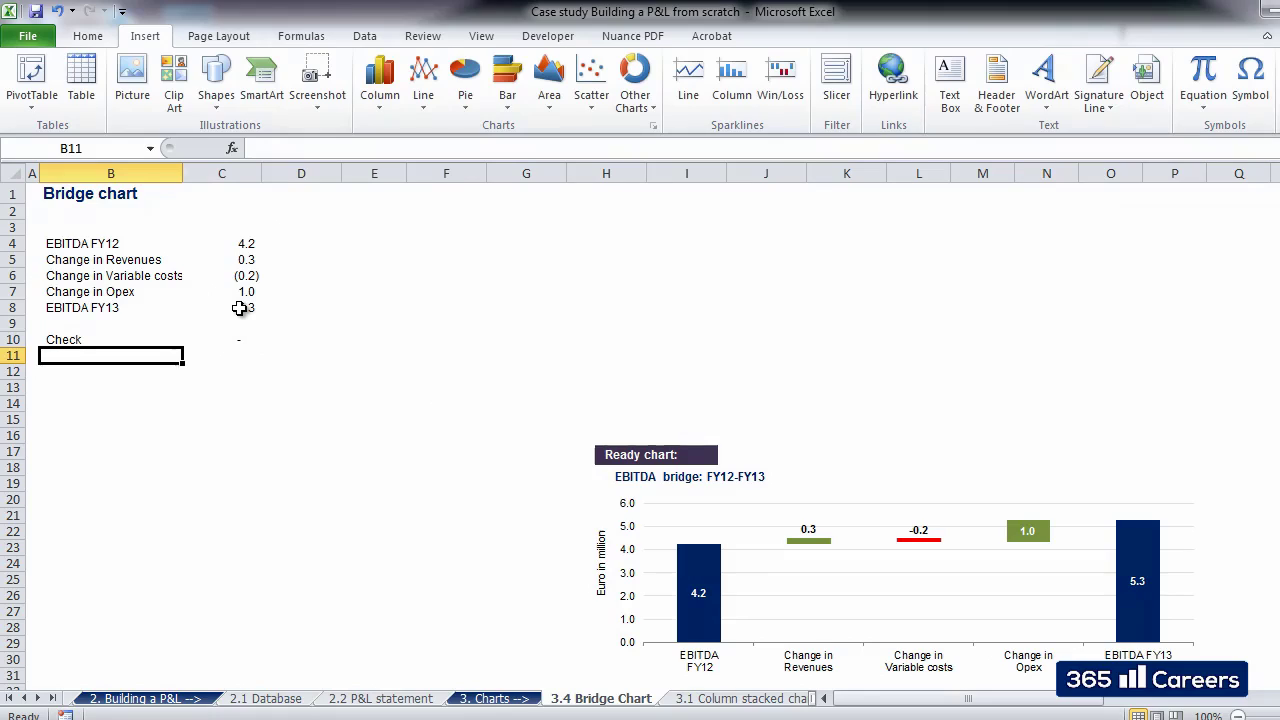
# - Fill the Check row B10:C10 in yellow
pyautogui.press('Up')
pyautogui.hotkey('shift', 'Right')
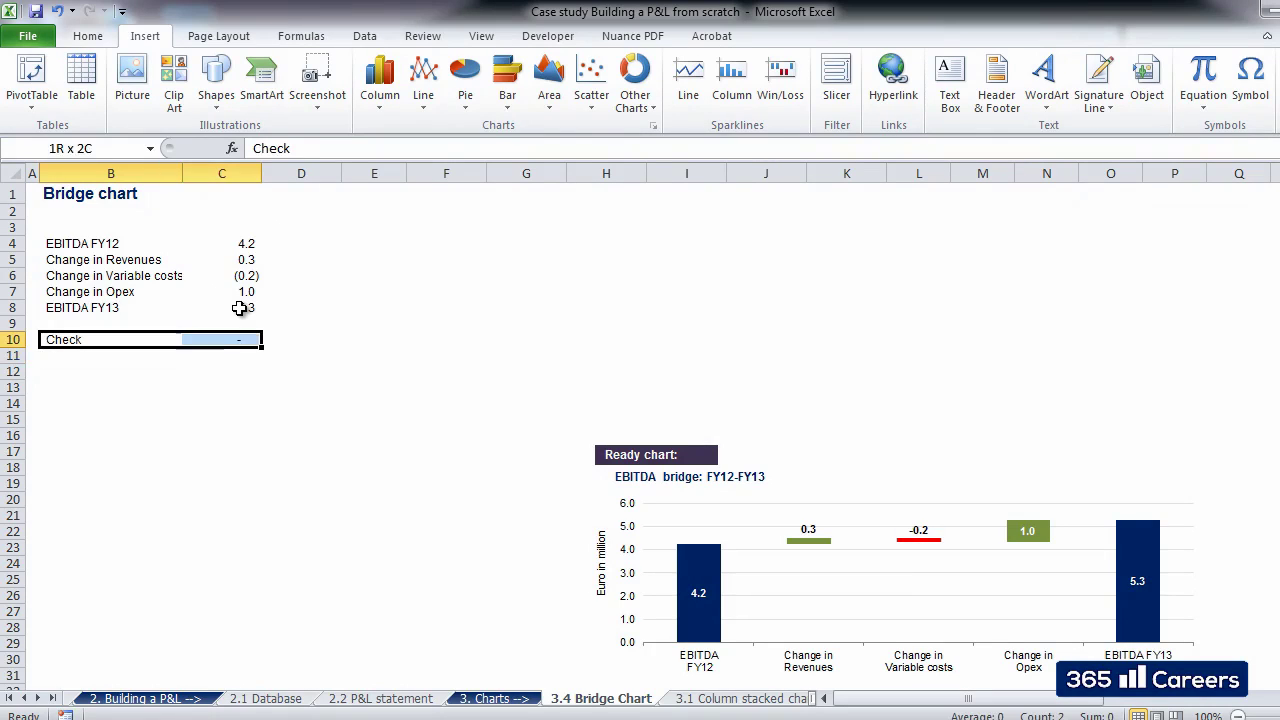
pyautogui.press('alt')
pyautogui.press('h')
pyautogui.press('h')
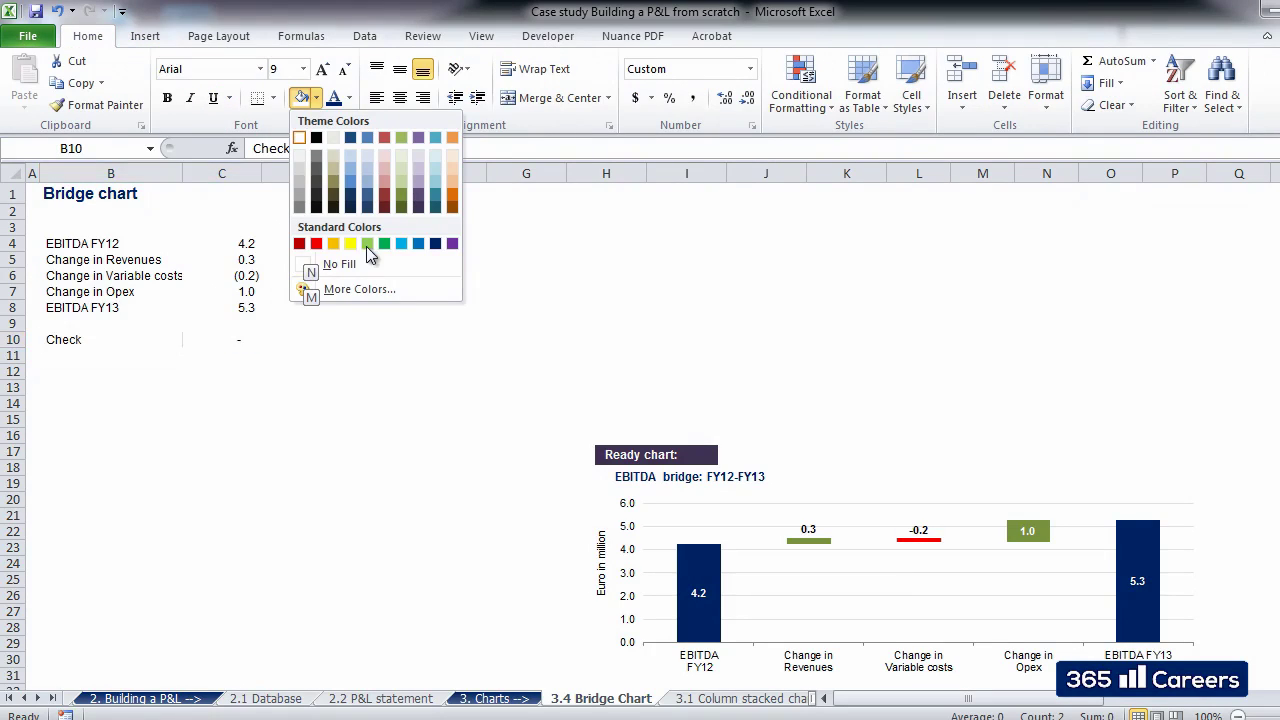
pyautogui.click(350, 243)
pyautogui.click(301, 388)
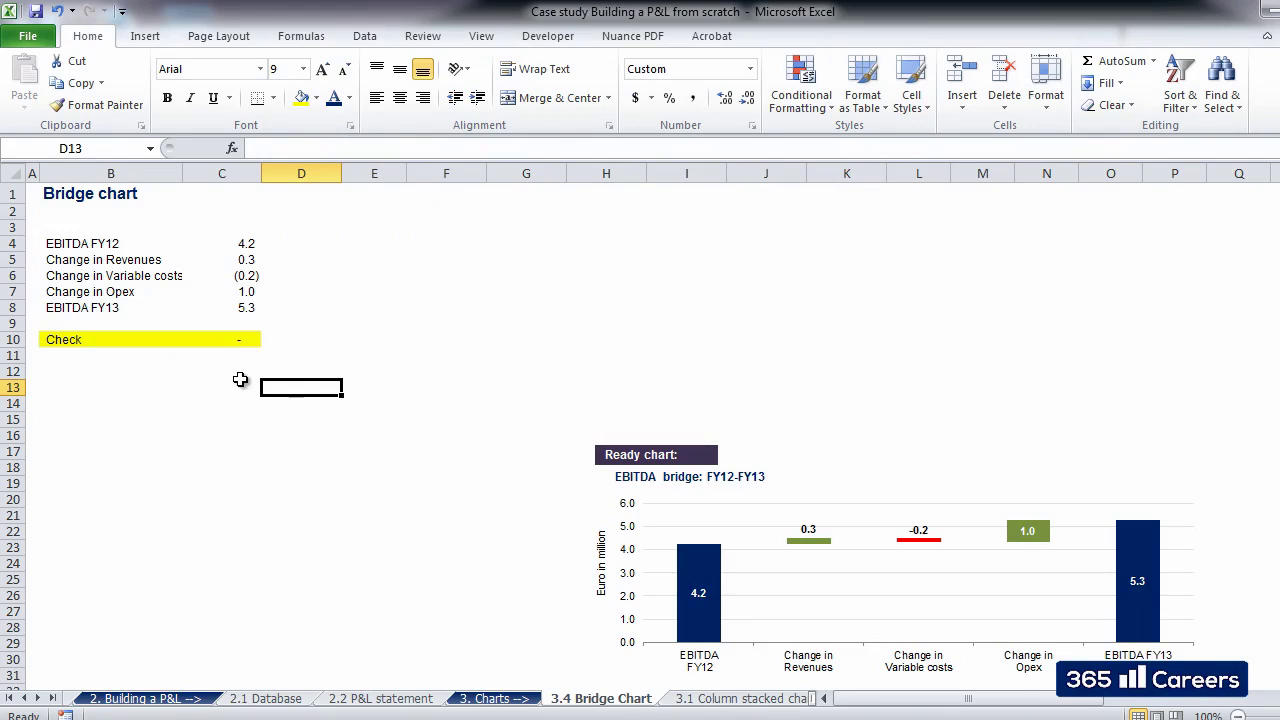
pyautogui.click(238, 341)
pyautogui.click(230, 390)
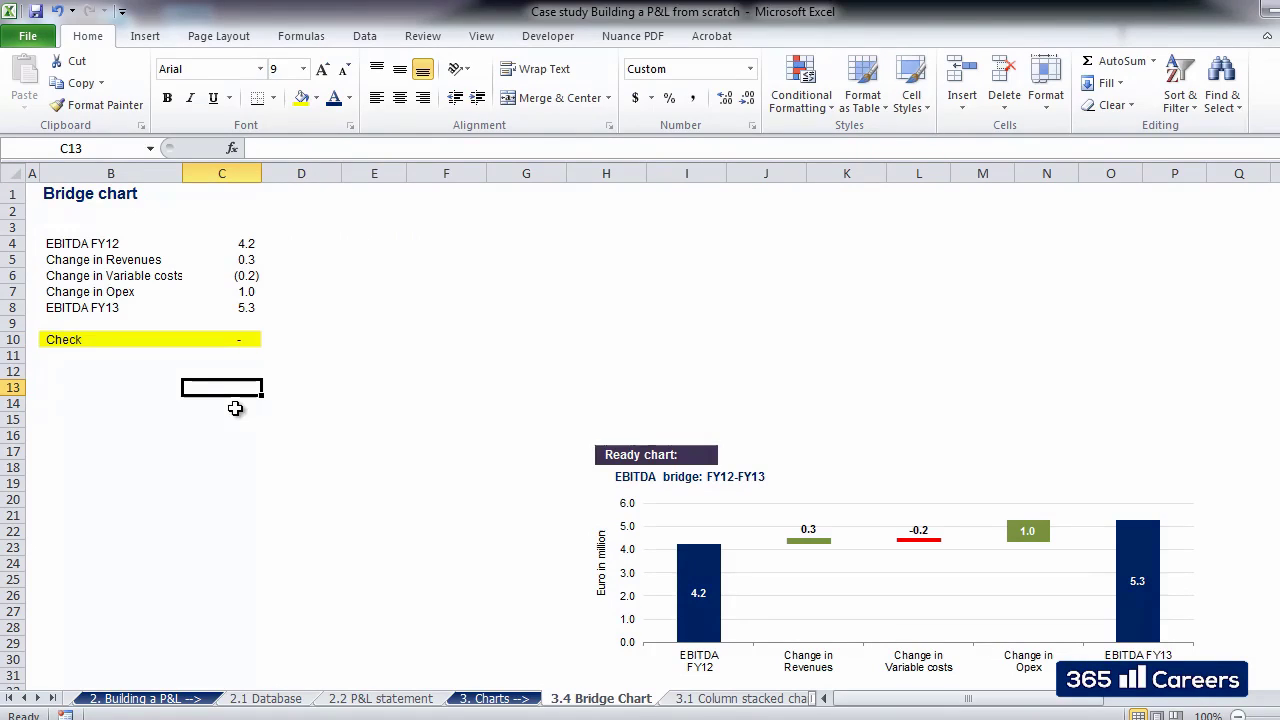
# - Copy the labels B4:B8 and paste them transposed across row 14 starting at B14
pyautogui.moveTo(82, 244); pyautogui.dragTo(85, 306)
pyautogui.hotkey('ctrl', 'c')
pyautogui.click(84, 416)
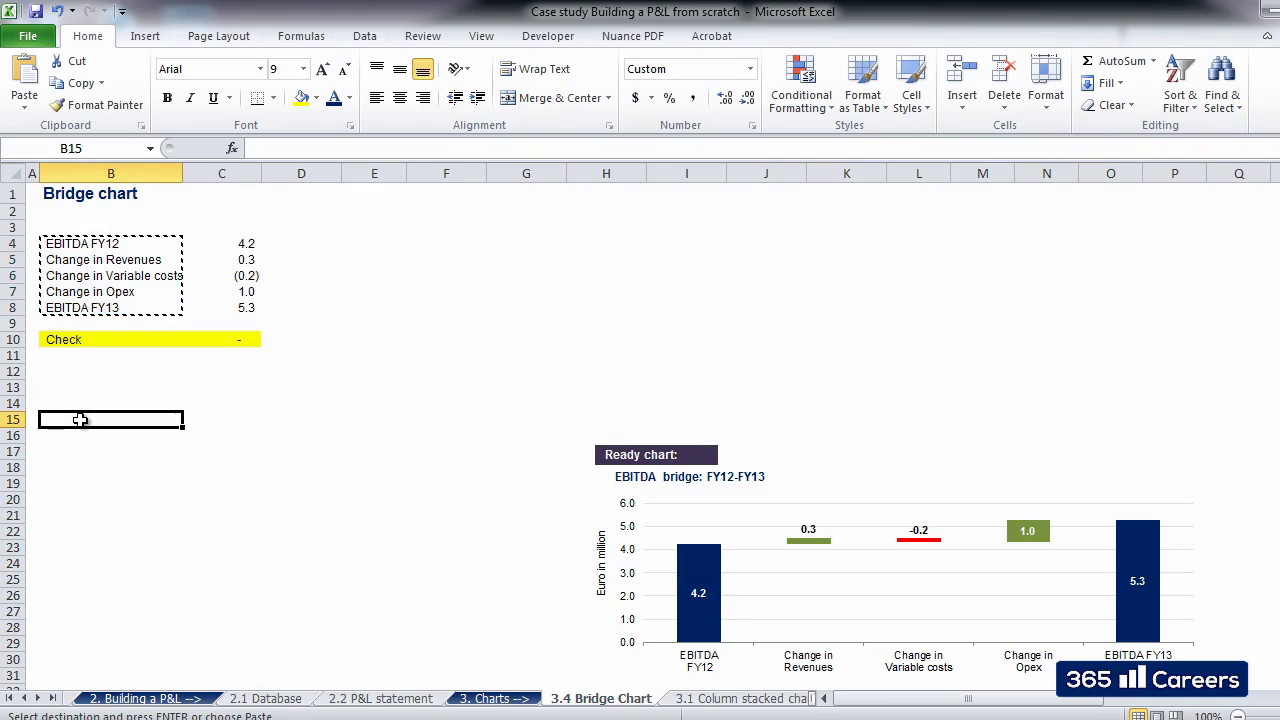
pyautogui.click(77, 403)
pyautogui.hotkey('alt', 'e')
pyautogui.press('s')
pyautogui.press('e')
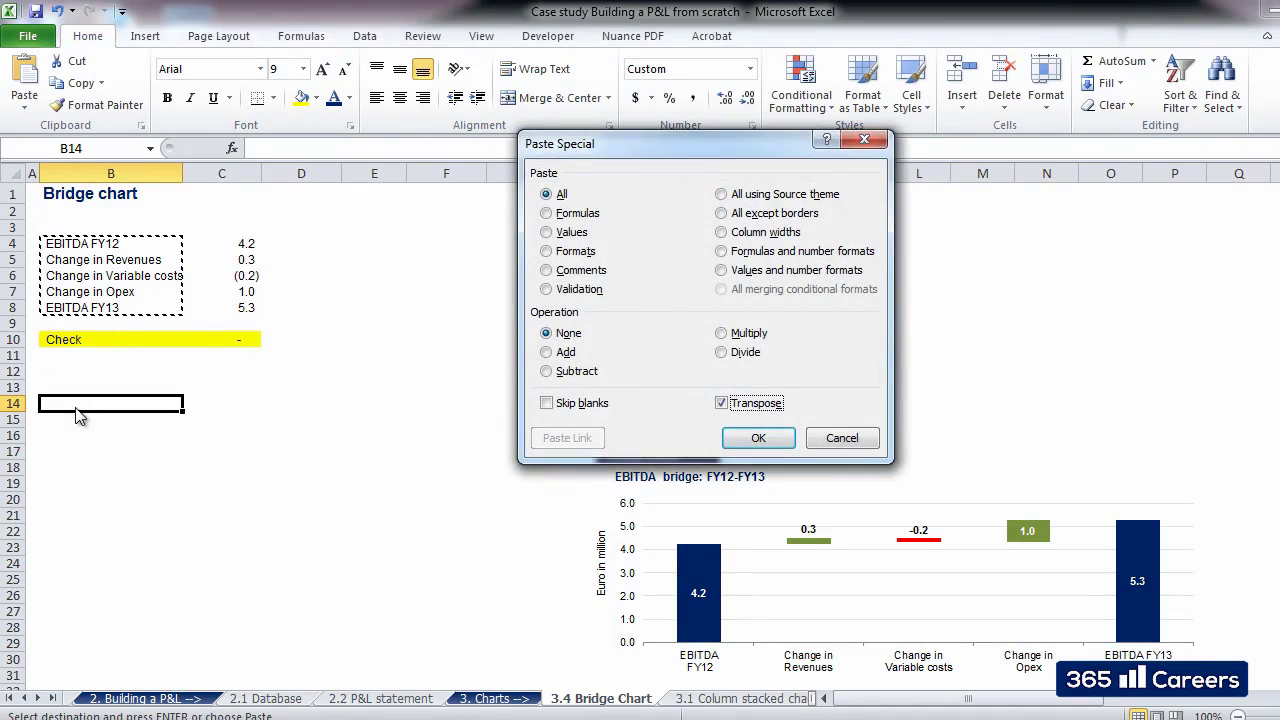
pyautogui.press('Return')
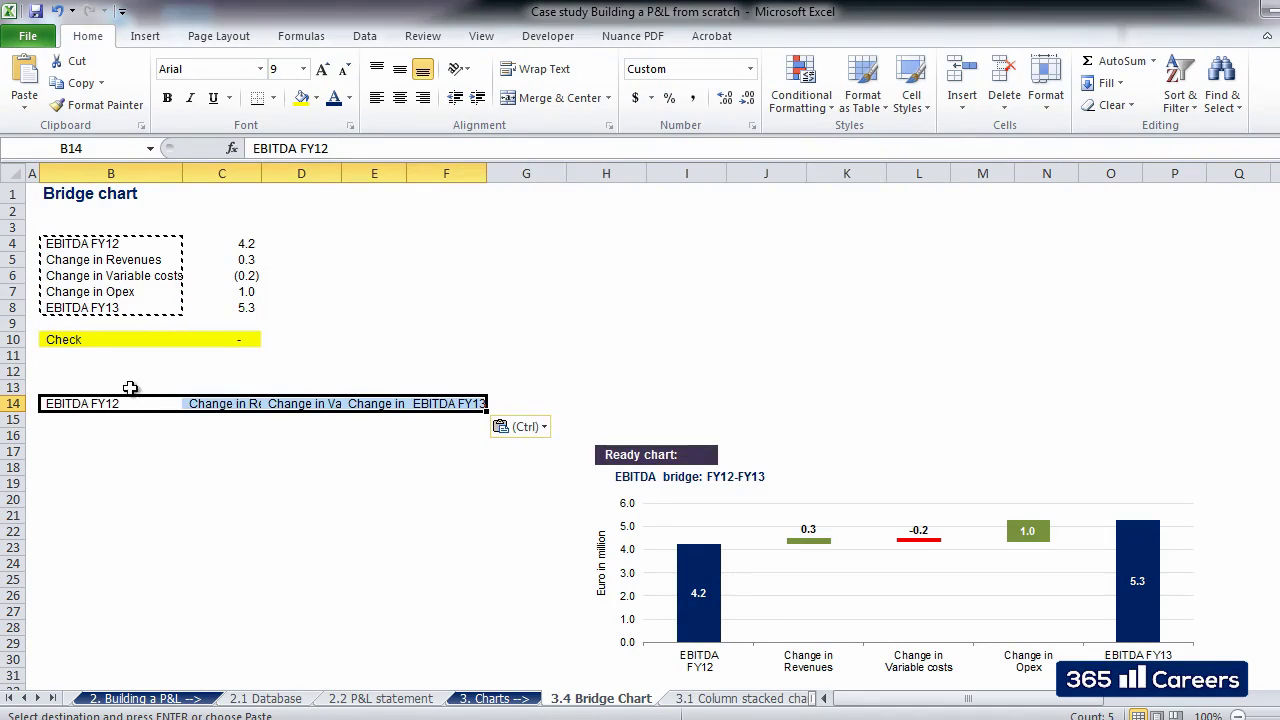
# - Apply Wrap Text, right alignment and top alignment to the row 14 headers
pyautogui.click(530, 75)
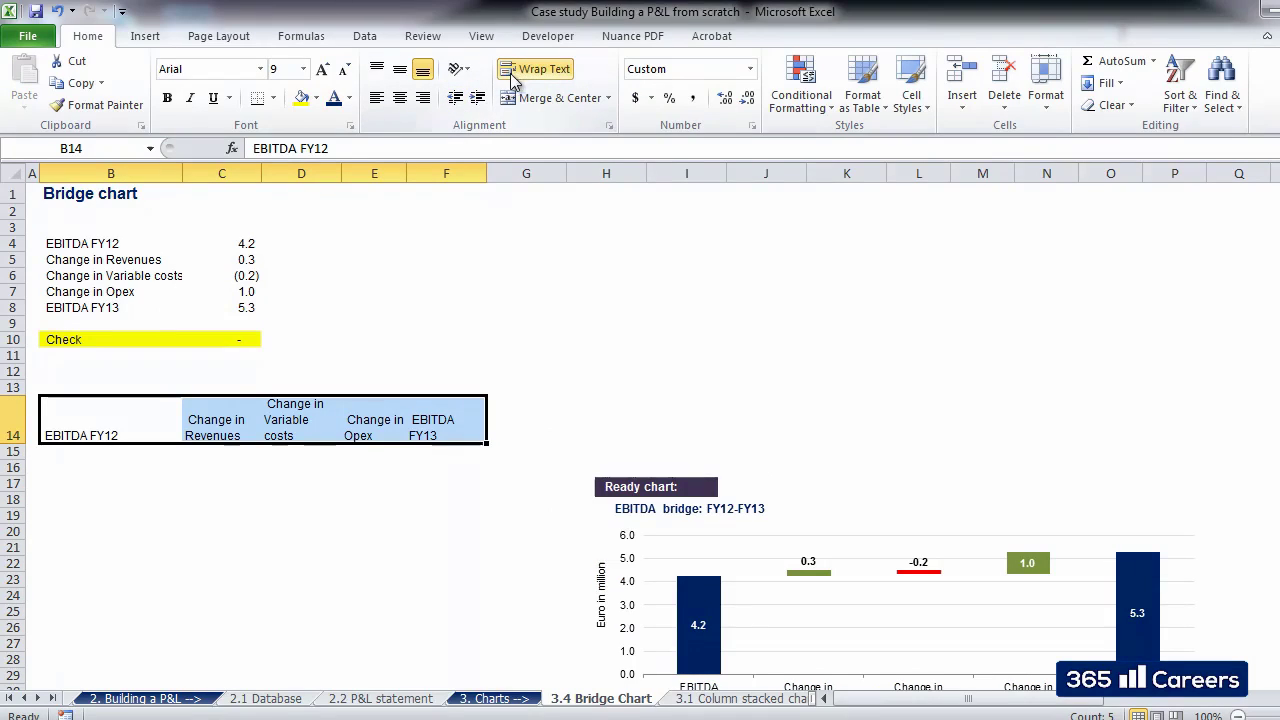
pyautogui.click(423, 97)
pyautogui.click(377, 68)
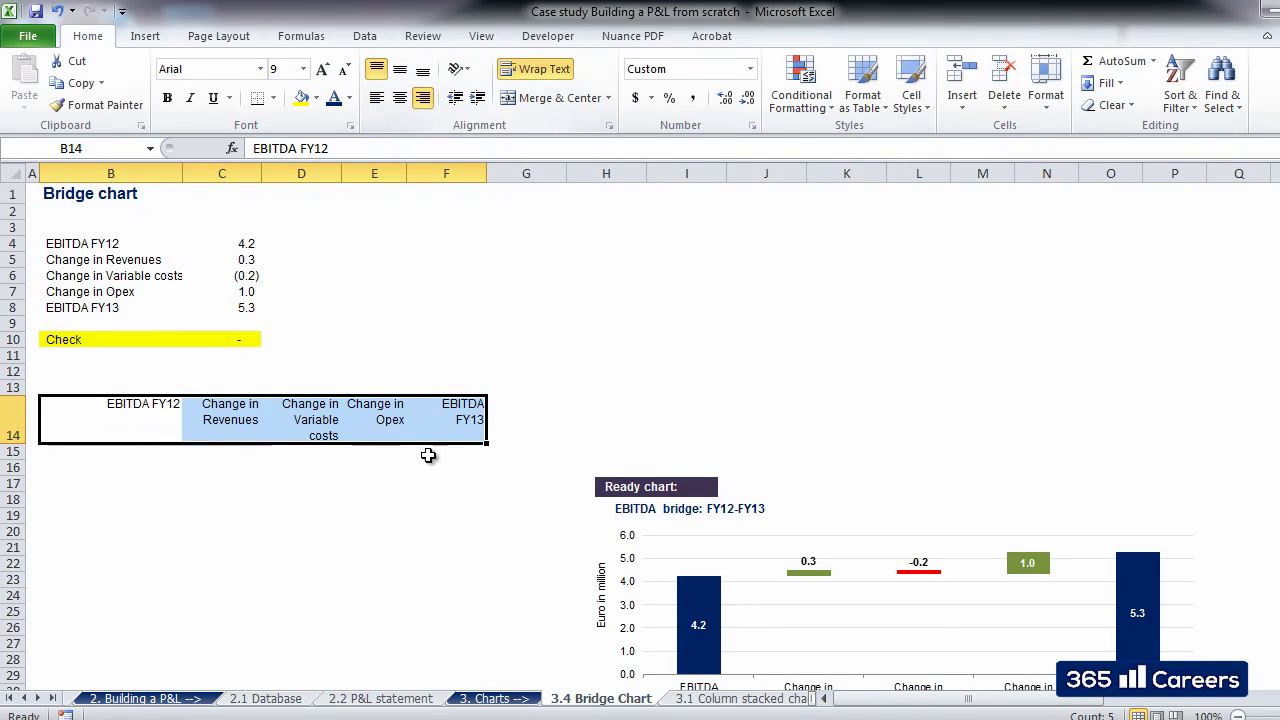
pyautogui.click(445, 452)
# - Move the ready-made chart up slightly and review the header cells
pyautogui.click(750, 495)
pyautogui.click(710, 488)
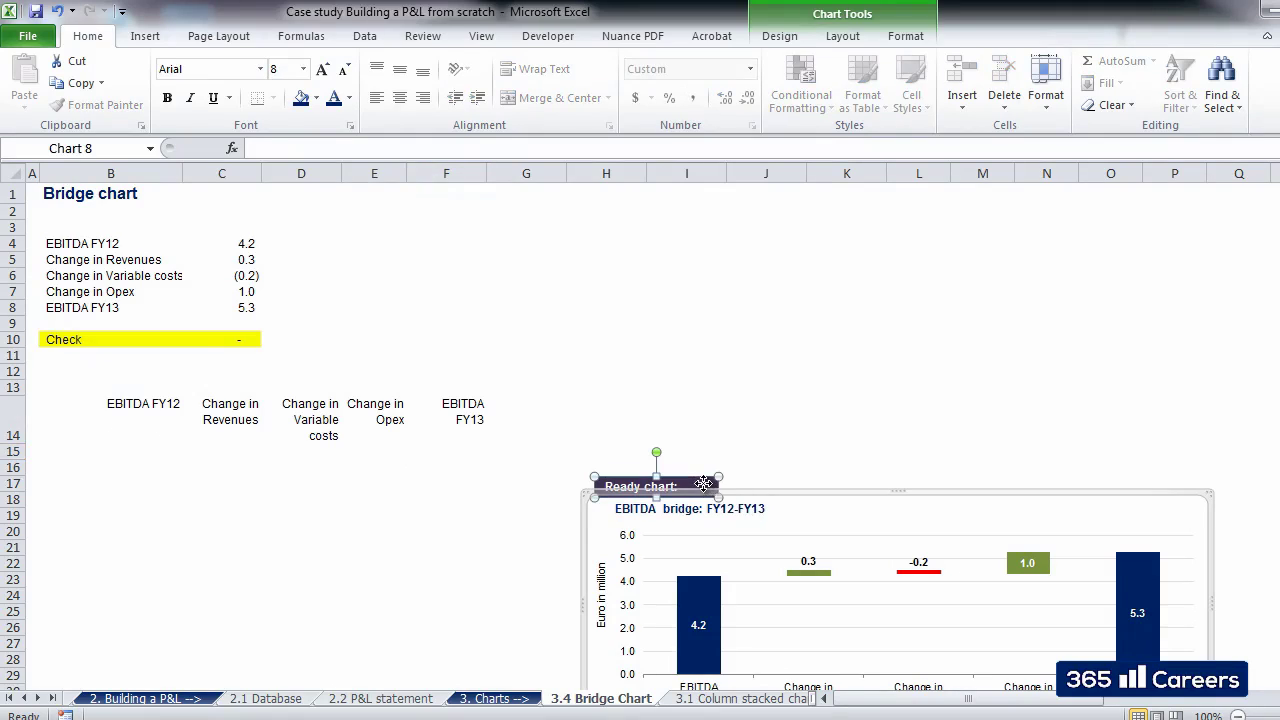
pyautogui.moveTo(743, 477); pyautogui.dragTo(740, 457)
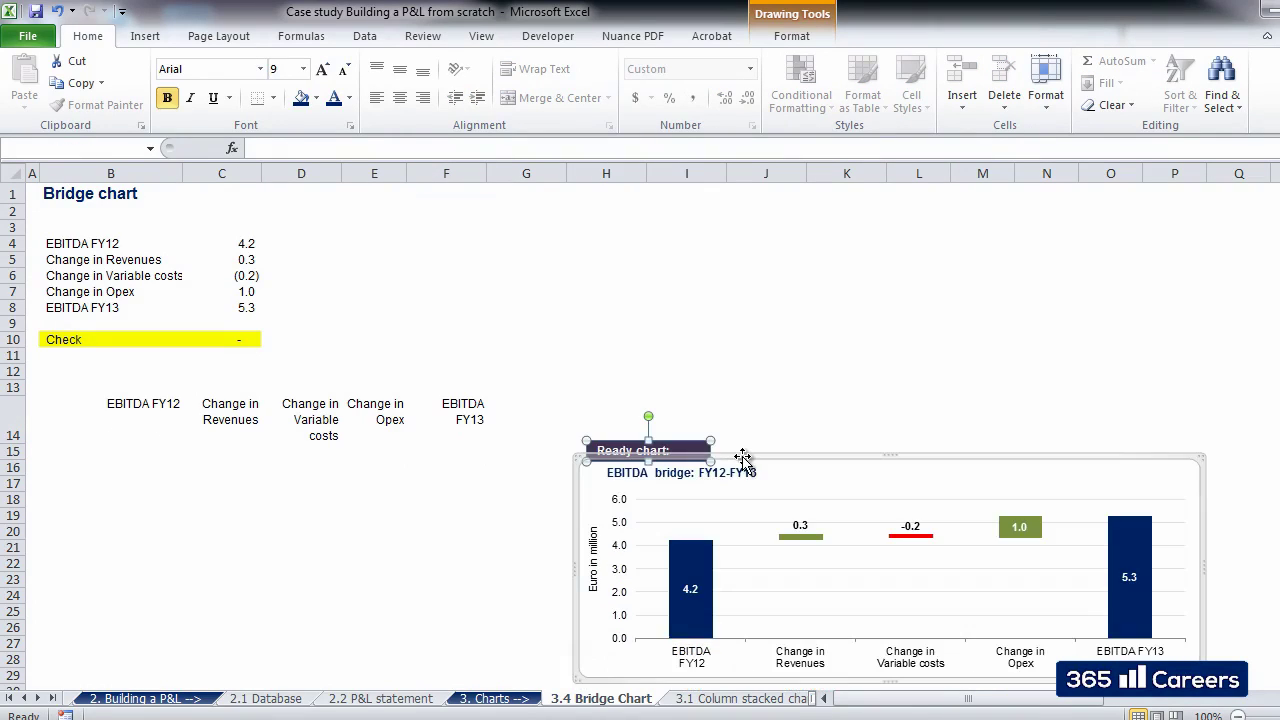
pyautogui.click(497, 463)
pyautogui.click(451, 414)
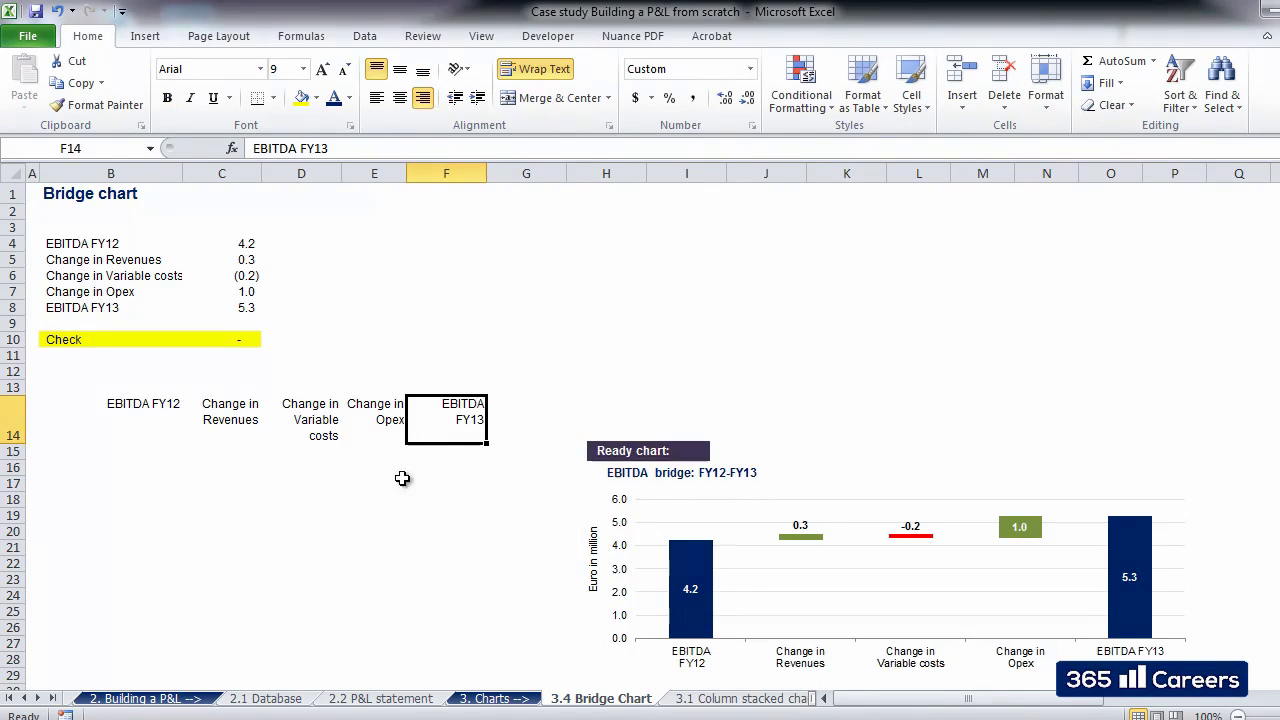
pyautogui.click(400, 481)
pyautogui.click(150, 440)
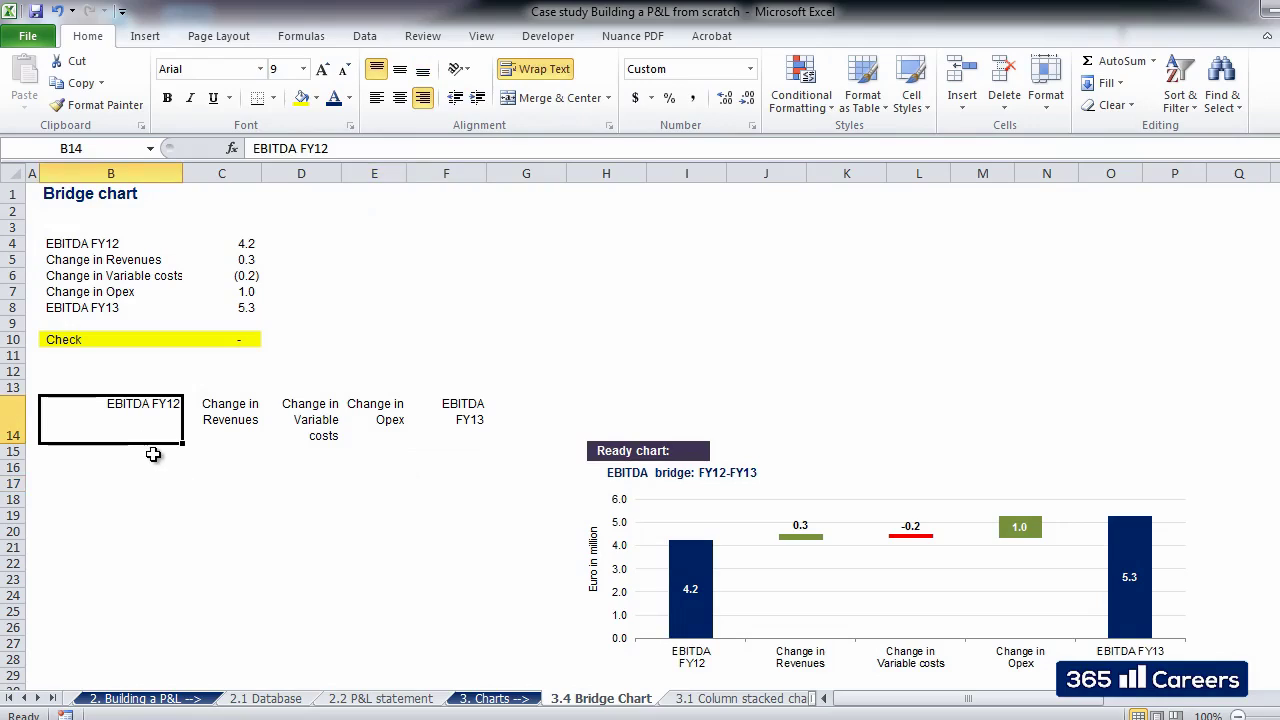
pyautogui.click(150, 452)
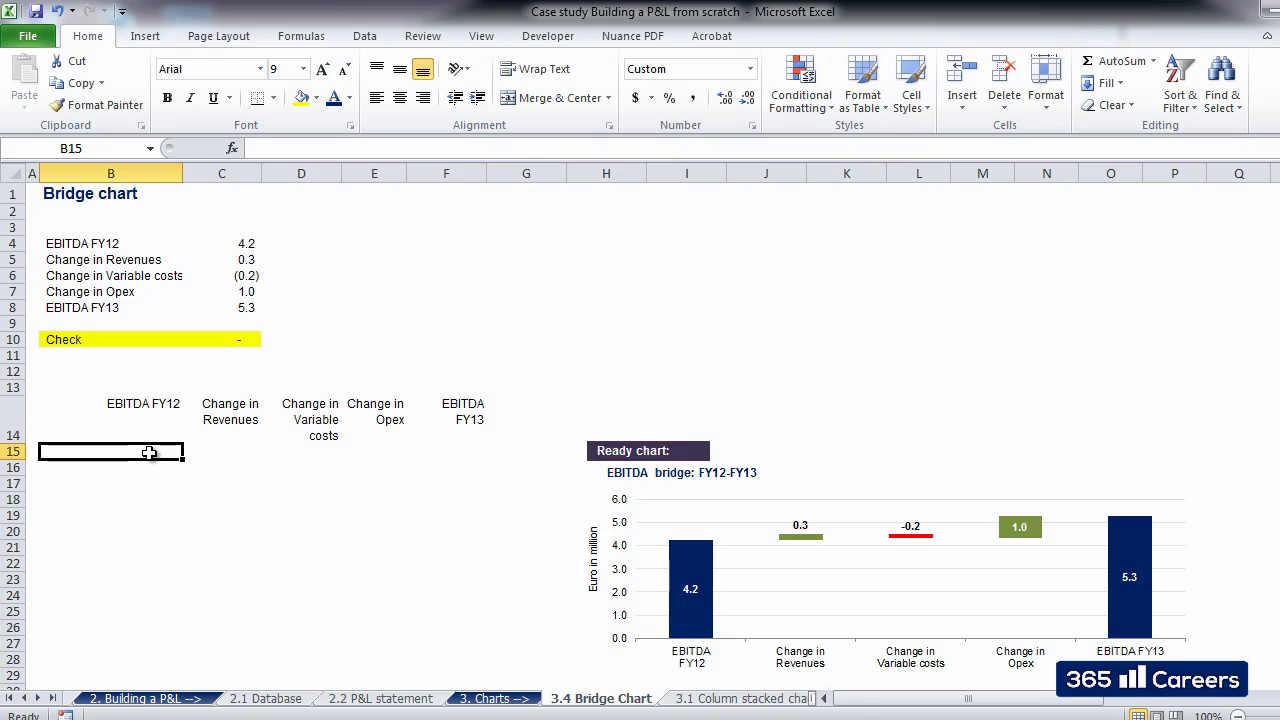
# - Link B15 to C4 so the EBITDA FY12 column starts at 4.2
pyautogui.write('=101')
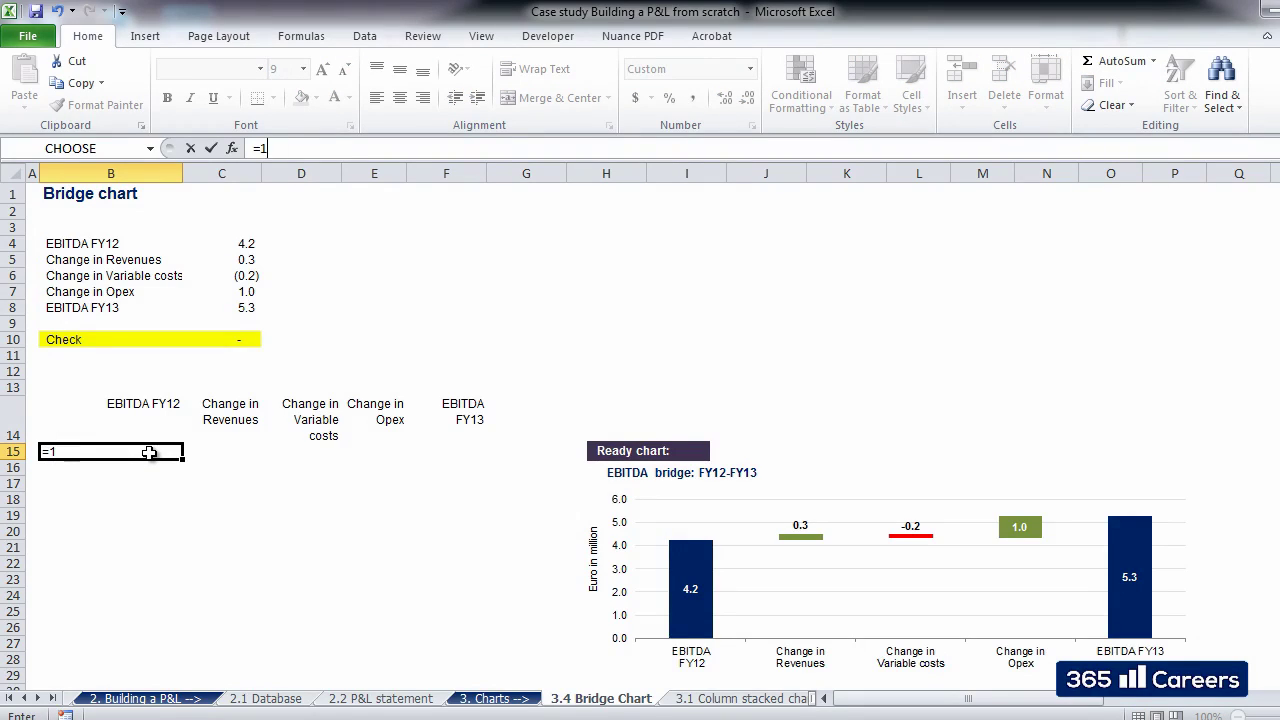
pyautogui.press('Right')
pyautogui.press('Up')
pyautogui.press('Up')
pyautogui.press('Up')
pyautogui.press('Up')
pyautogui.press('Up')
pyautogui.press('Up')
pyautogui.press('Up')
pyautogui.press('Up')
pyautogui.press('Up')
pyautogui.press('Up')
pyautogui.press('Up')
pyautogui.press('Return')
pyautogui.click(150, 455)
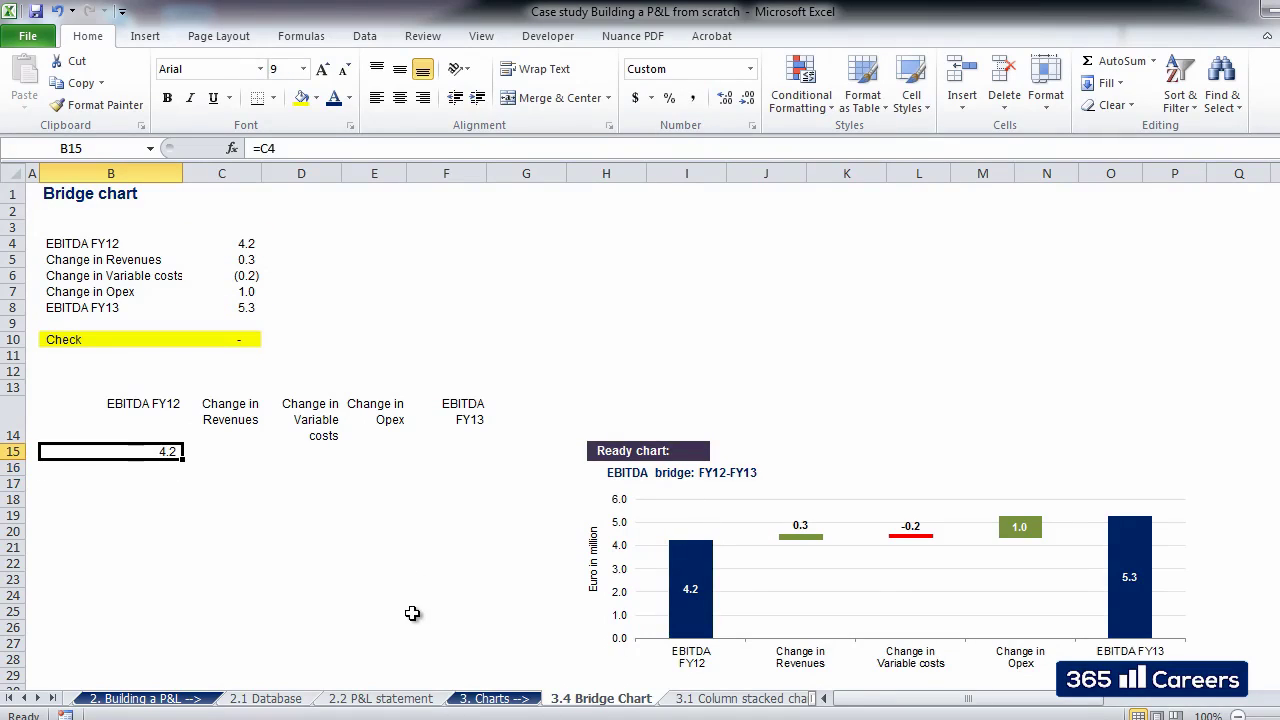
# - Inspect the ready chart's EBITDA FY12 column and invisible Change in Revenues base series
pyautogui.click(810, 572)
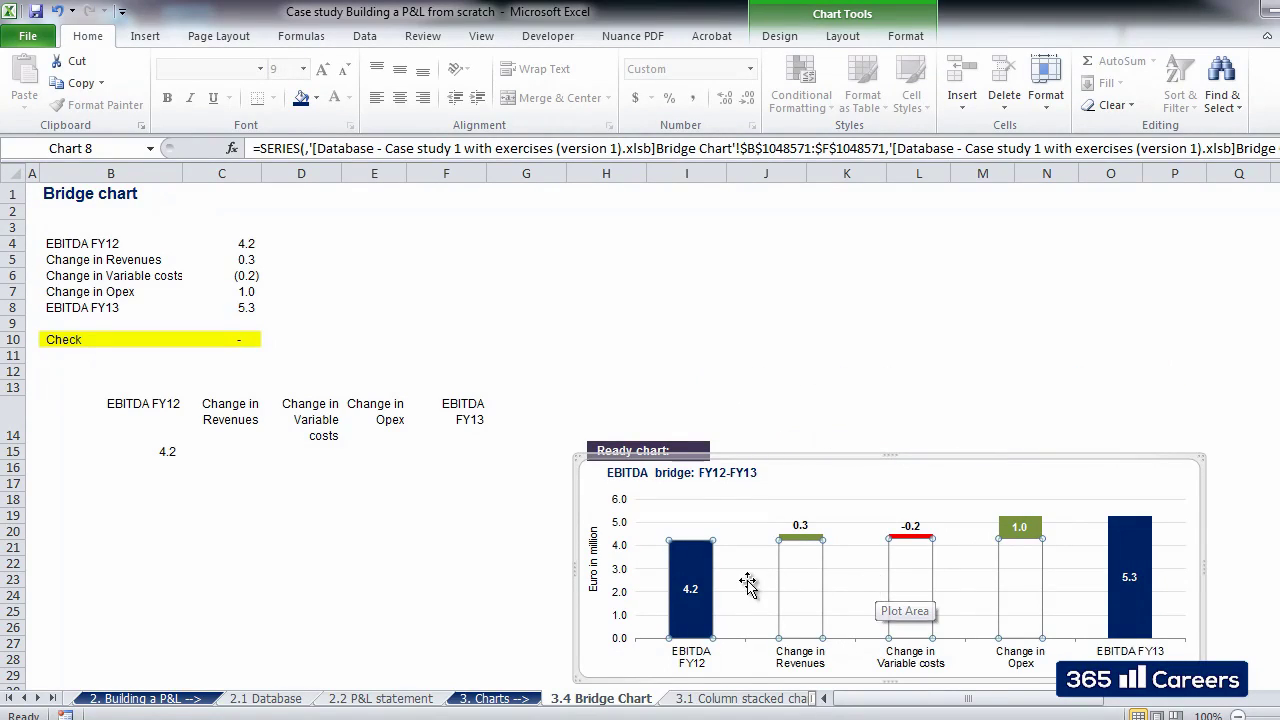
pyautogui.click(470, 562)
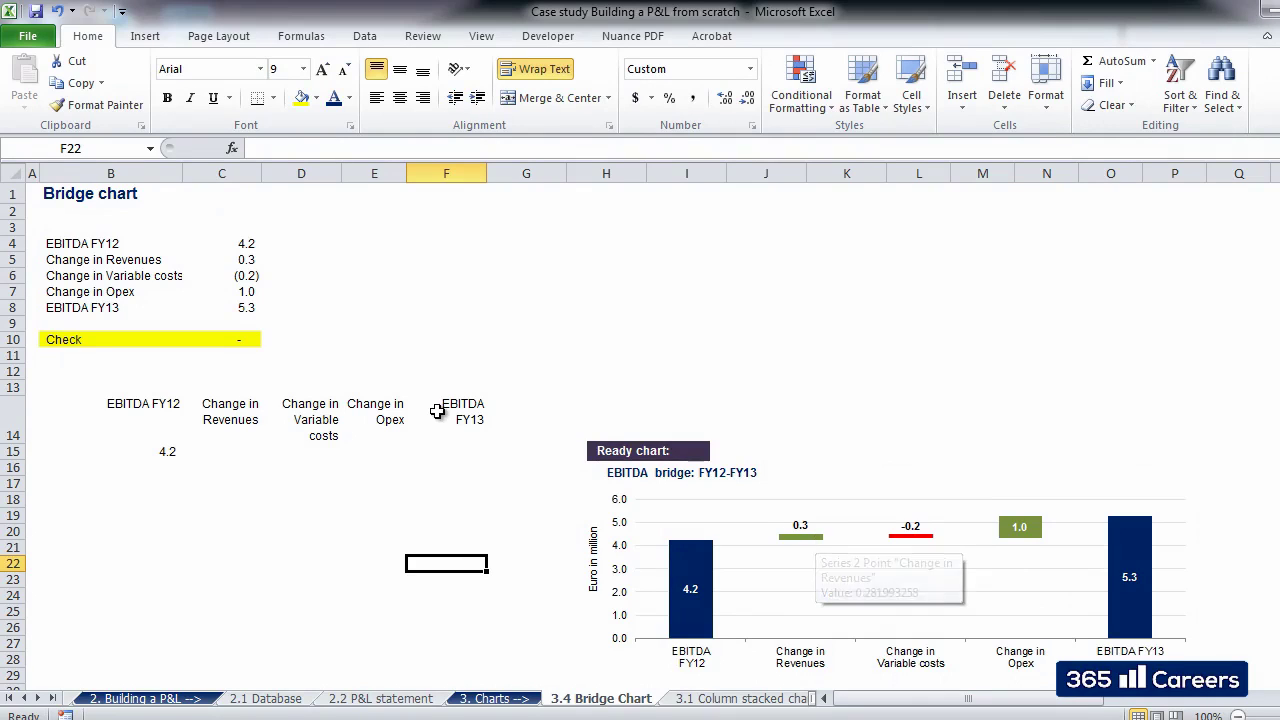
pyautogui.click(690, 560)
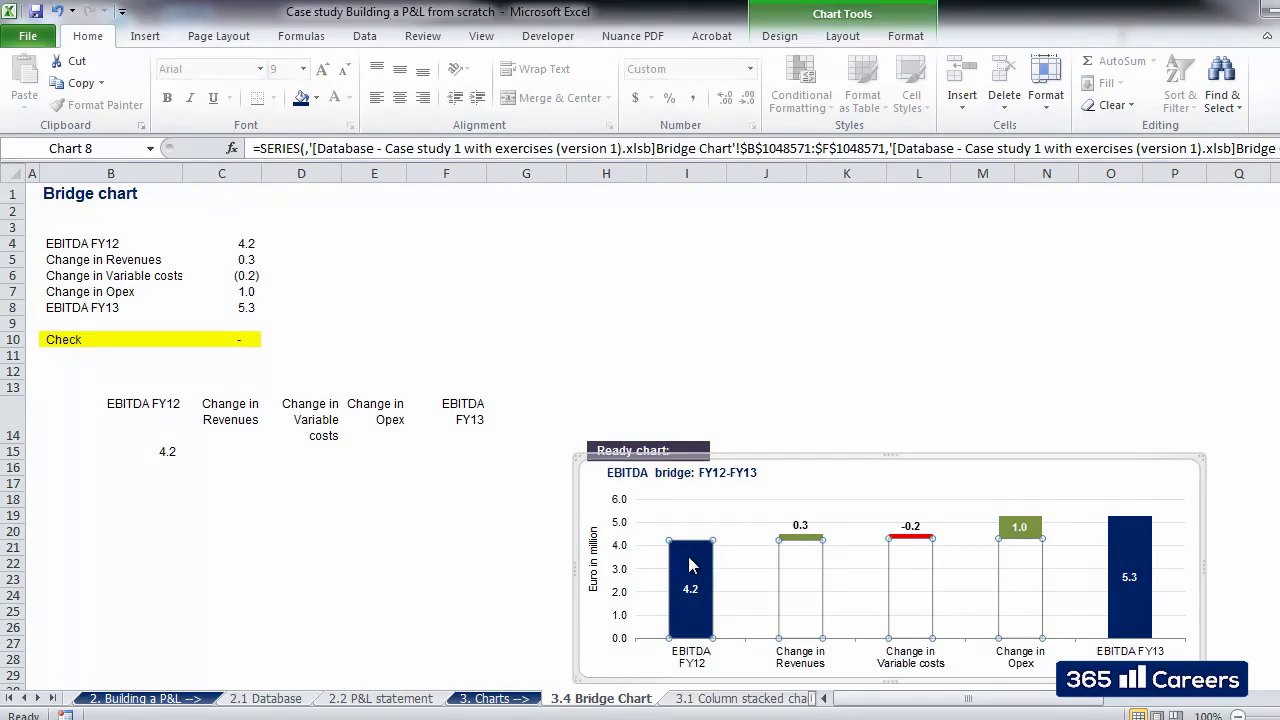
pyautogui.click(688, 561)
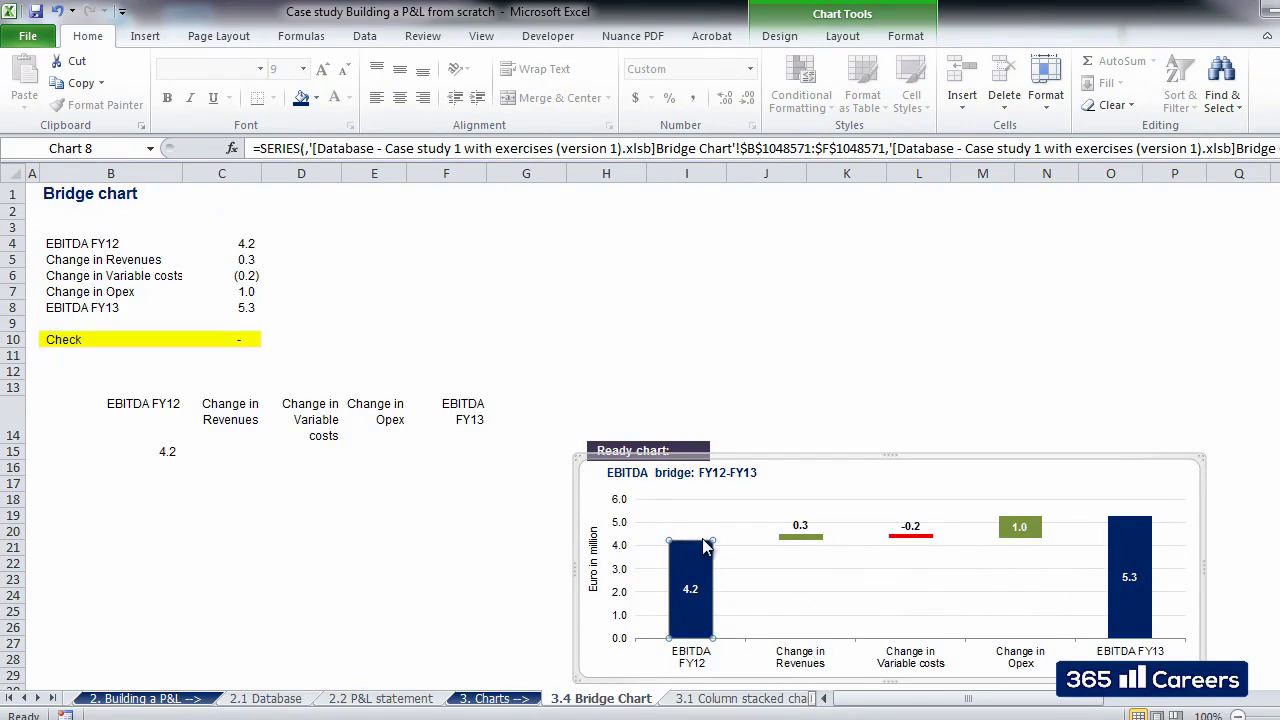
pyautogui.click(803, 572)
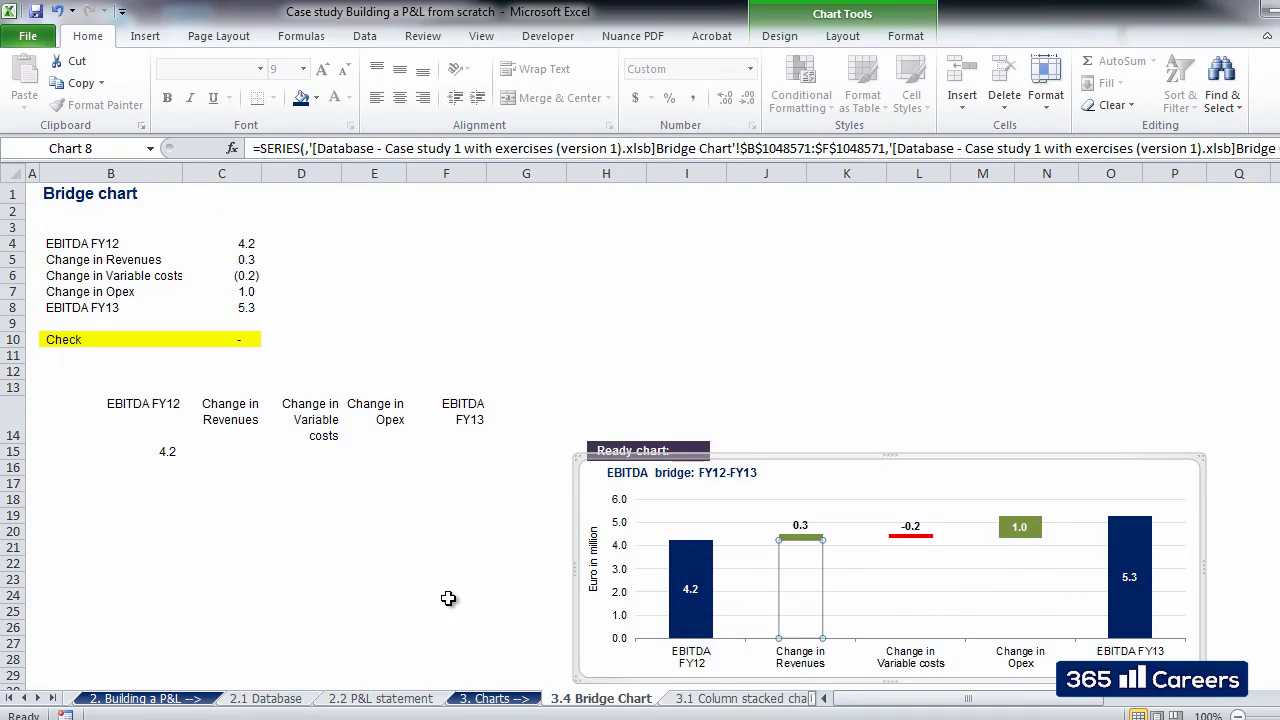
pyautogui.click(443, 594)
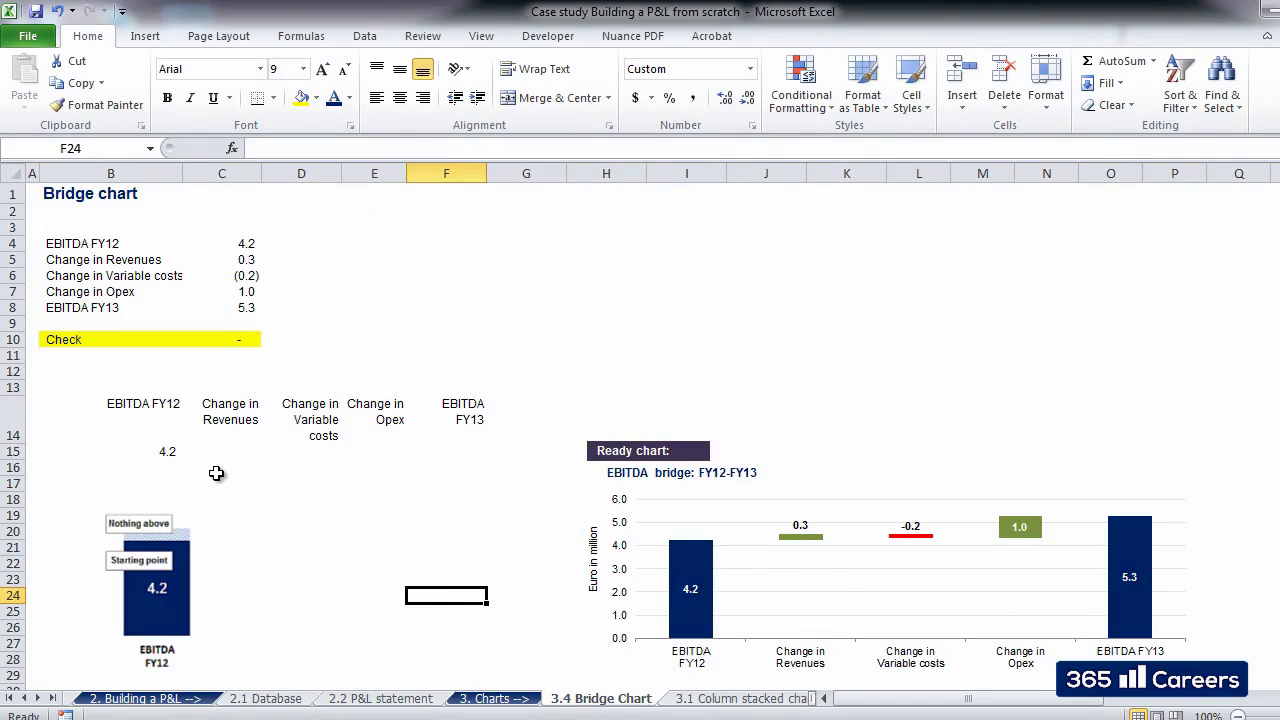
# - Enter 0 in B16 and compare it with the chart's EBITDA FY12 column
pyautogui.click(166, 464)
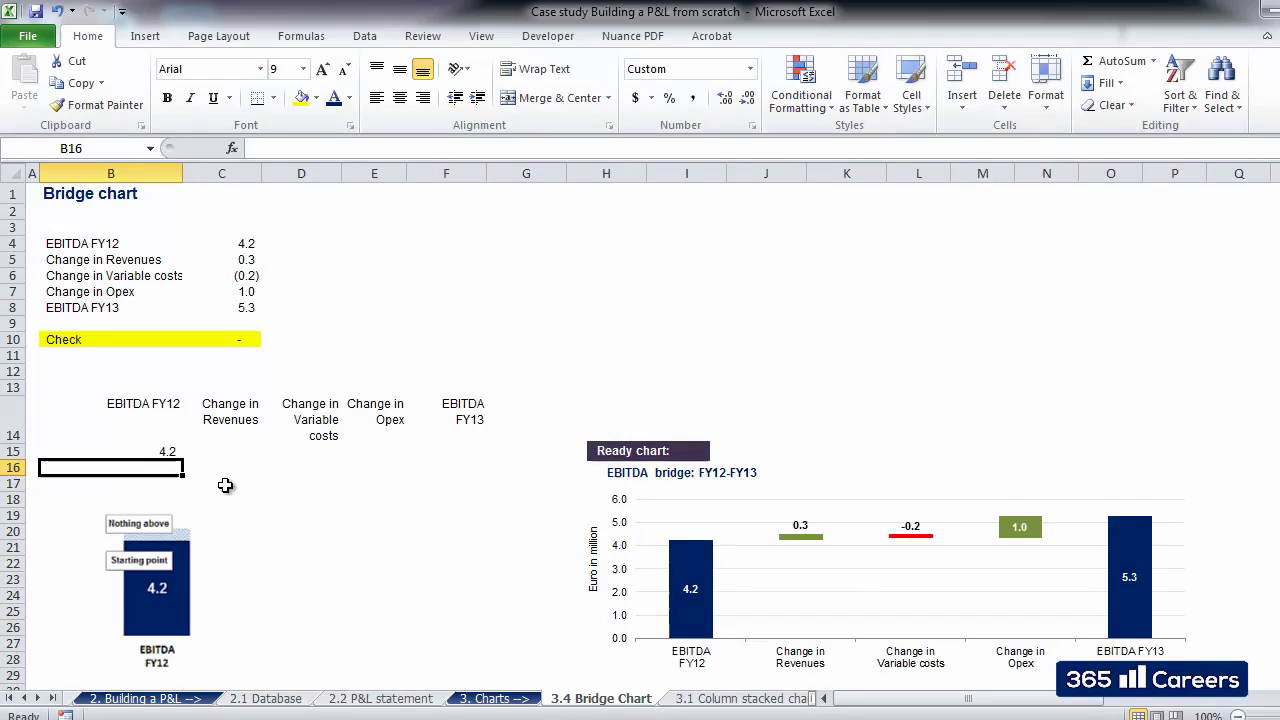
pyautogui.write('0')
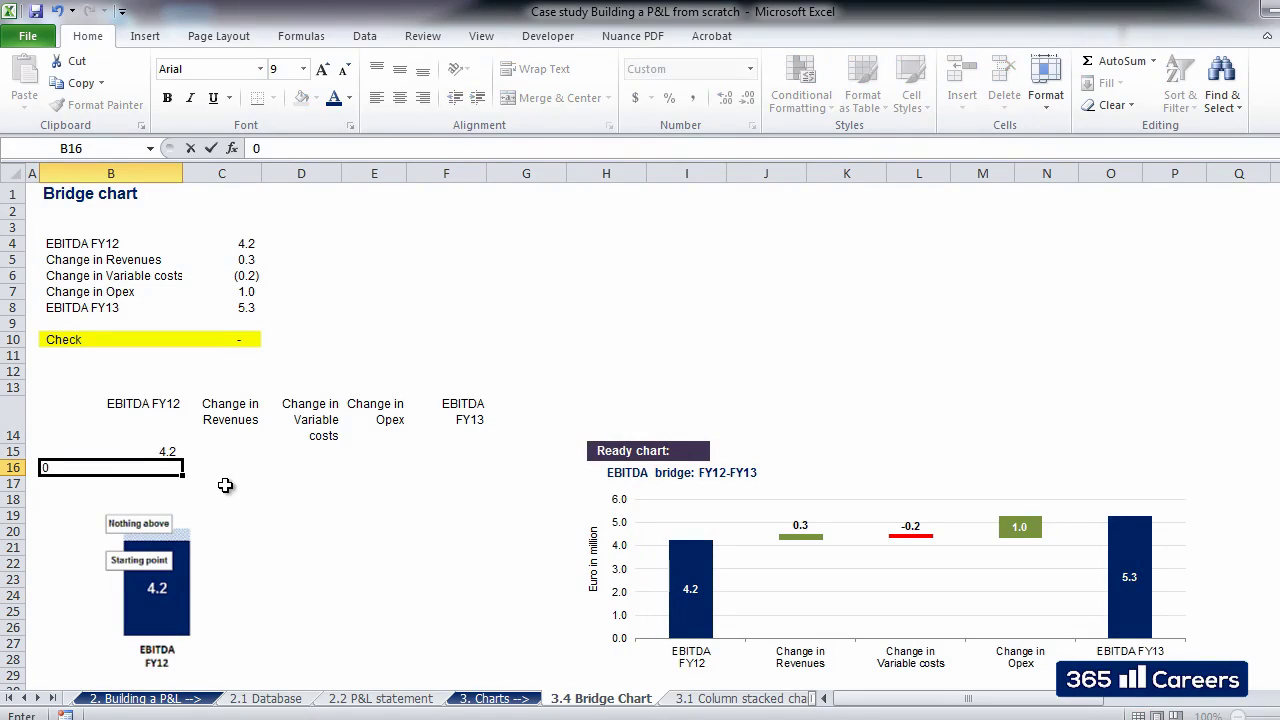
pyautogui.press('Tab')
pyautogui.click(683, 557)
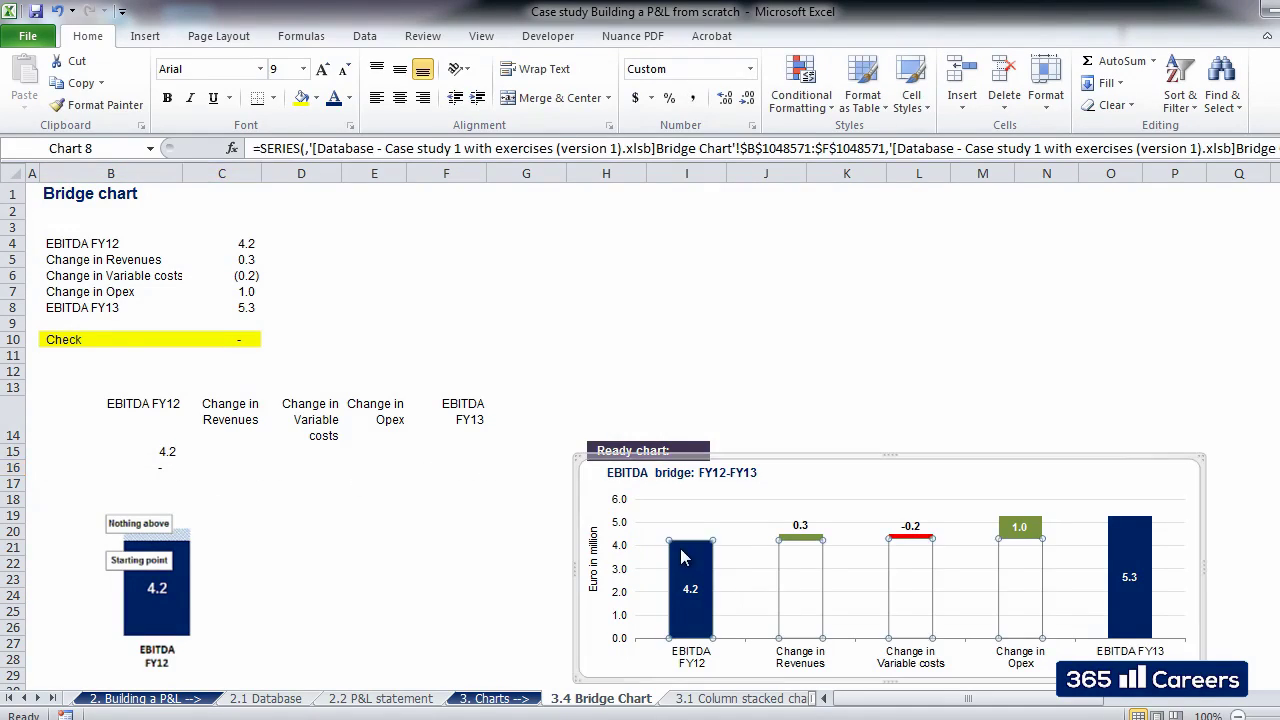
pyautogui.click(689, 553)
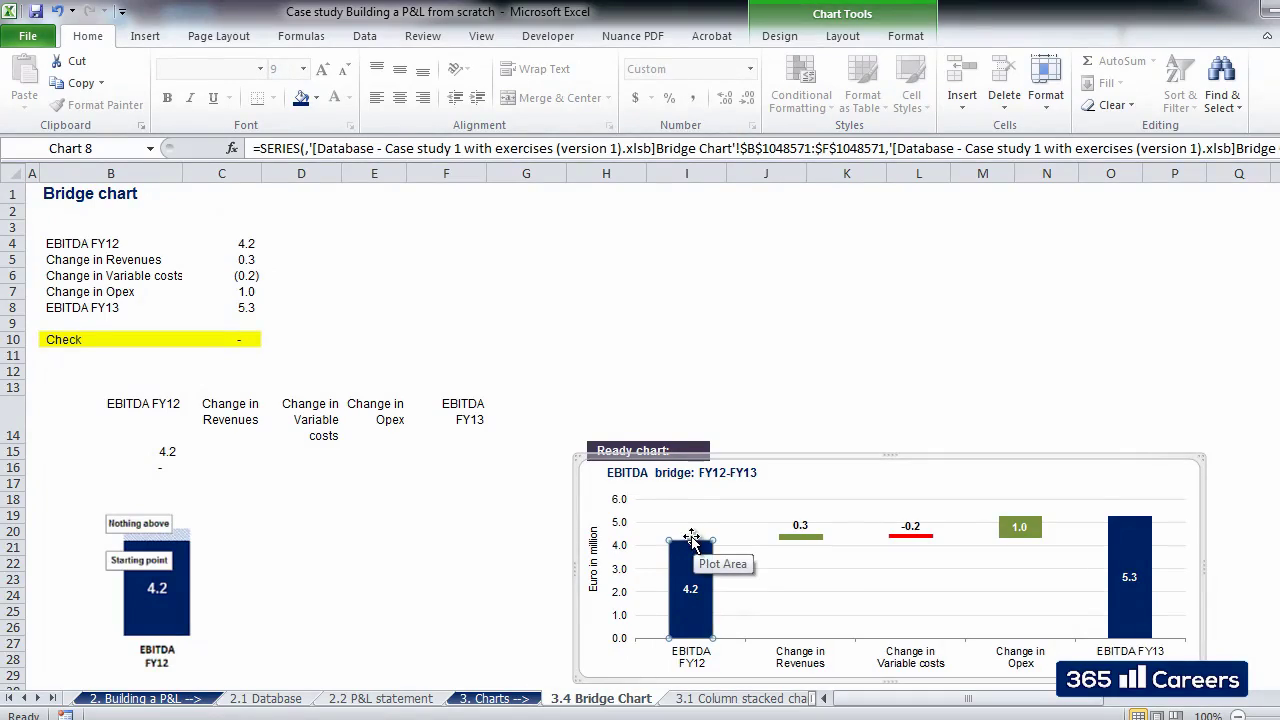
pyautogui.click(250, 455)
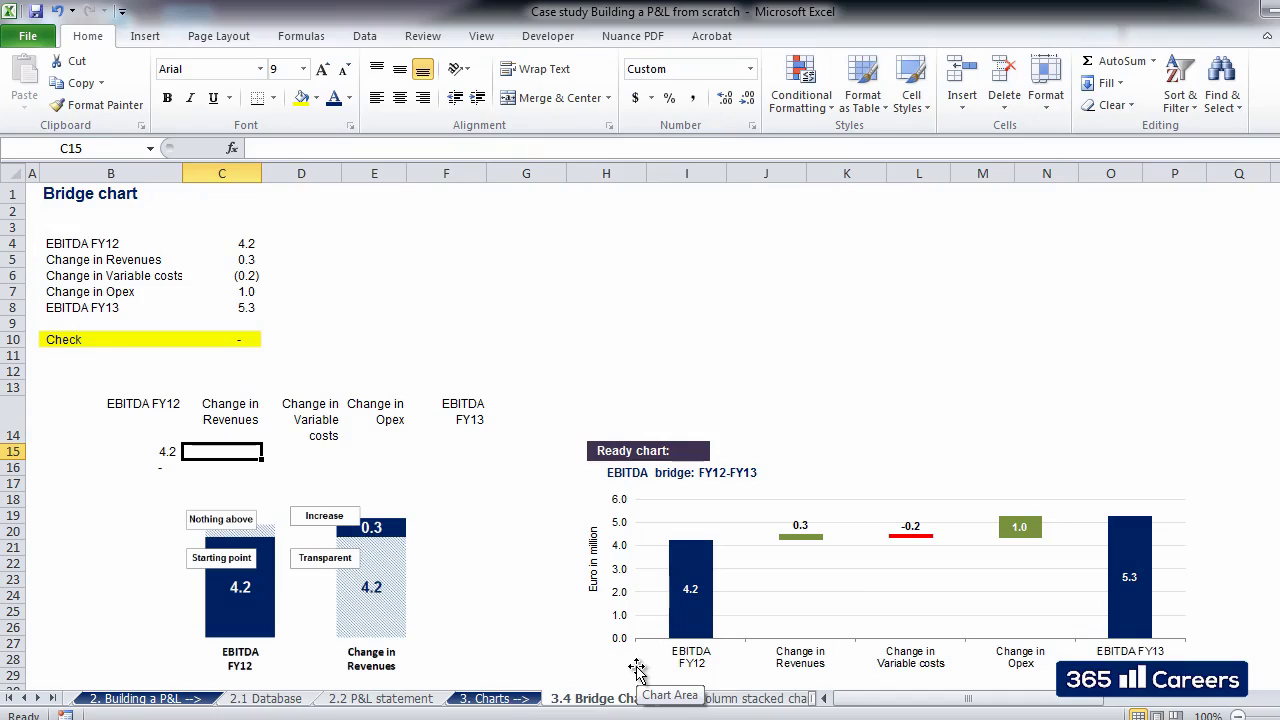
# - Set C15 to =+B15 (4.2) and C16 to =+C5 (0.3)
pyautogui.write('+')
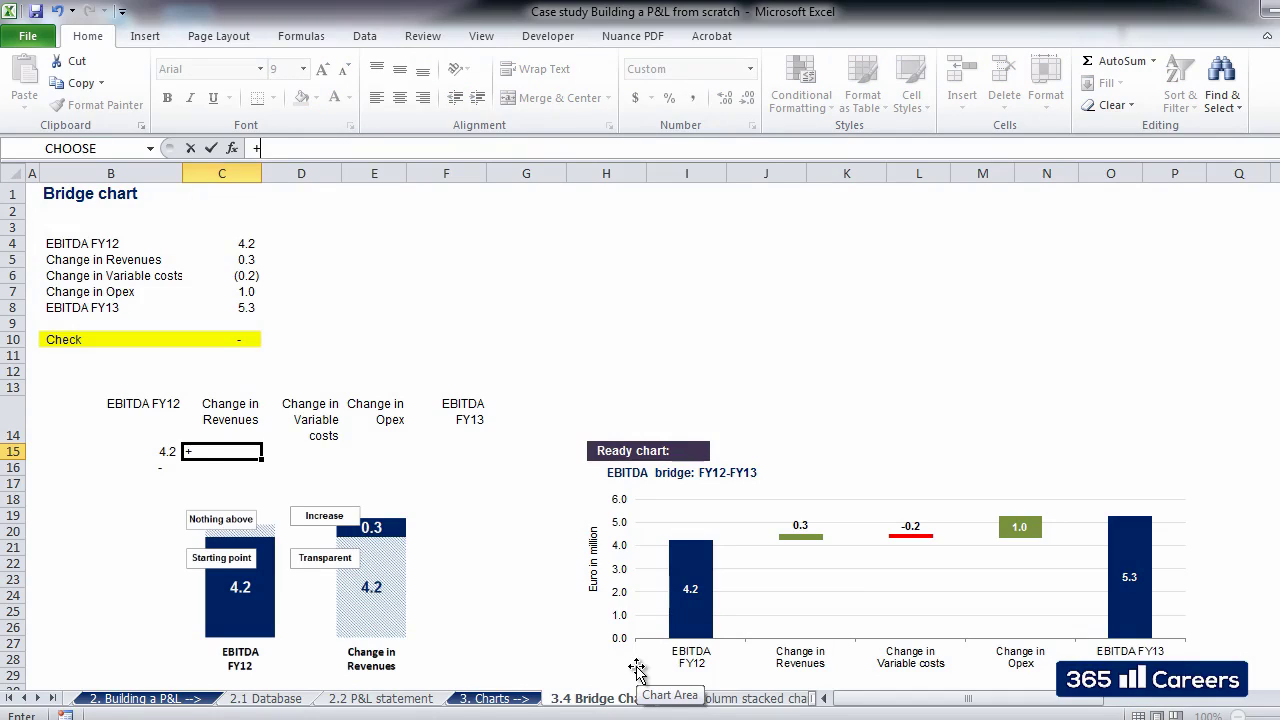
pyautogui.press('Left')
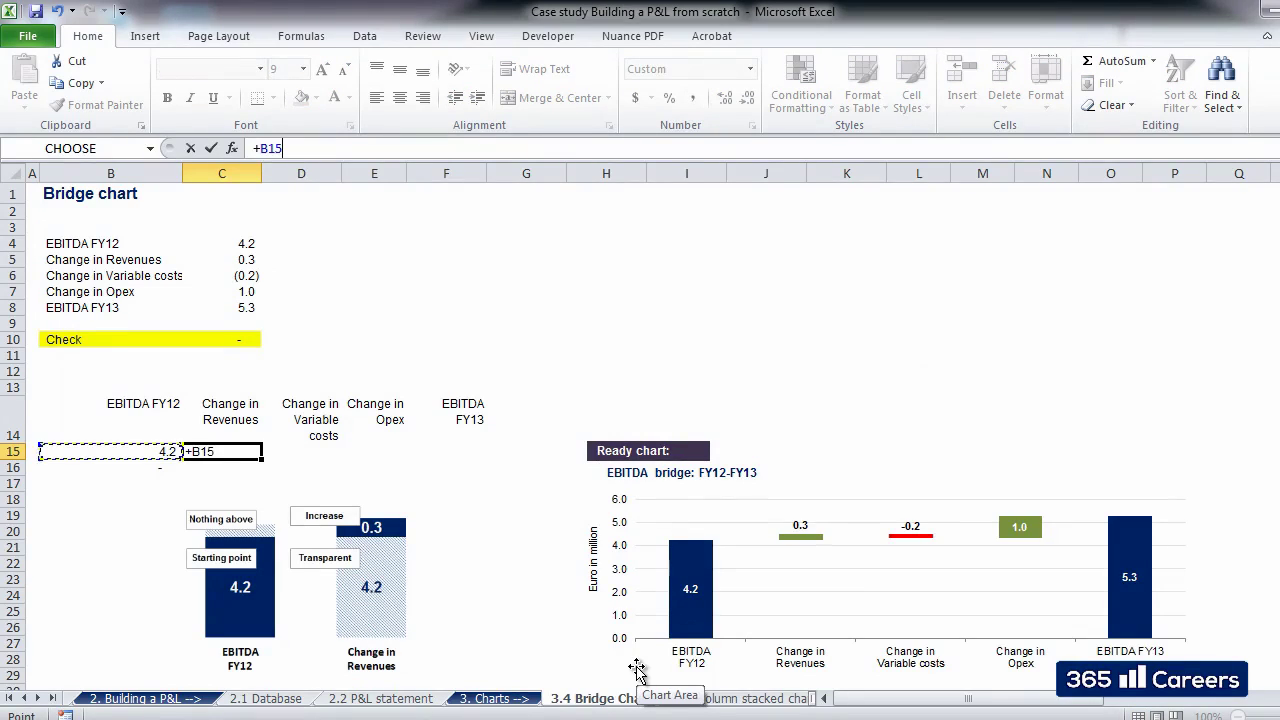
pyautogui.press('Return')
pyautogui.write('+')
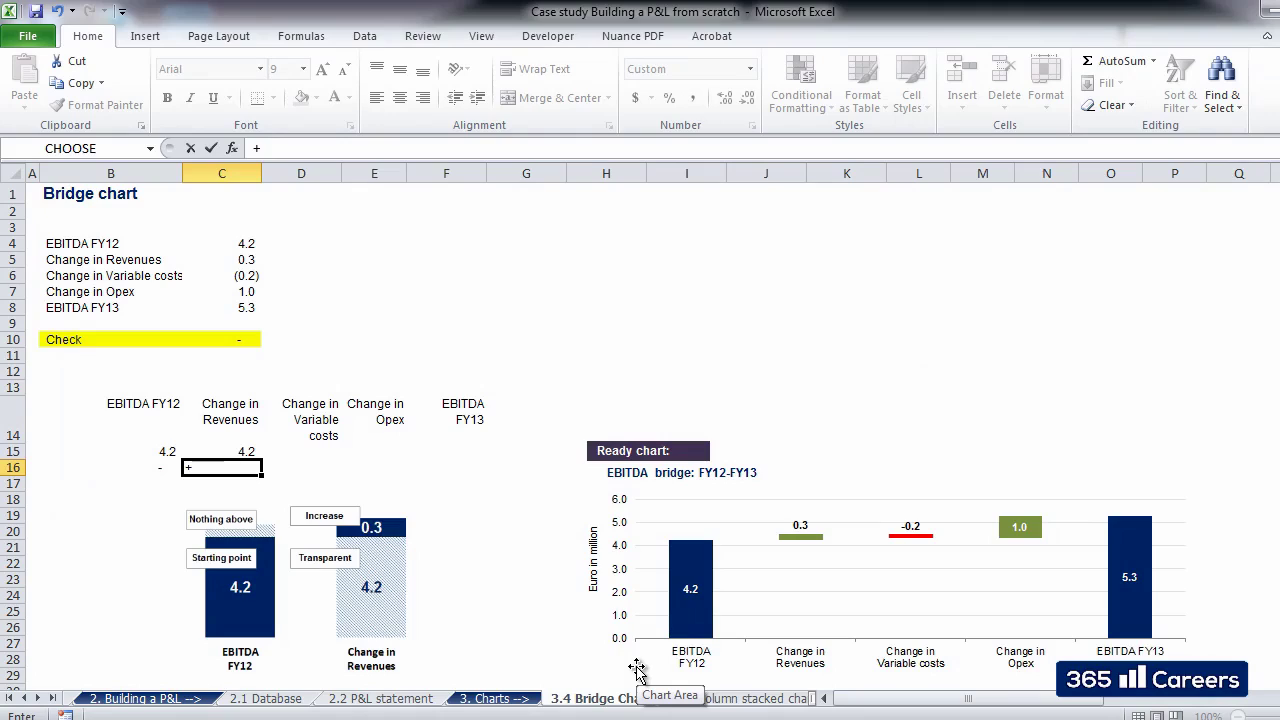
pyautogui.press('Up')
pyautogui.press('Up')
pyautogui.press('Up')
pyautogui.press('Up')
pyautogui.press('Up')
pyautogui.press('Up')
pyautogui.press('Up')
pyautogui.press('Up')
pyautogui.press('Up')
pyautogui.press('Up')
pyautogui.press('Up')
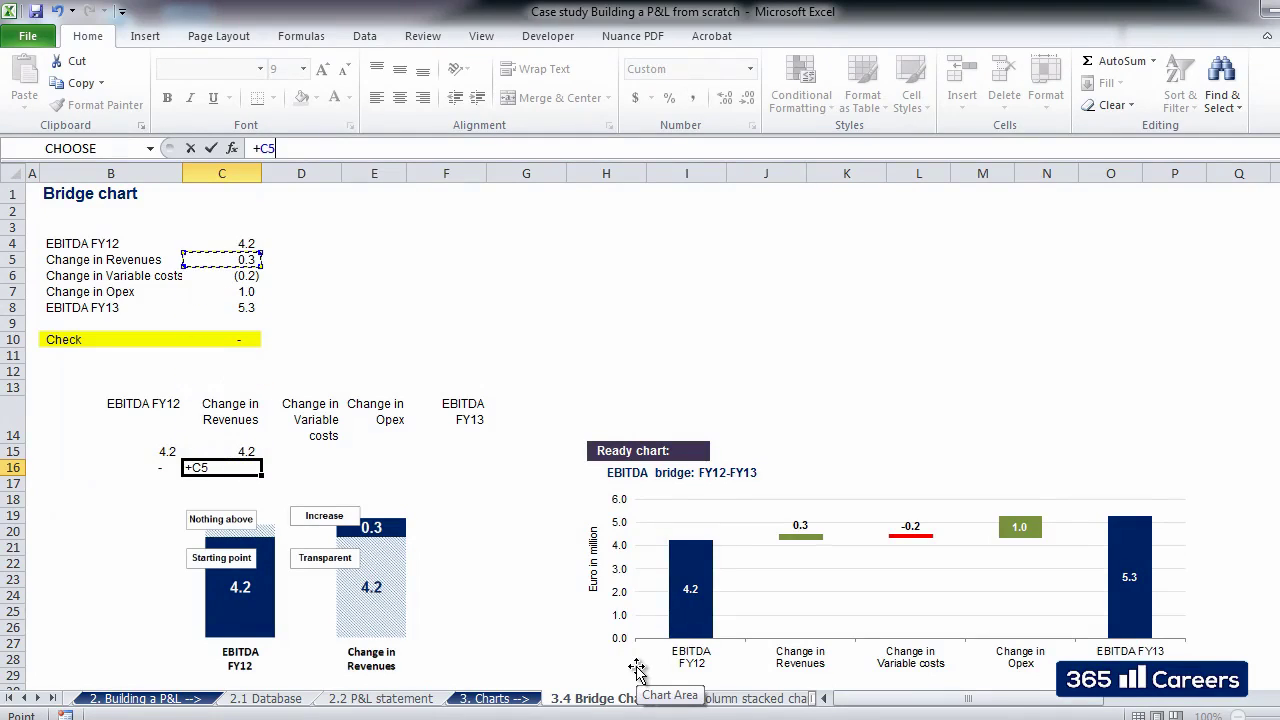
pyautogui.press('Return')
pyautogui.press('Up')
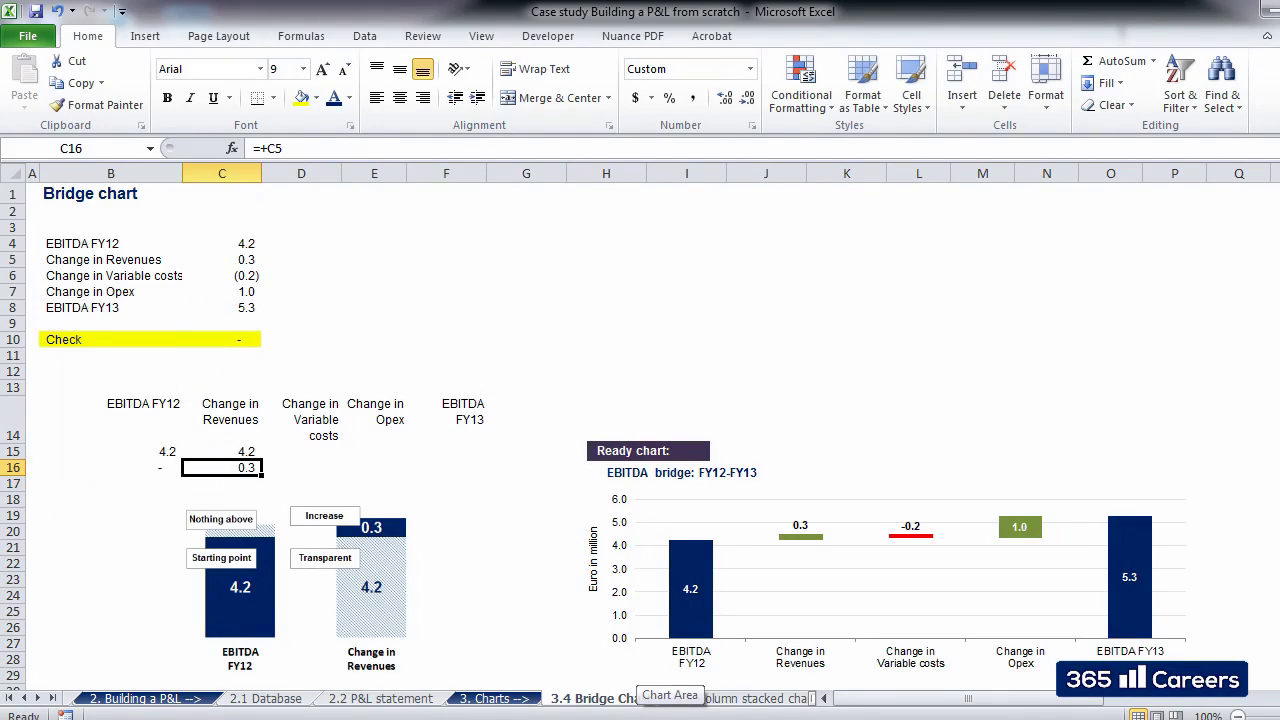
# - Compare with the ready chart's visible and invisible Change in Revenues columns
pyautogui.click(807, 587)
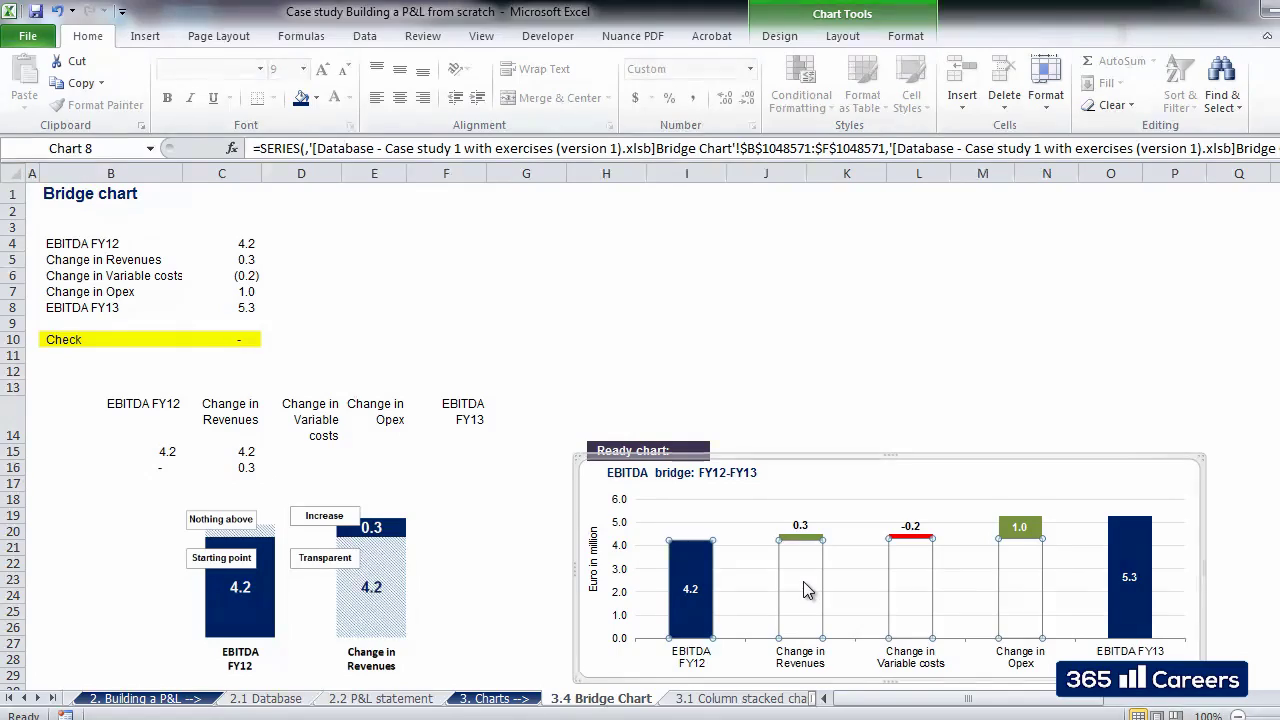
pyautogui.click(807, 589)
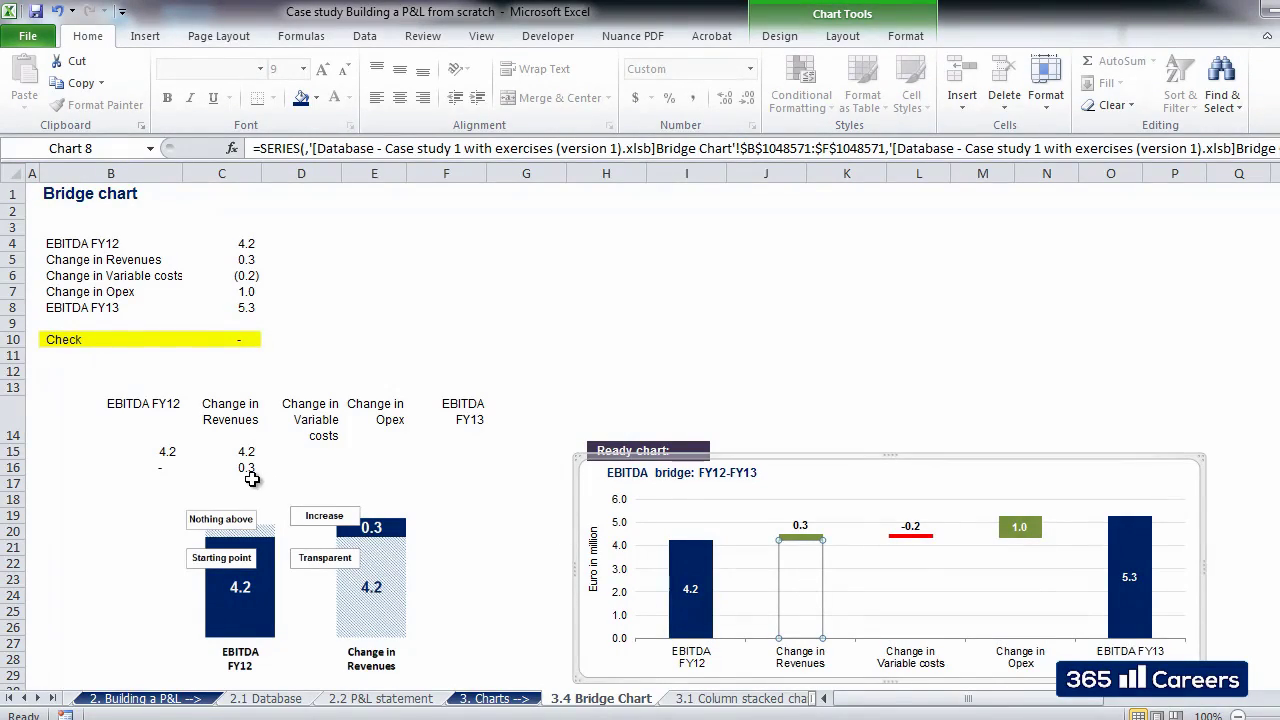
pyautogui.click(305, 455)
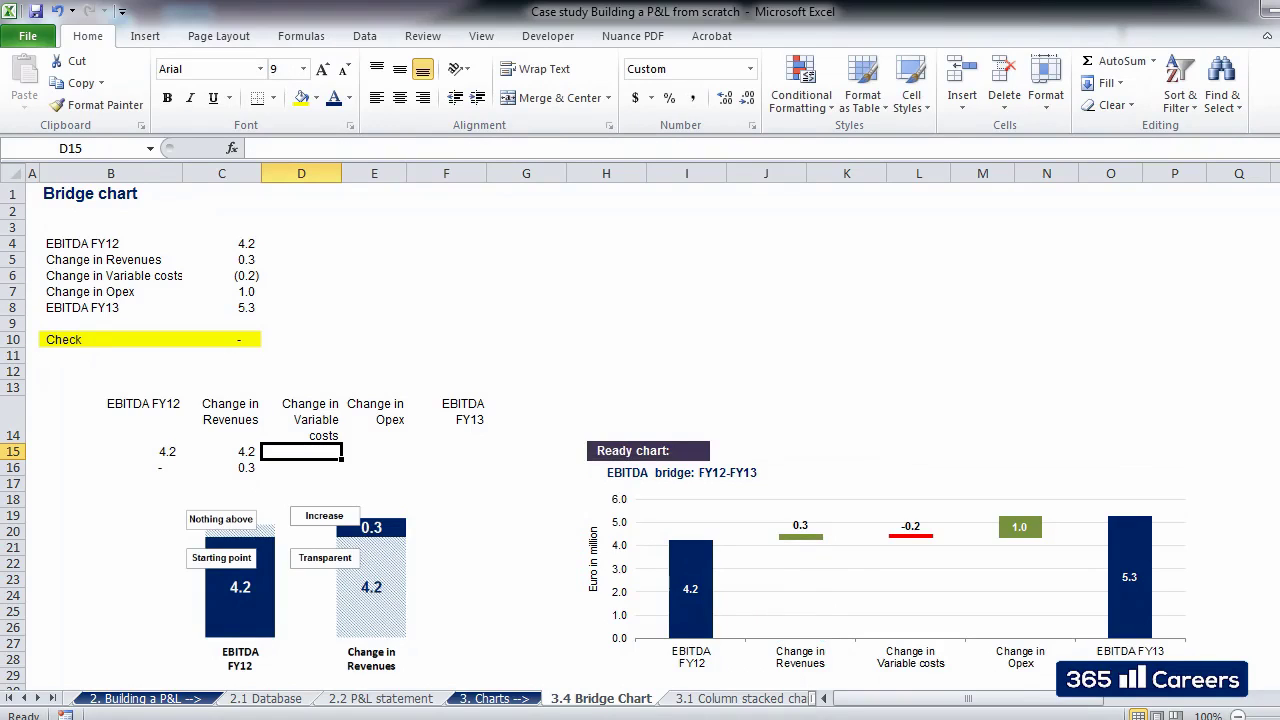
pyautogui.click(803, 578)
pyautogui.click(796, 574)
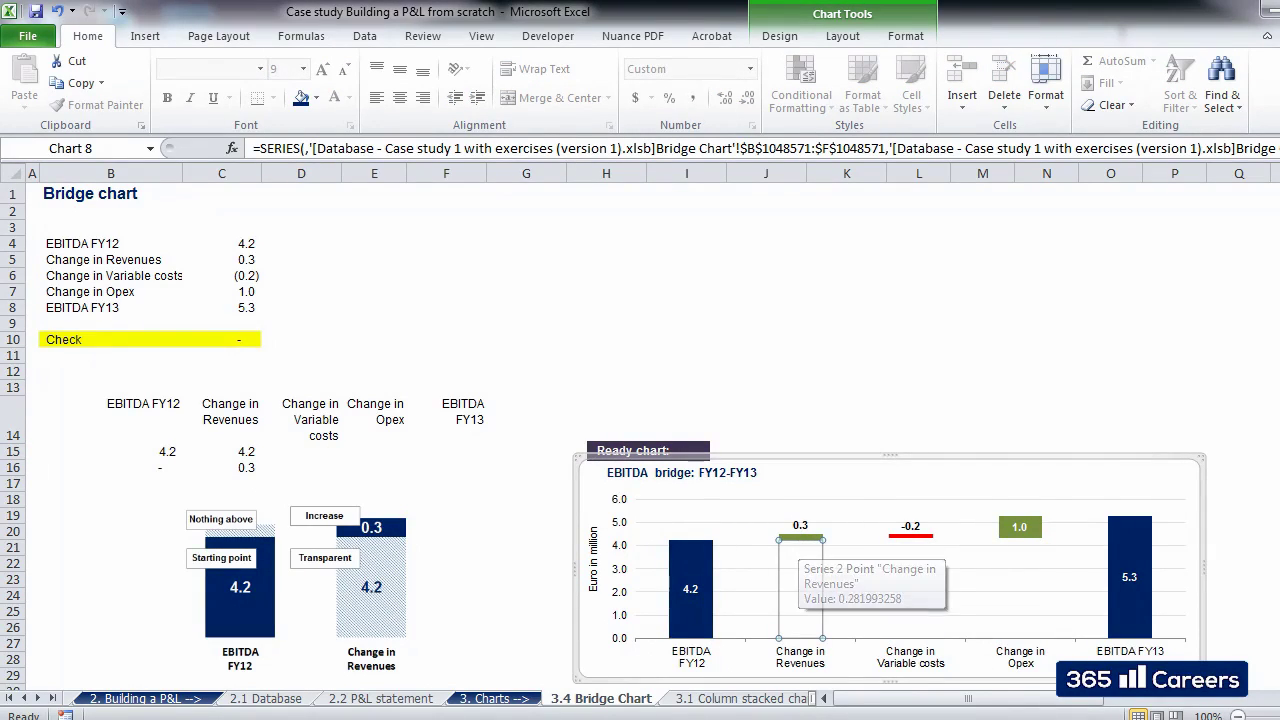
pyautogui.click(301, 499)
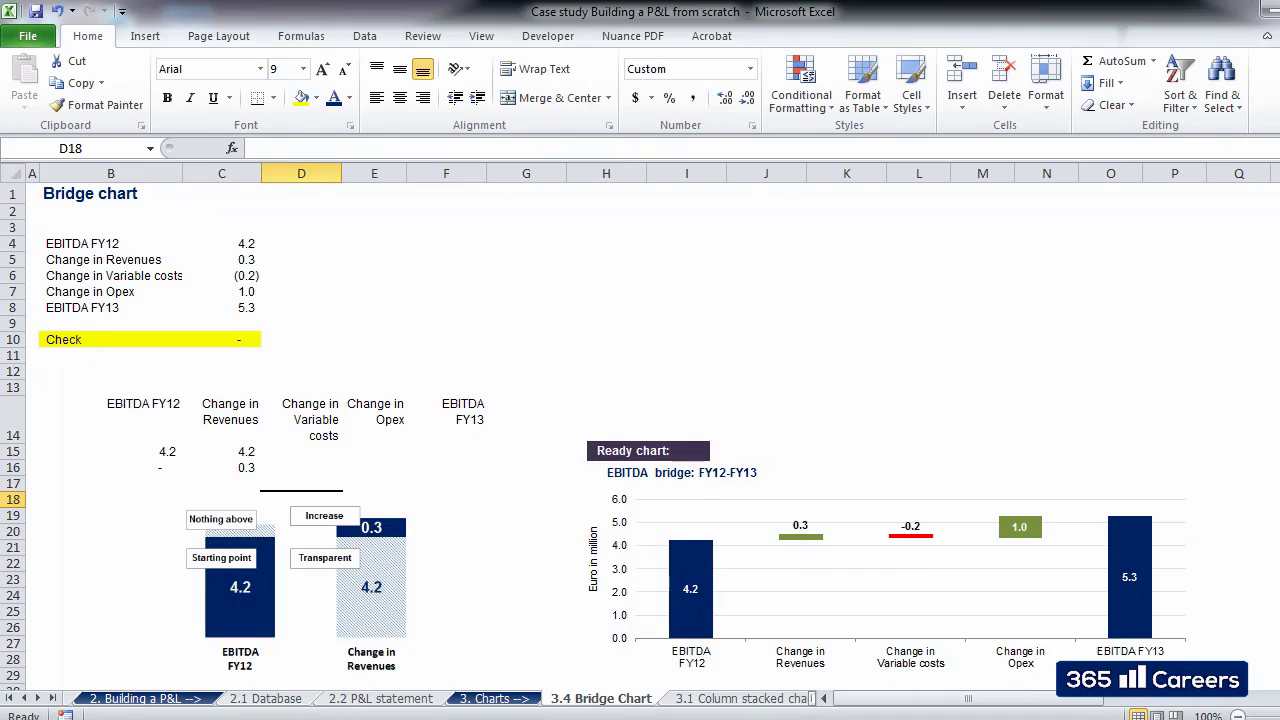
pyautogui.click(305, 451)
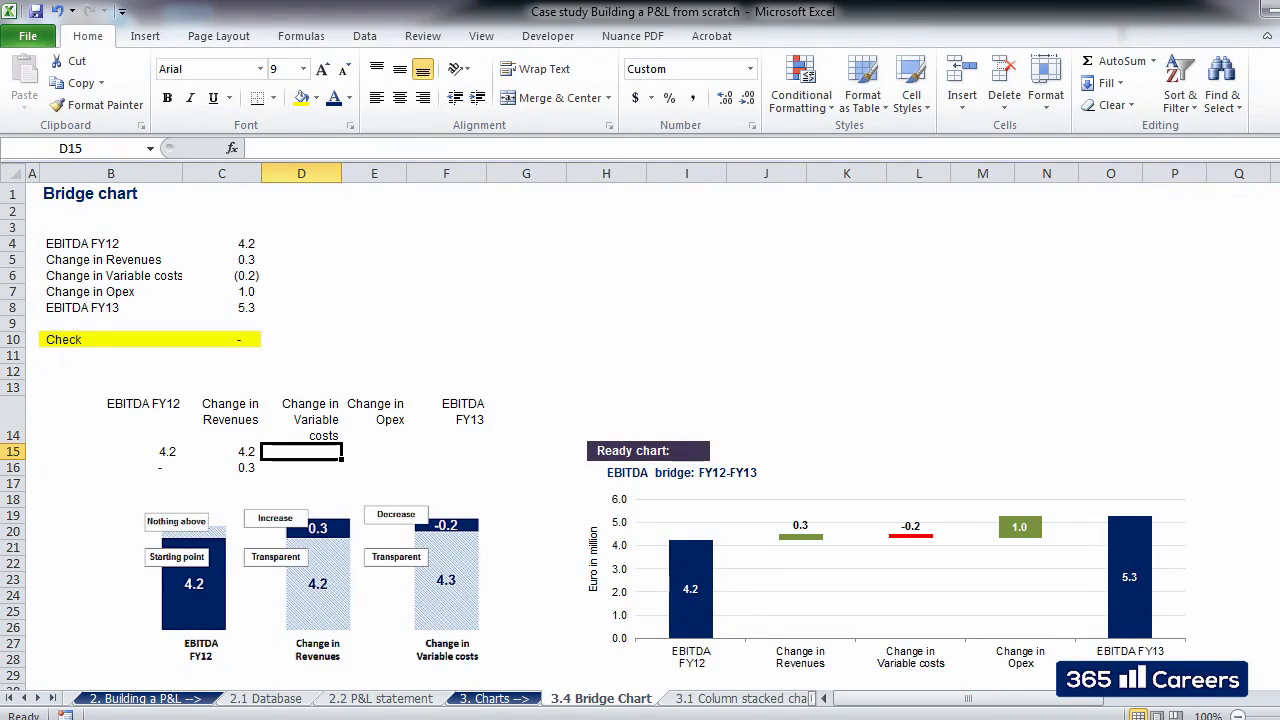
# - Enter =+C15+C16 in D15 as the start of the Variable costs base
pyautogui.write('+')
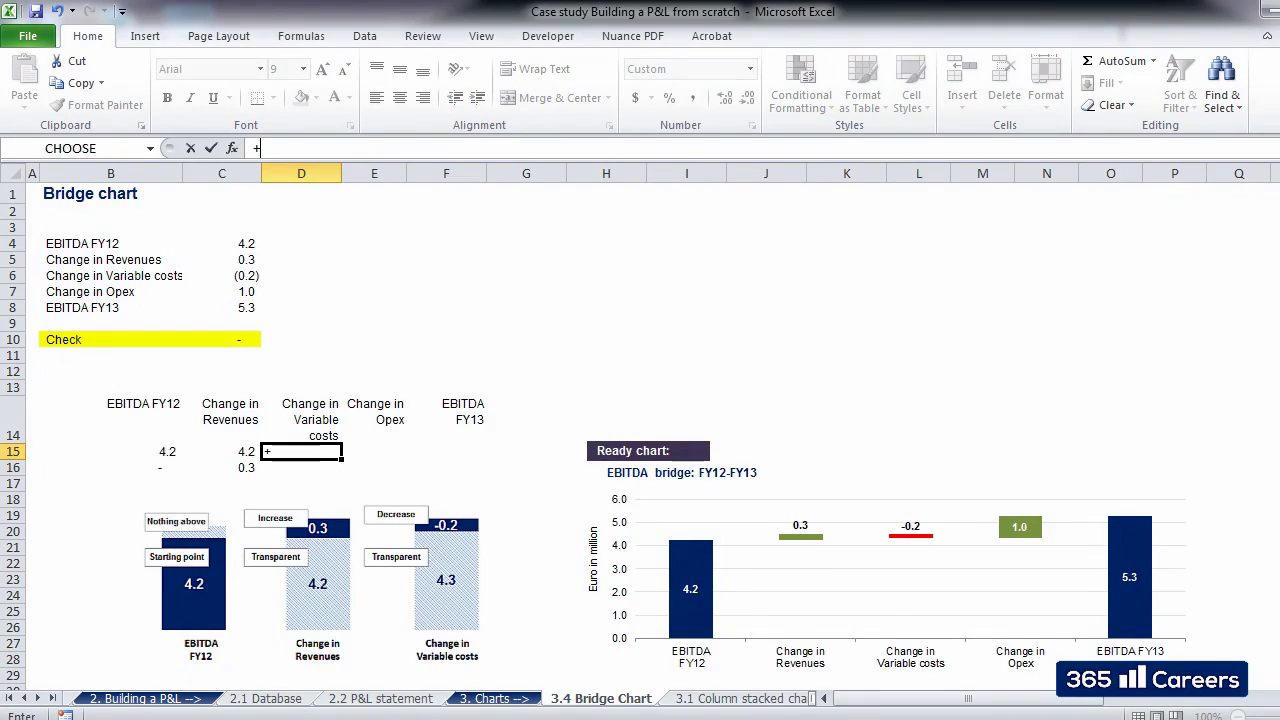
pyautogui.click(249, 452)
pyautogui.write('+')
pyautogui.click(249, 467)
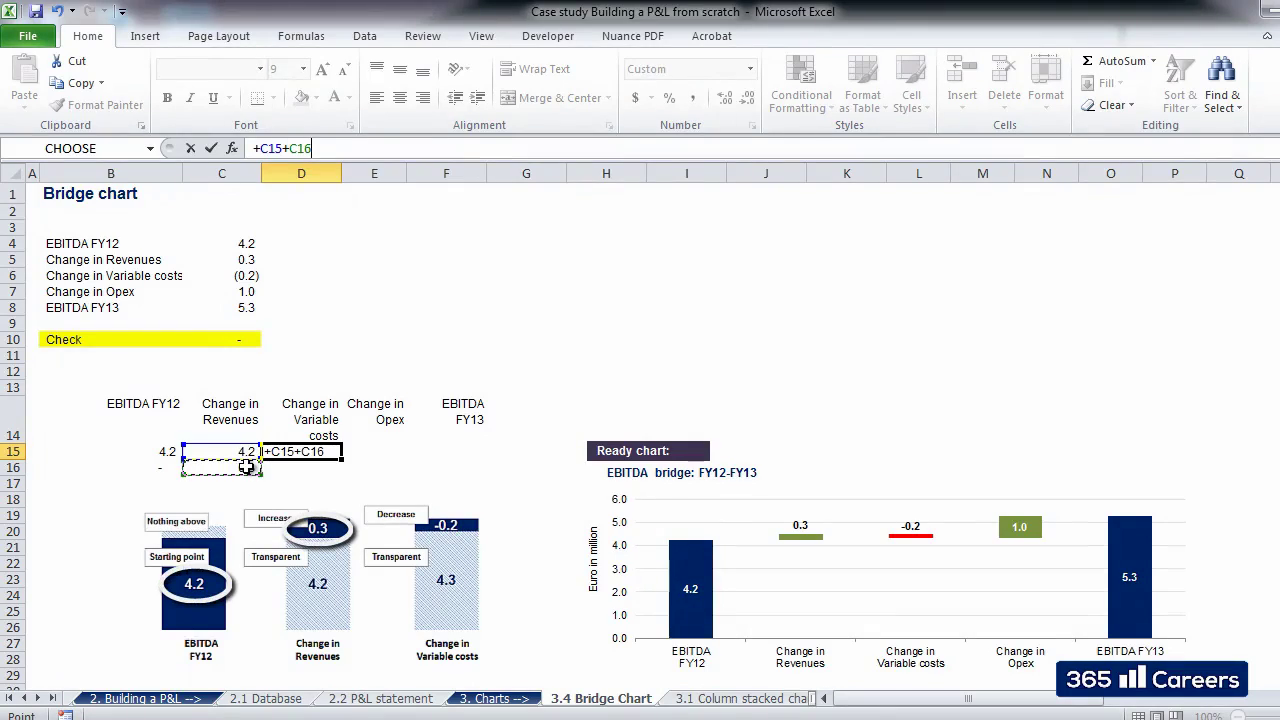
pyautogui.press('Return')
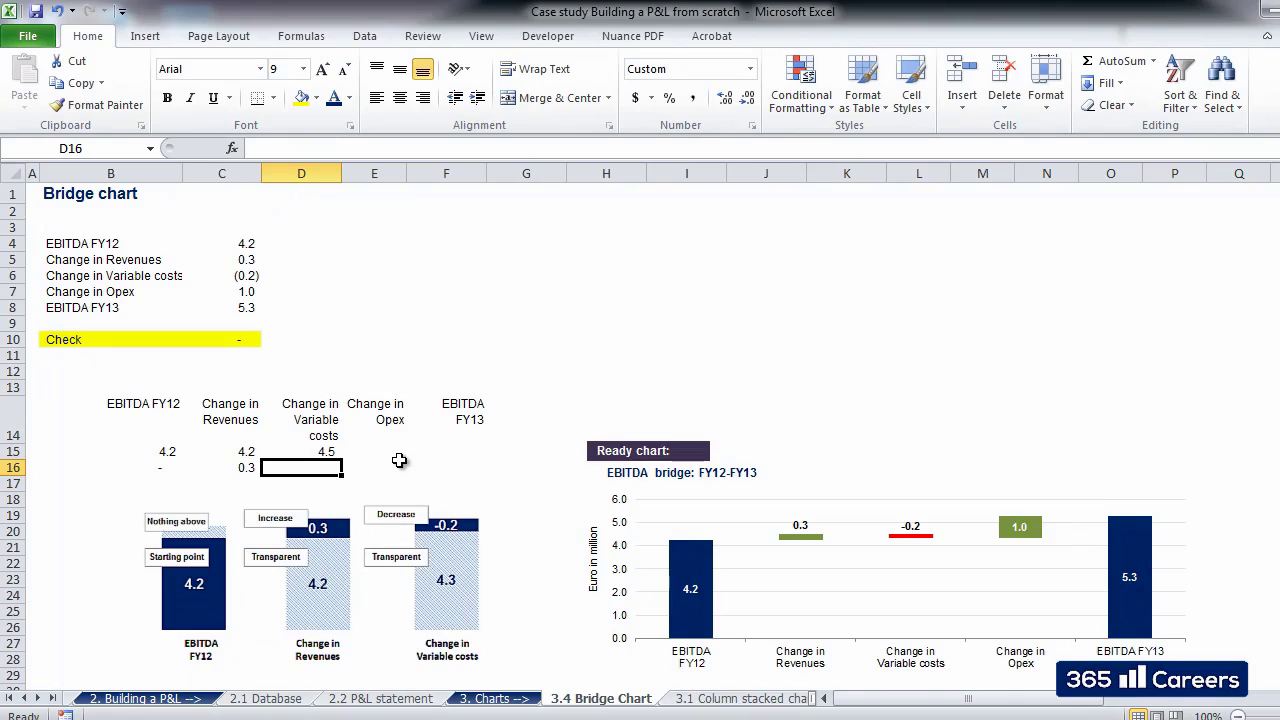
# - Add C6 to the D15 formula for a 4.3 base and compare with the chart's Variable costs bar
pyautogui.click(326, 452)
pyautogui.press('F2')
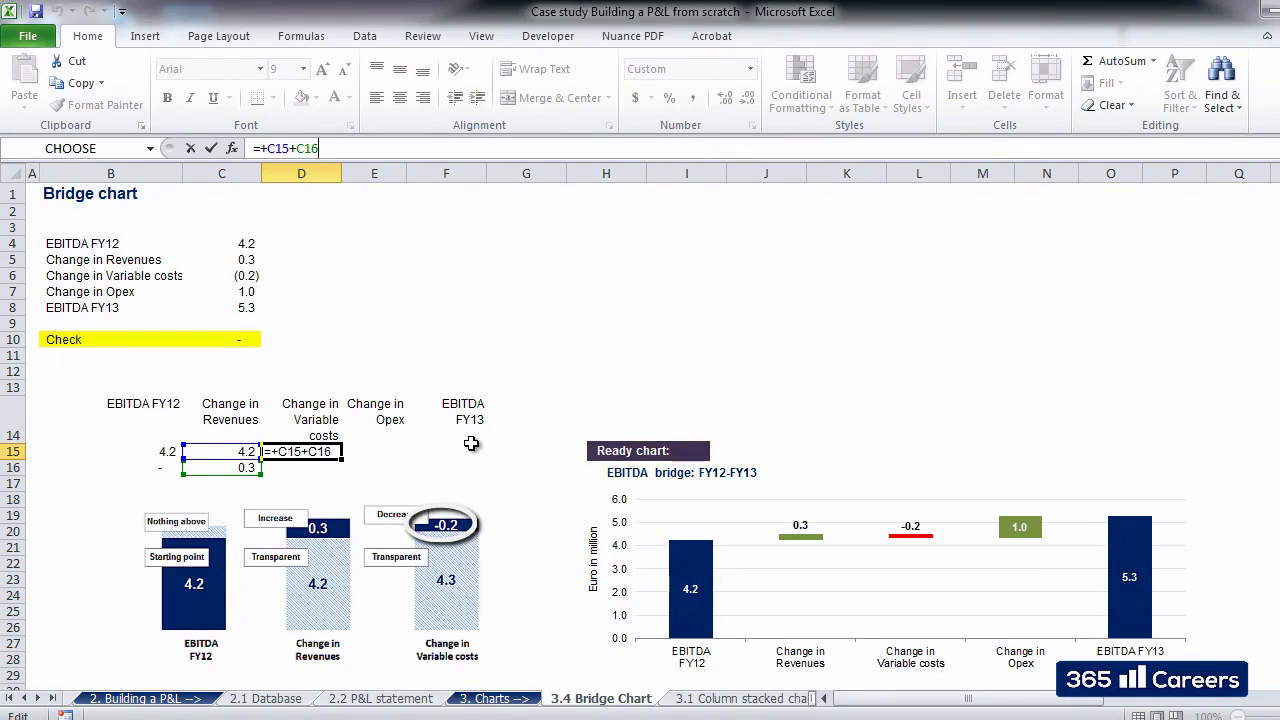
pyautogui.write('+')
pyautogui.click(245, 276)
pyautogui.hotkey('ctrl', 'Return')
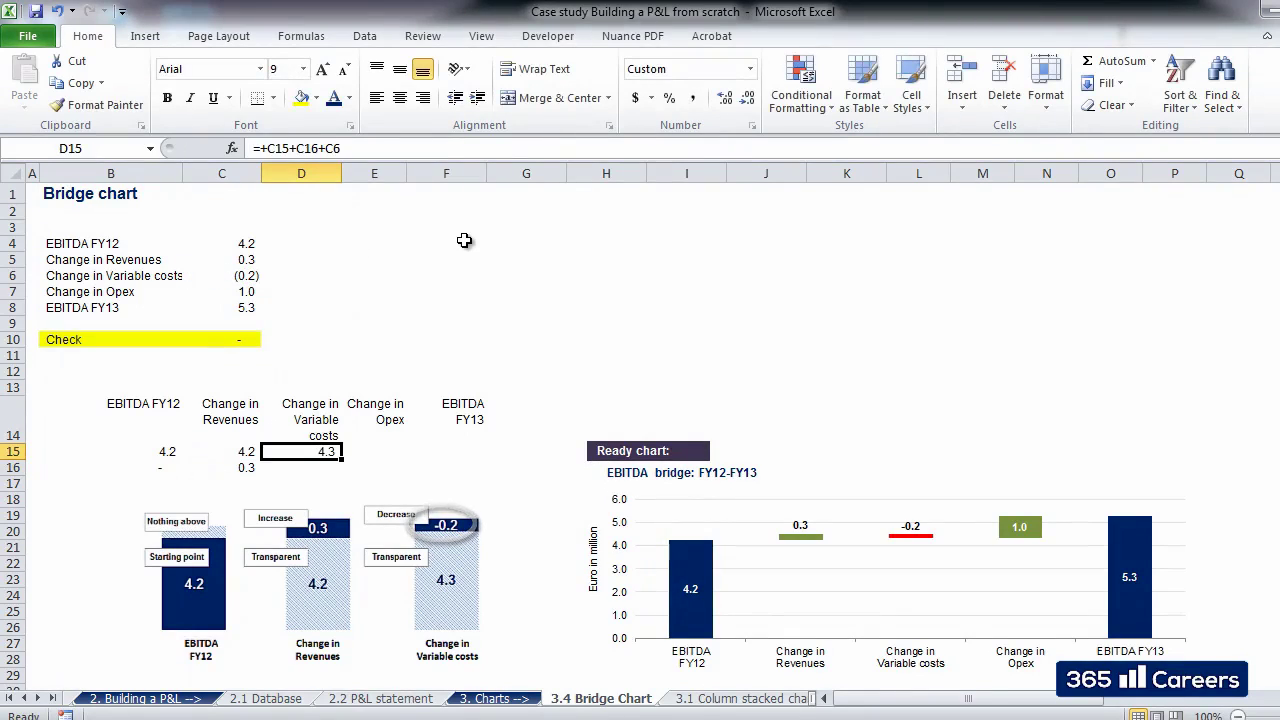
pyautogui.click(901, 567)
pyautogui.click(899, 560)
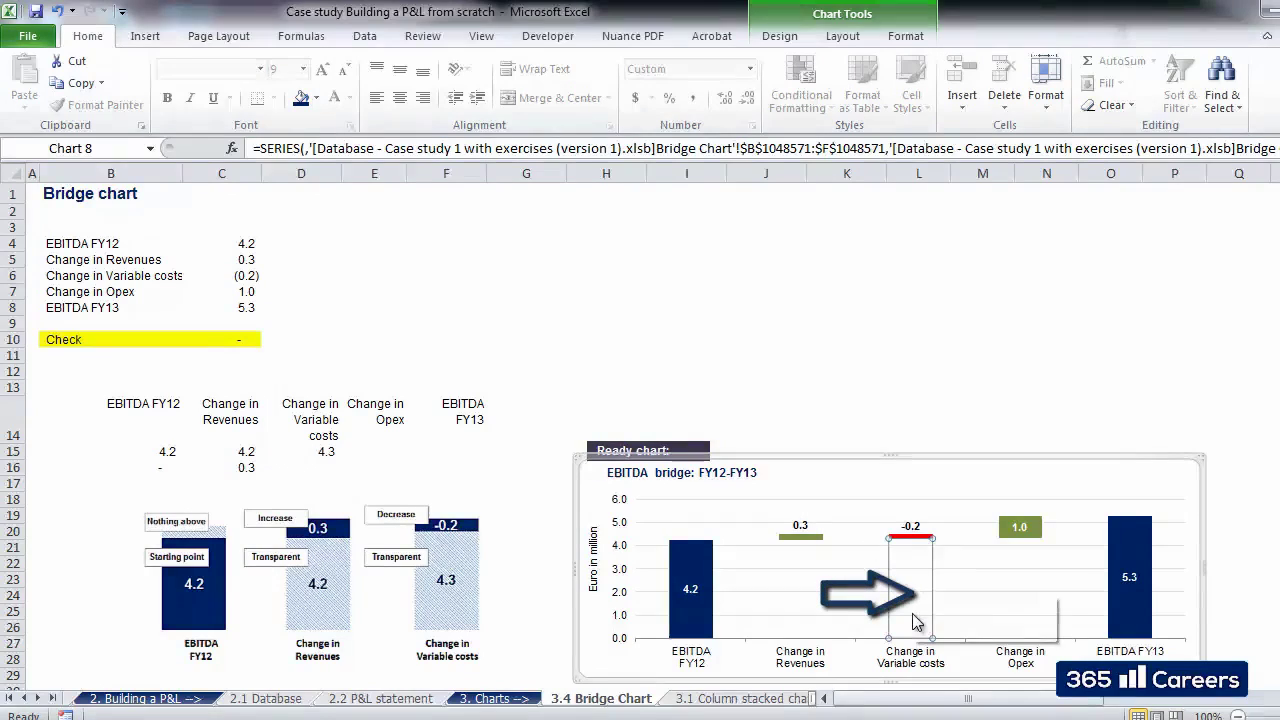
# - Point out the chart's -0.2 Variable costs bar and enter =+C15+C16+C6 in D15
pyautogui.click(909, 537)
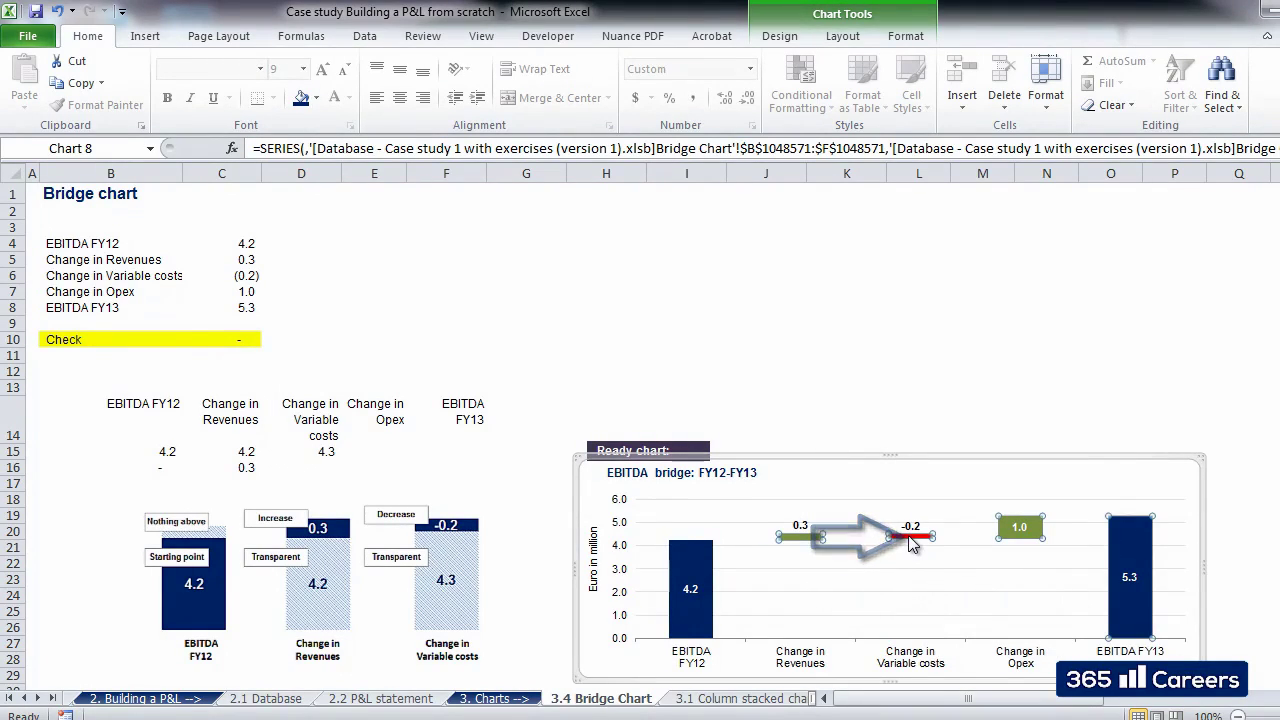
pyautogui.click(909, 538)
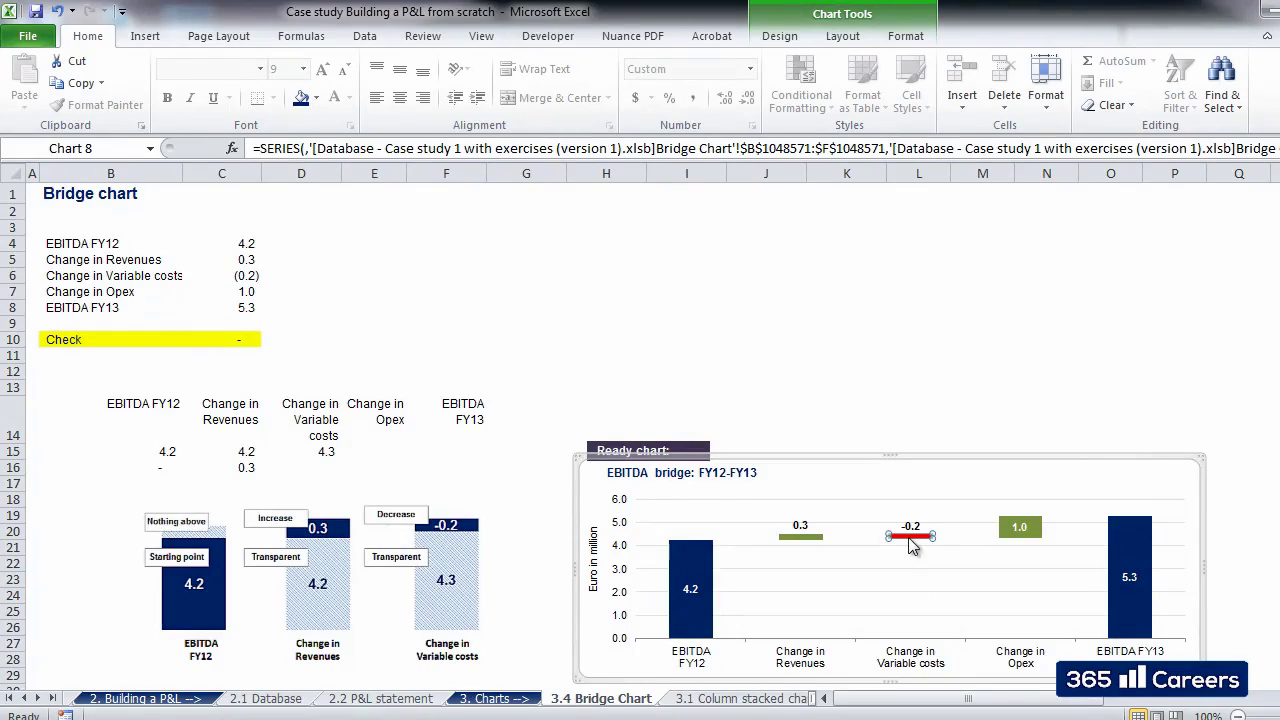
pyautogui.click(326, 467)
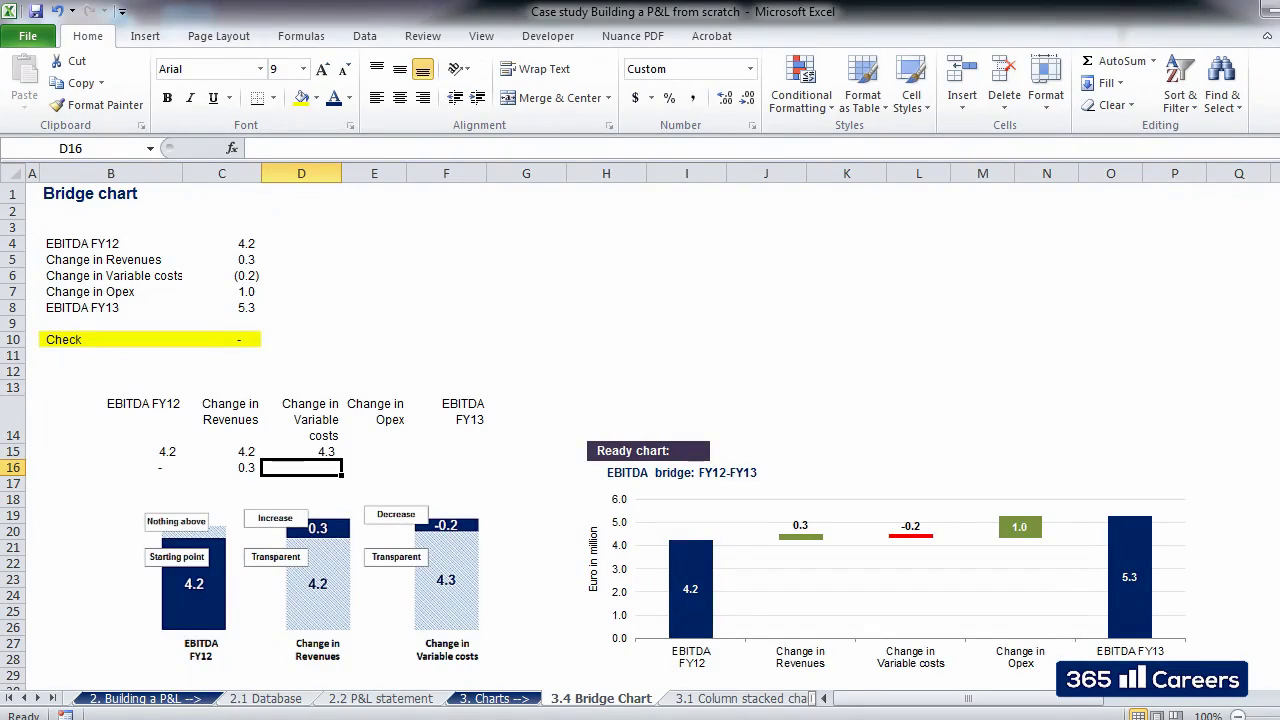
pyautogui.press('Up')
pyautogui.write('=+C15+C16+C6')
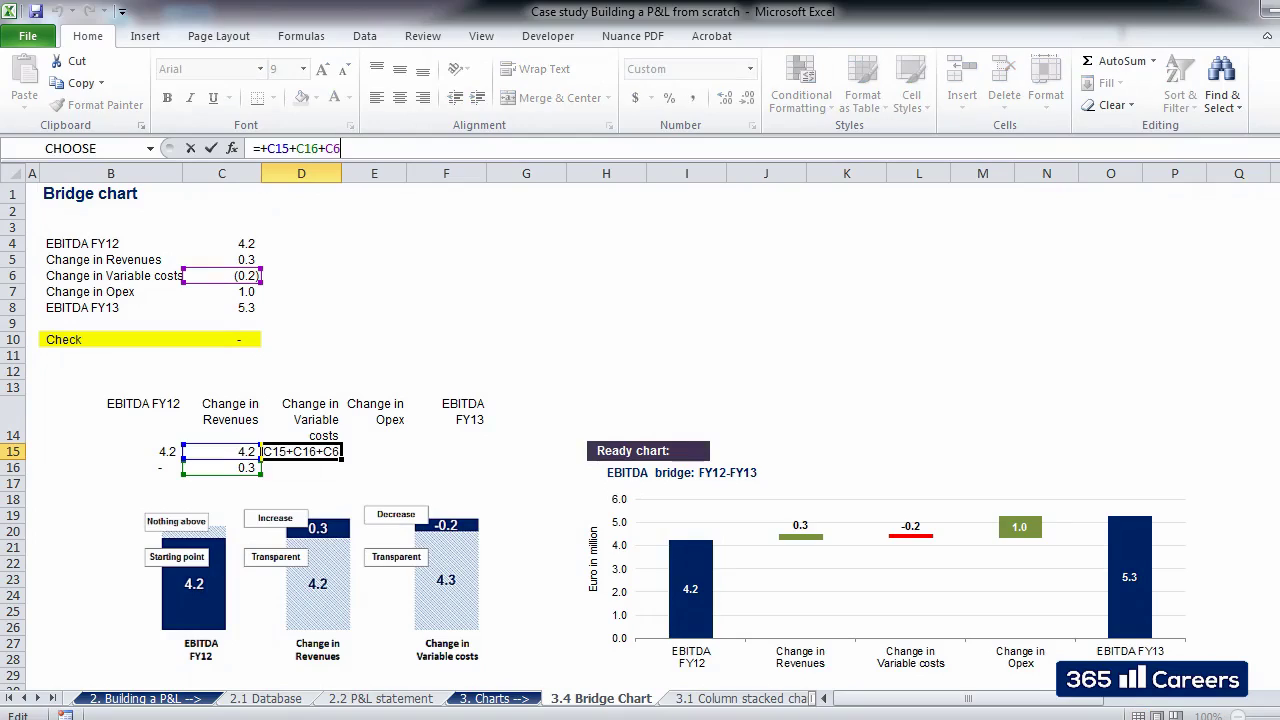
pyautogui.press('Return')
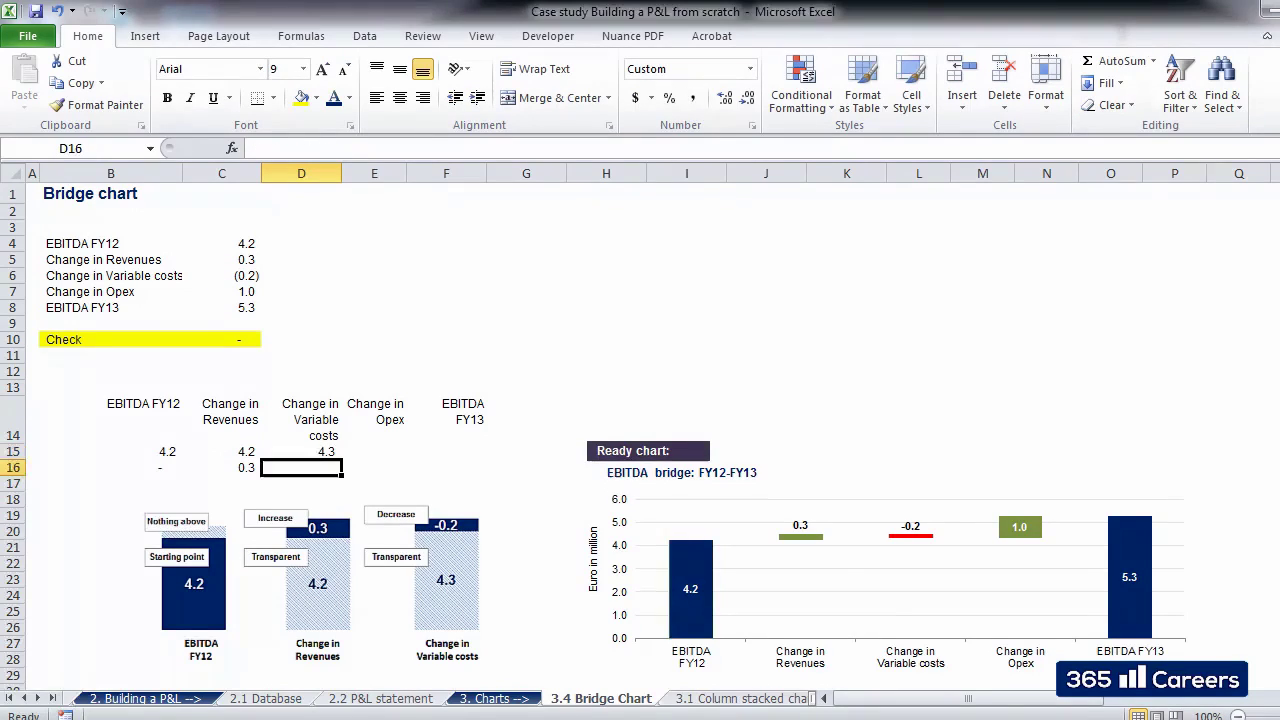
# - Enter =-C6 in D16, giving the 0.2 step, and compare with the chart
pyautogui.write('-')
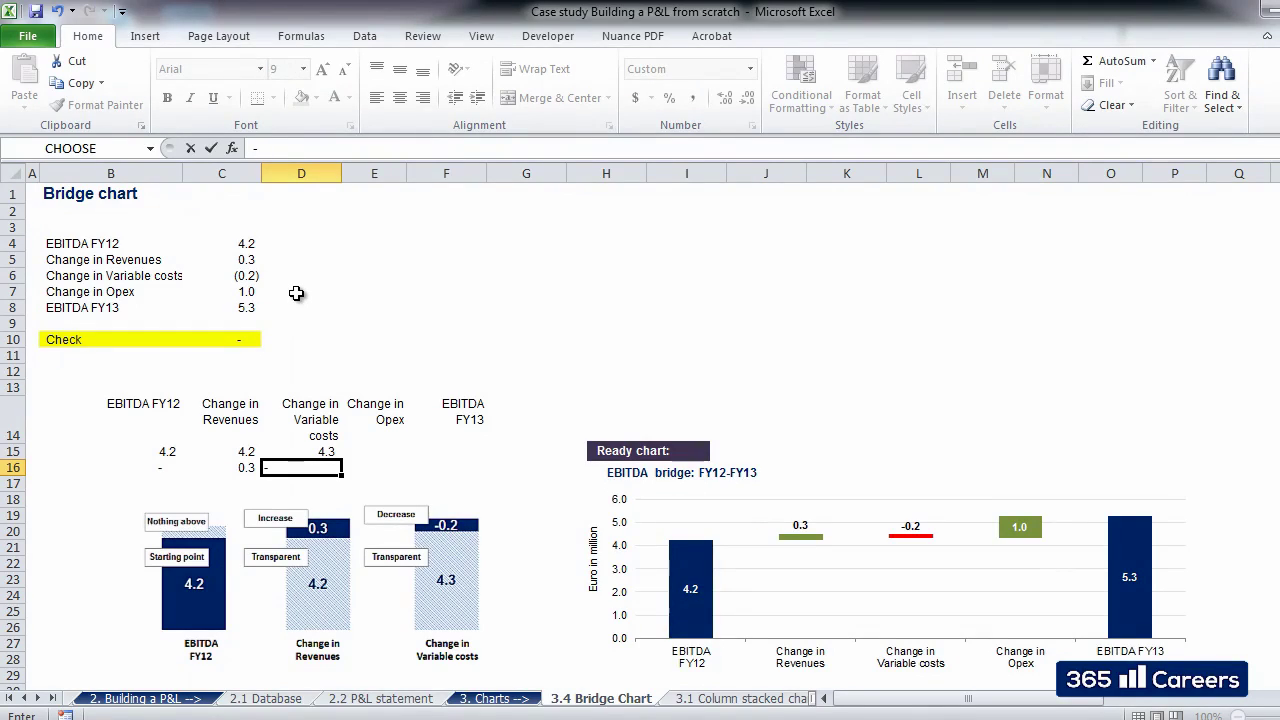
pyautogui.click(247, 276)
pyautogui.press('Return')
pyautogui.press('Up')
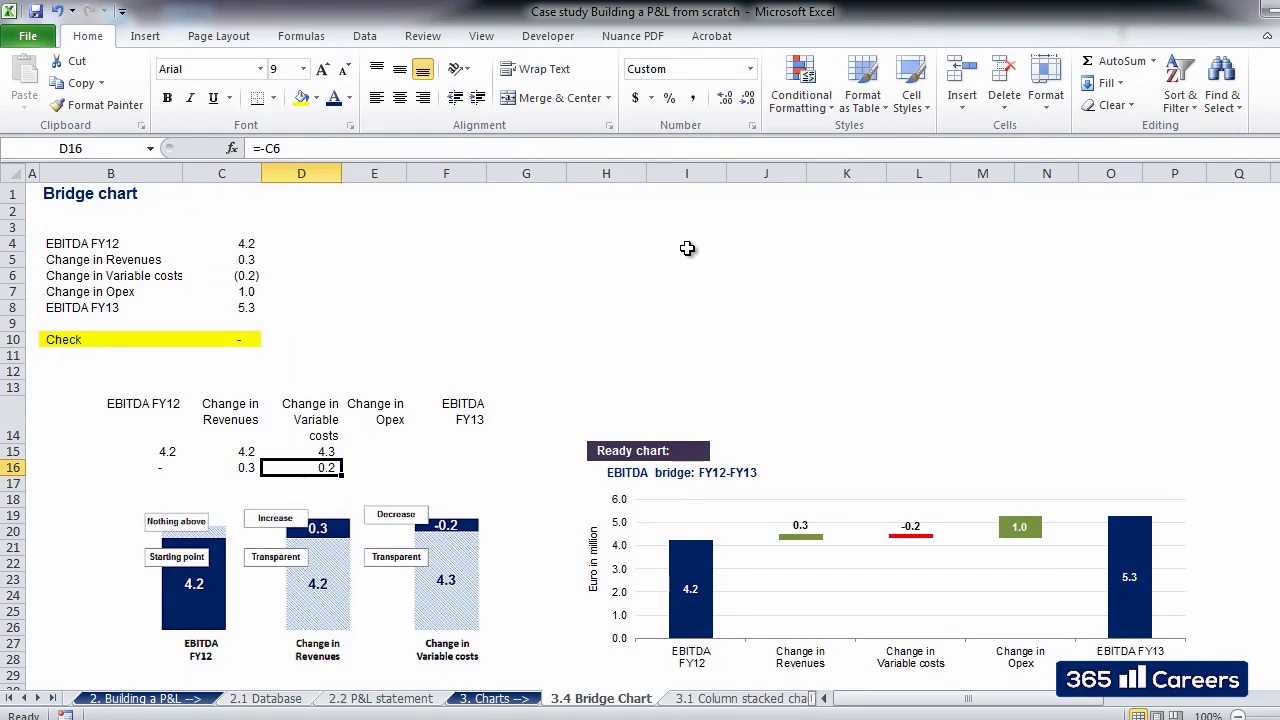
pyautogui.click(897, 545)
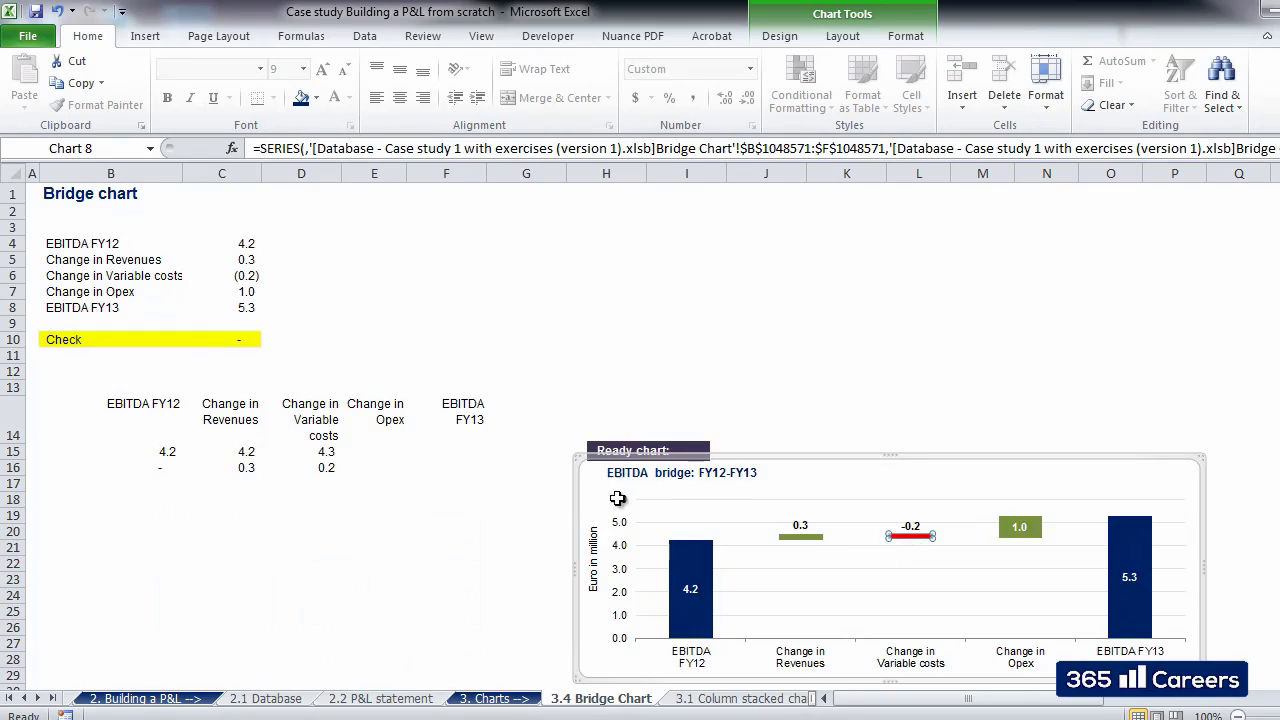
pyautogui.click(402, 455)
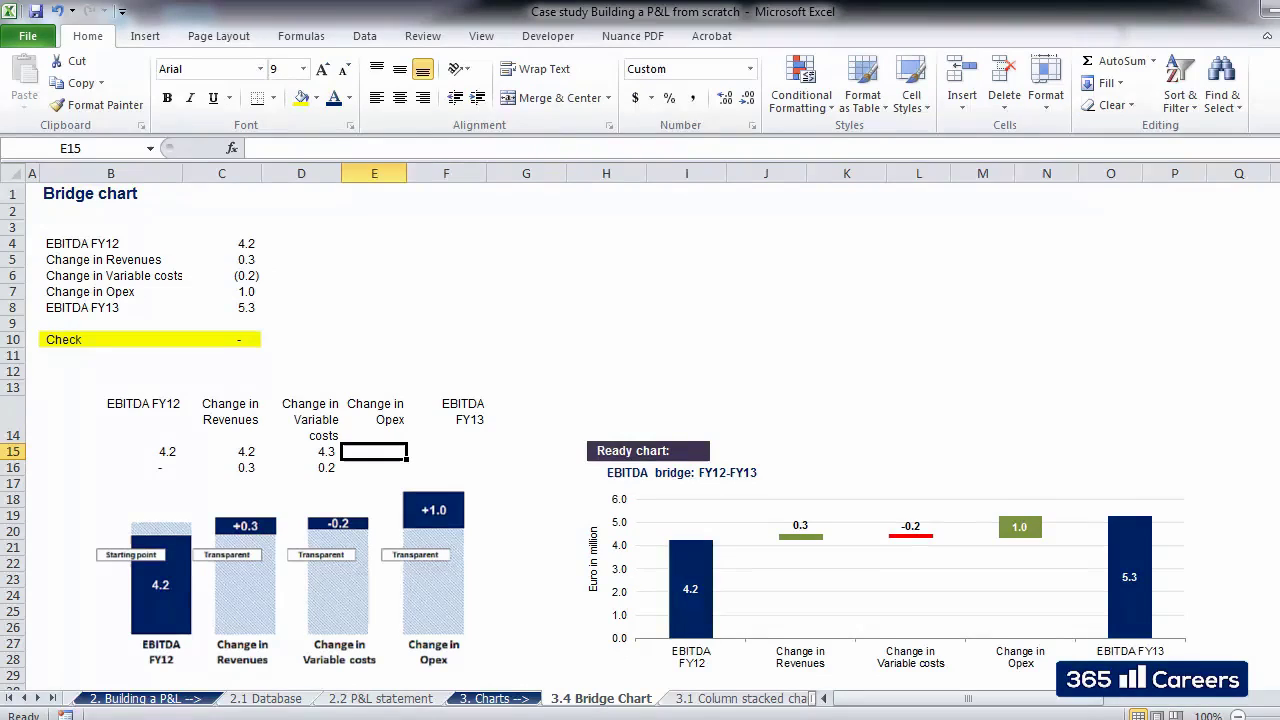
# - Enter =+D15 in E15 and =+C7 in E16, giving Change in Opex a 4.3 base and 1.0 step
pyautogui.write('+')
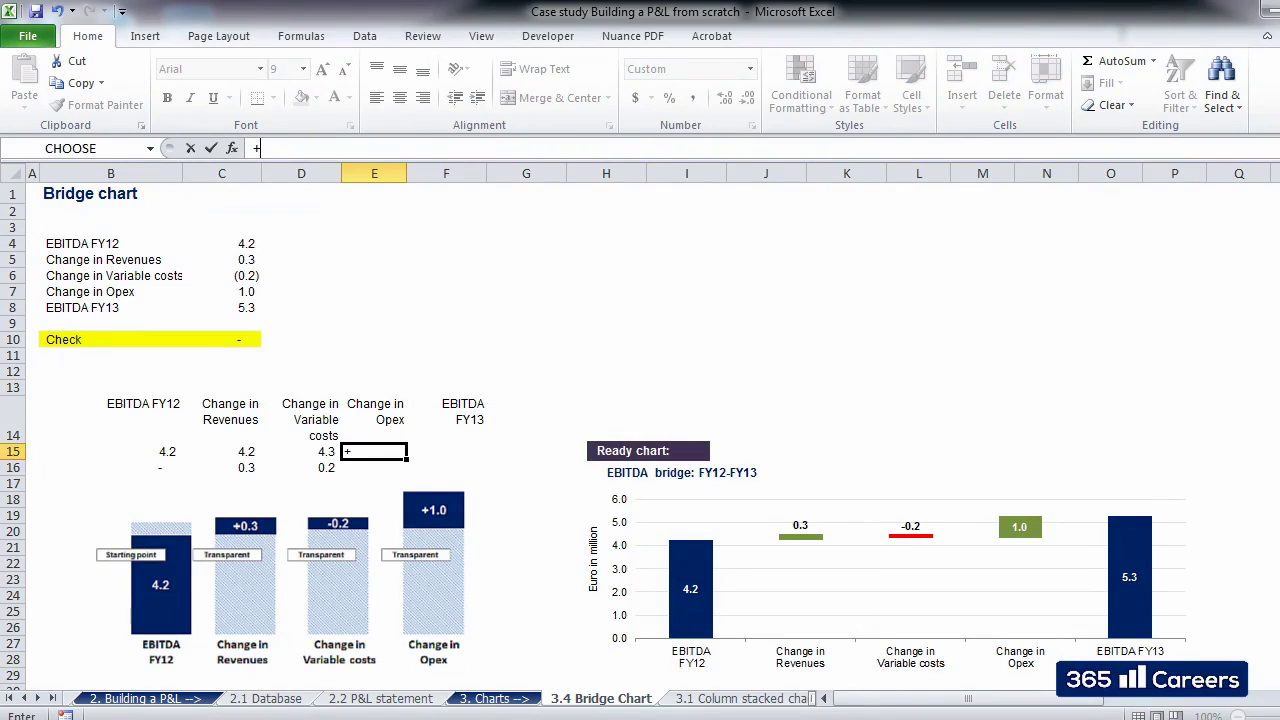
pyautogui.press('Left')
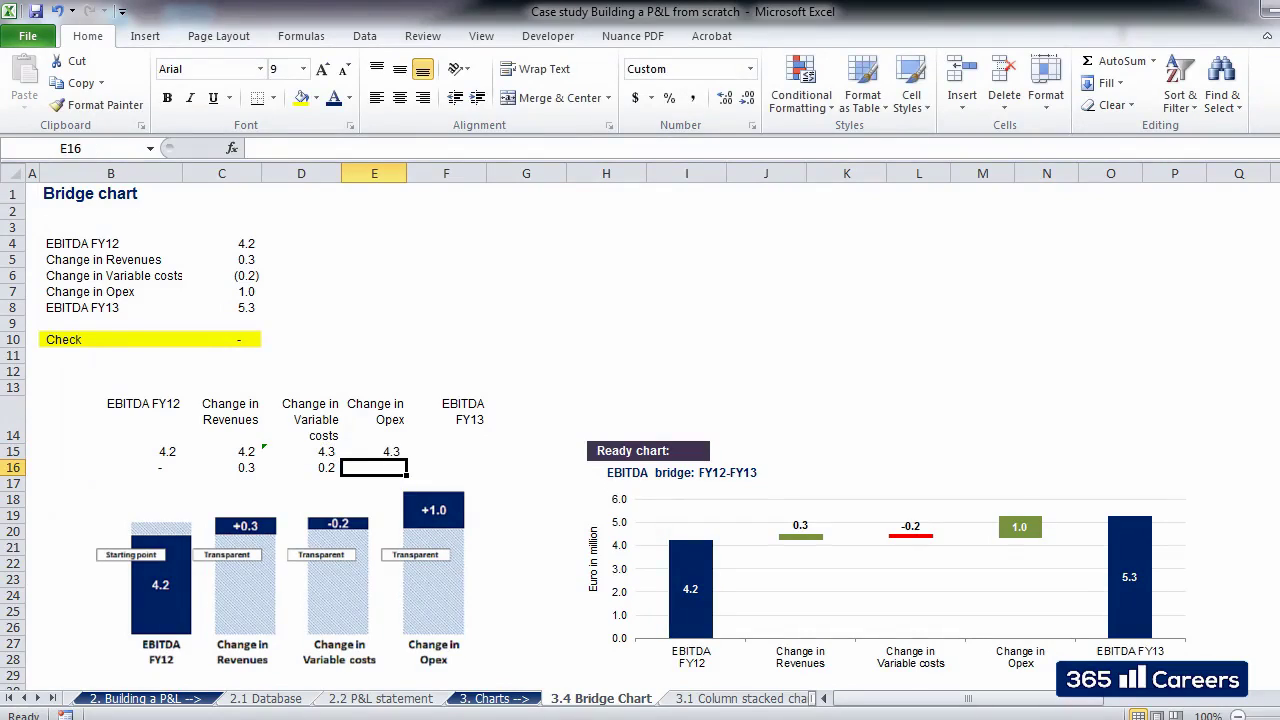
pyautogui.write('+')
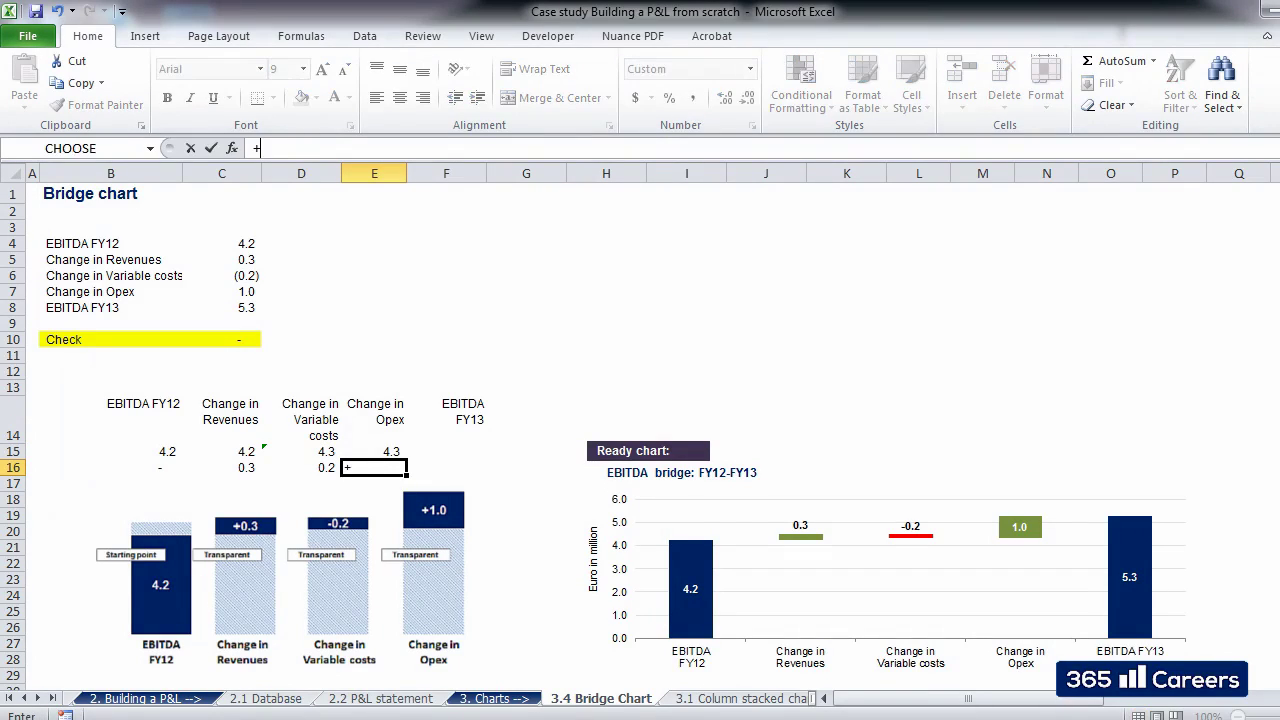
pyautogui.click(242, 295)
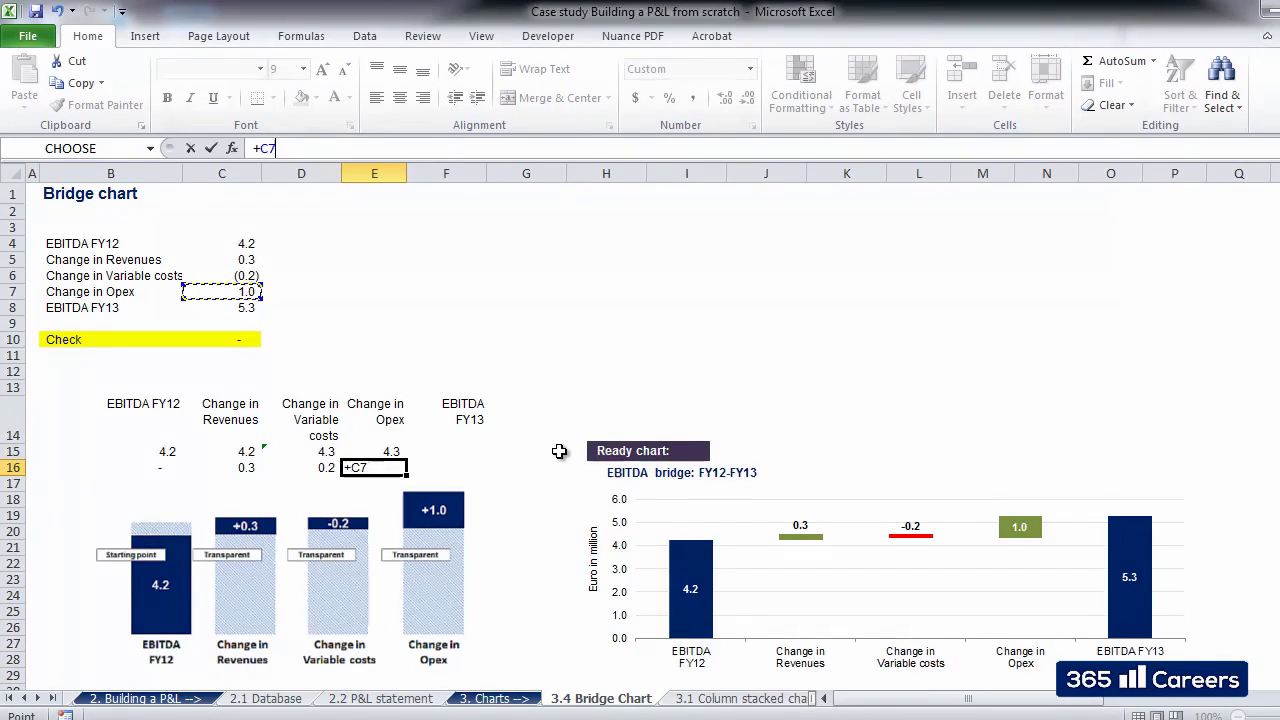
pyautogui.press('Return')
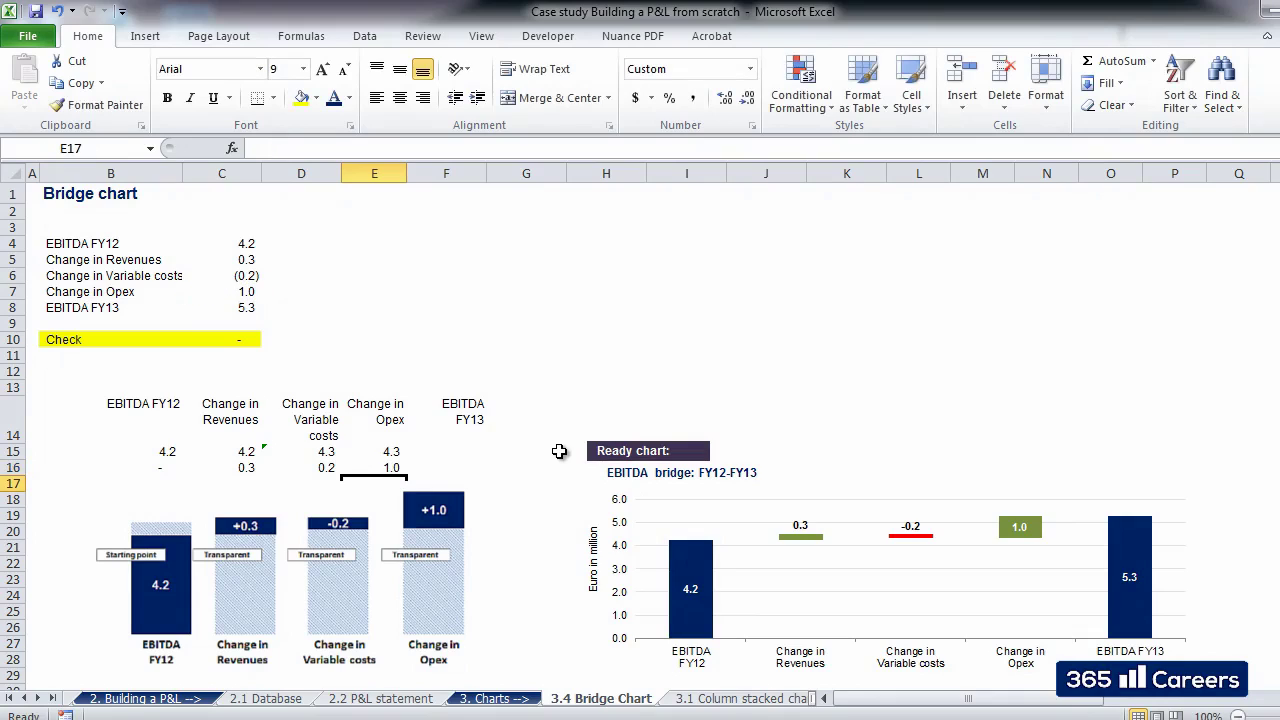
pyautogui.press('Up')
pyautogui.press('Up')
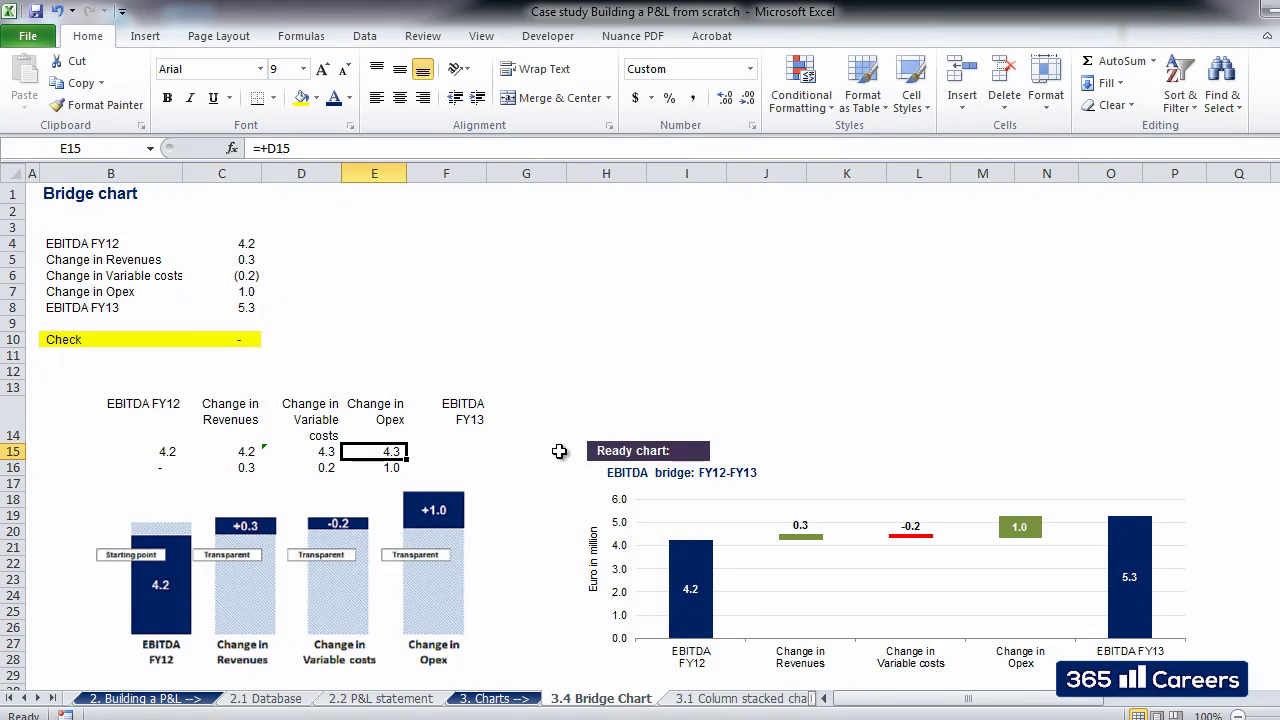
# - Enter =+E15+E16 in F15 so EBITDA FY13 shows 5.3, then begin selecting the helper table
pyautogui.press('Right')
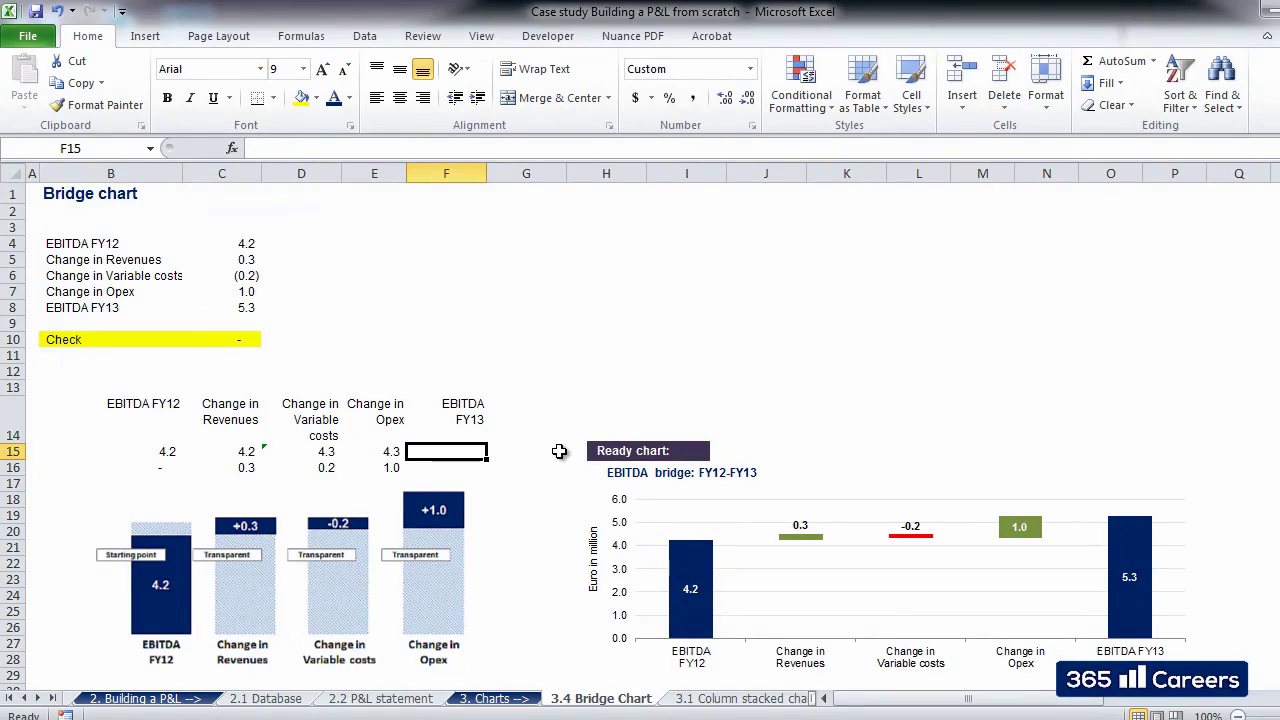
pyautogui.write('+')
pyautogui.press('Left')
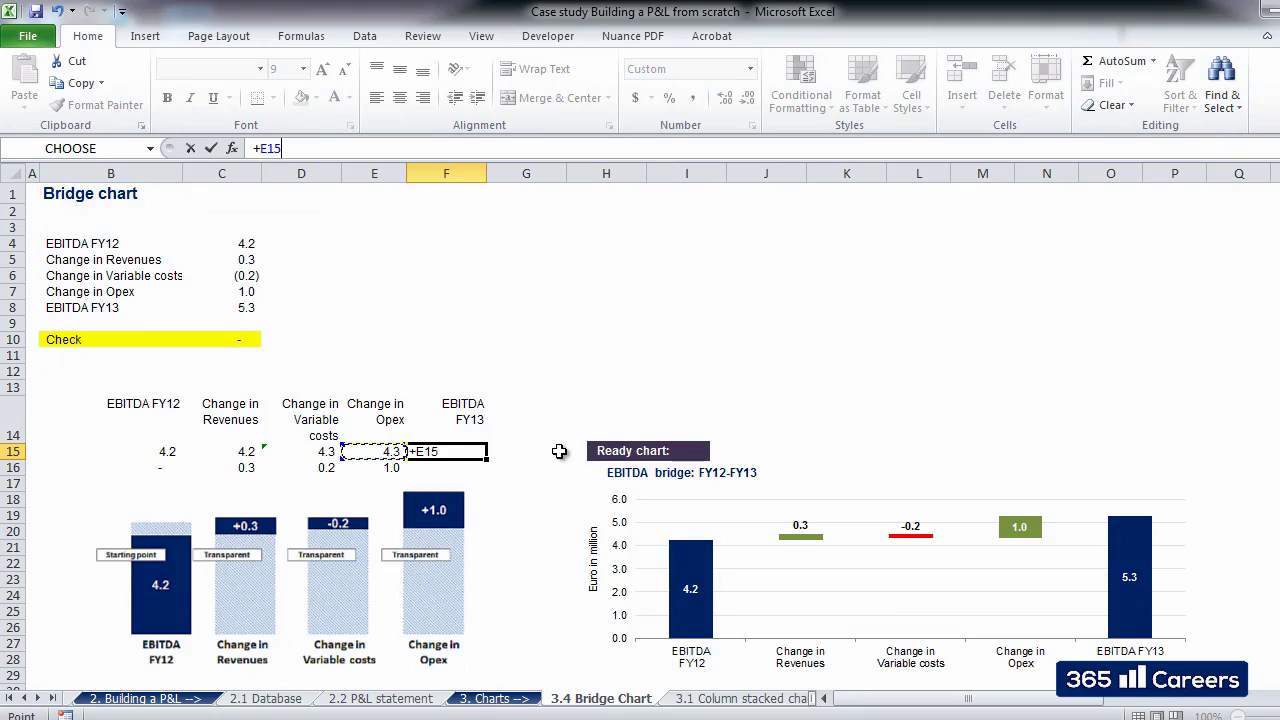
pyautogui.write('+')
pyautogui.press('Left')
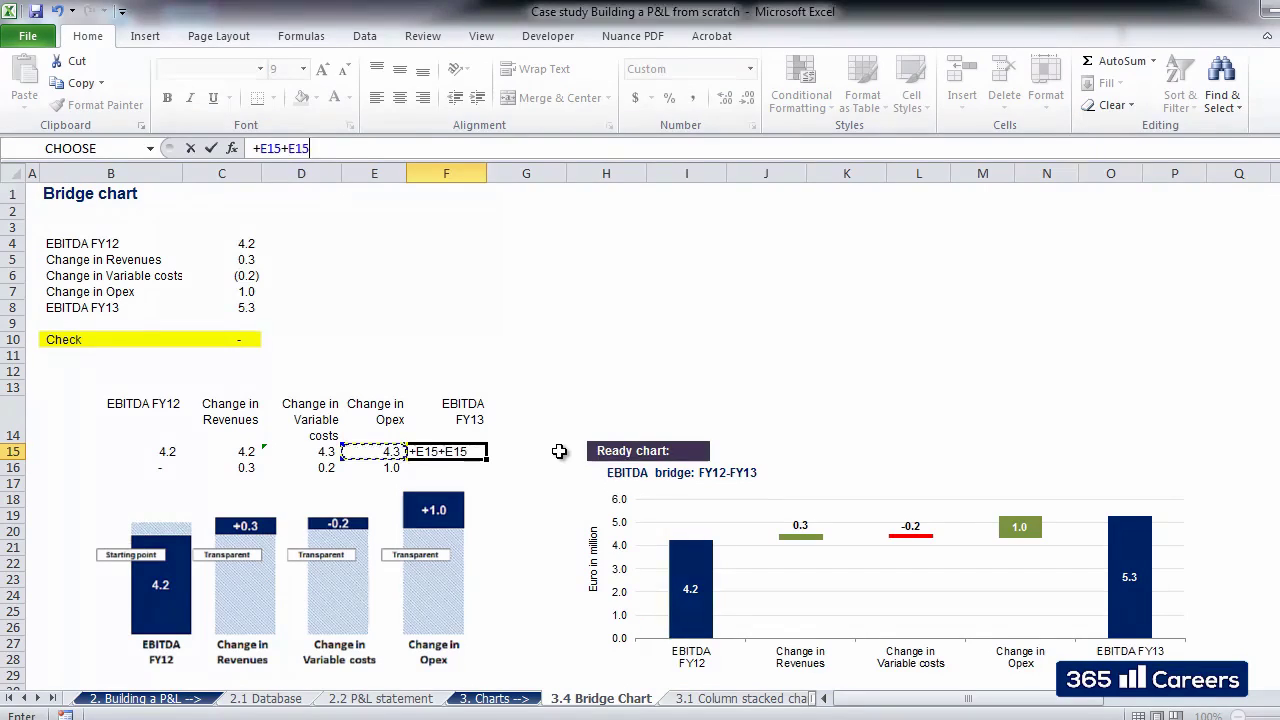
pyautogui.press('Down')
pyautogui.press('Return')
pyautogui.press('Up')
pyautogui.press('Left')
pyautogui.press('Left')
pyautogui.press('Left')
pyautogui.press('Left')
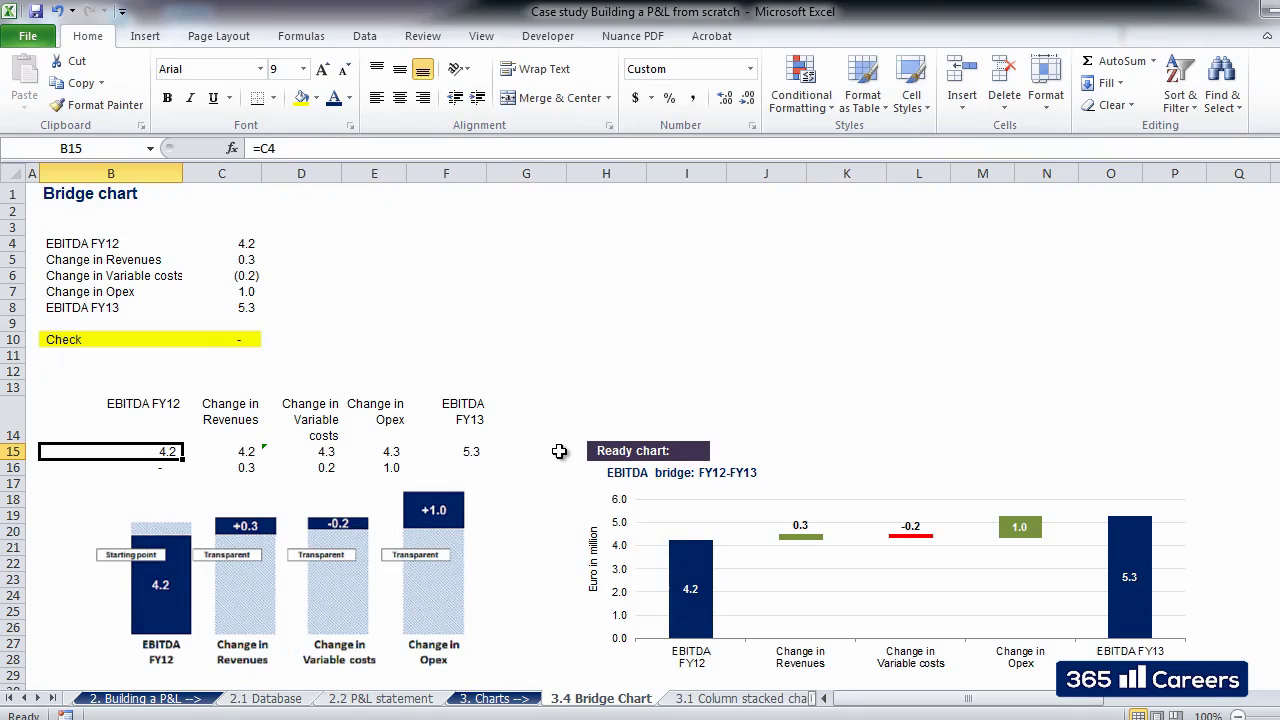
pyautogui.hotkey('shift', 'Right')
pyautogui.hotkey('shift', 'Right')
pyautogui.hotkey('shift', 'Right')
pyautogui.hotkey('shift', 'Right')
# - Insert a stacked column chart from B15:F16, shrink it and move it above the ready chart
pyautogui.hotkey('shift', 'Down')
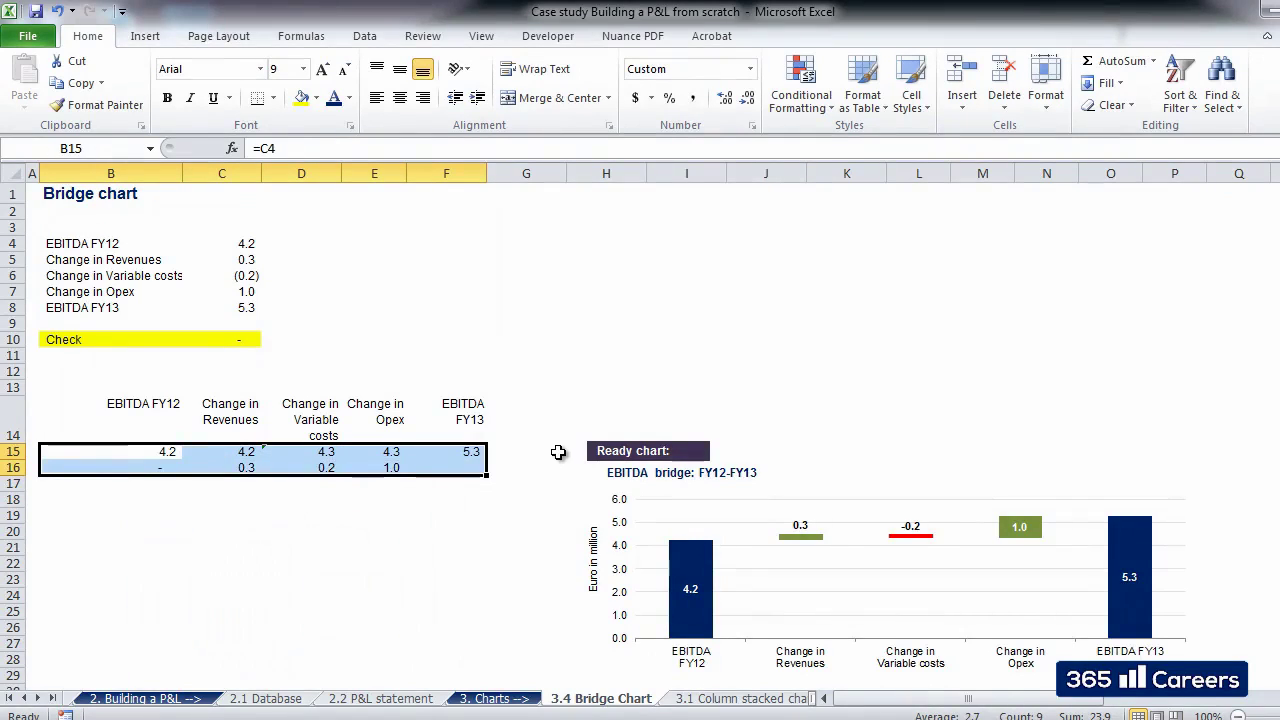
pyautogui.click(145, 36)
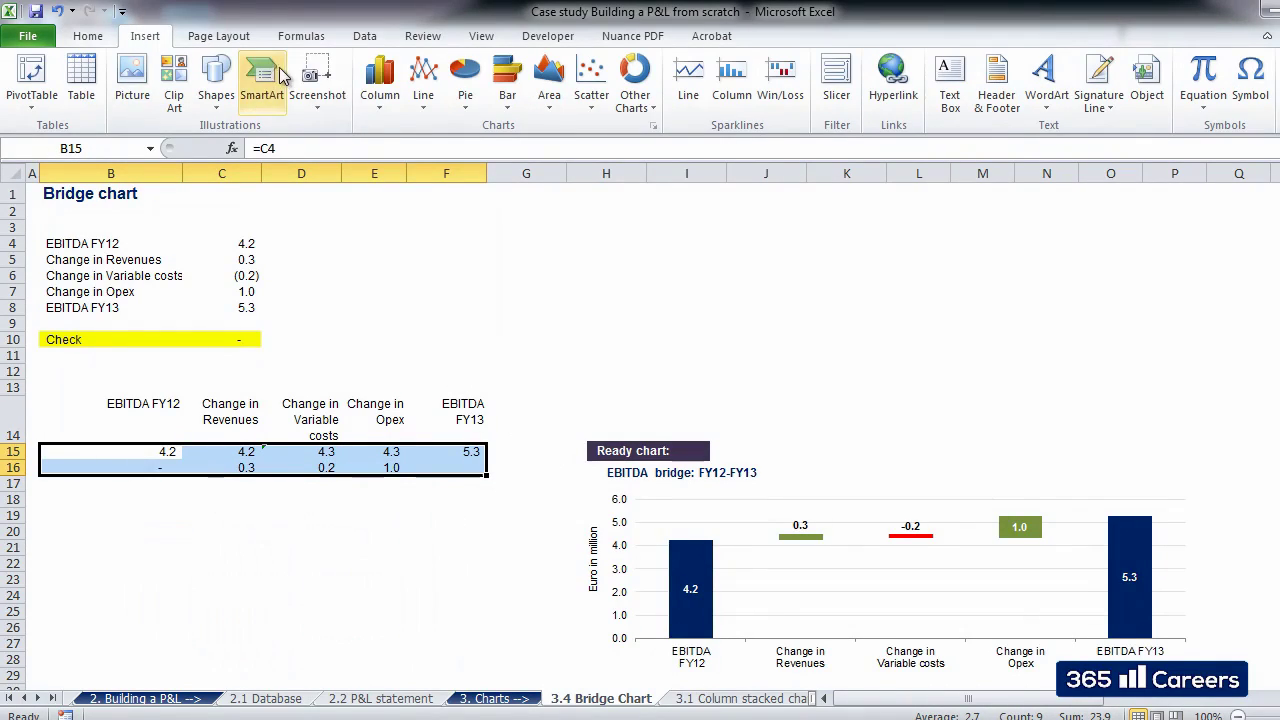
pyautogui.click(381, 105)
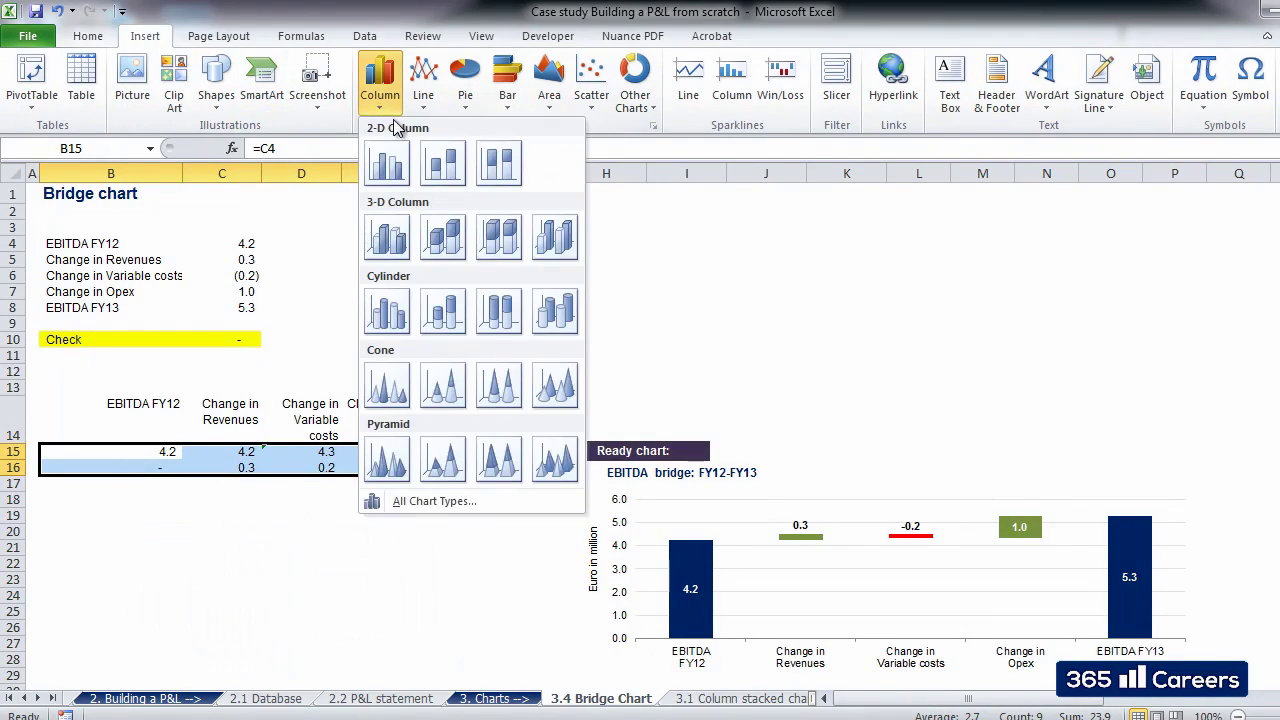
pyautogui.click(458, 172)
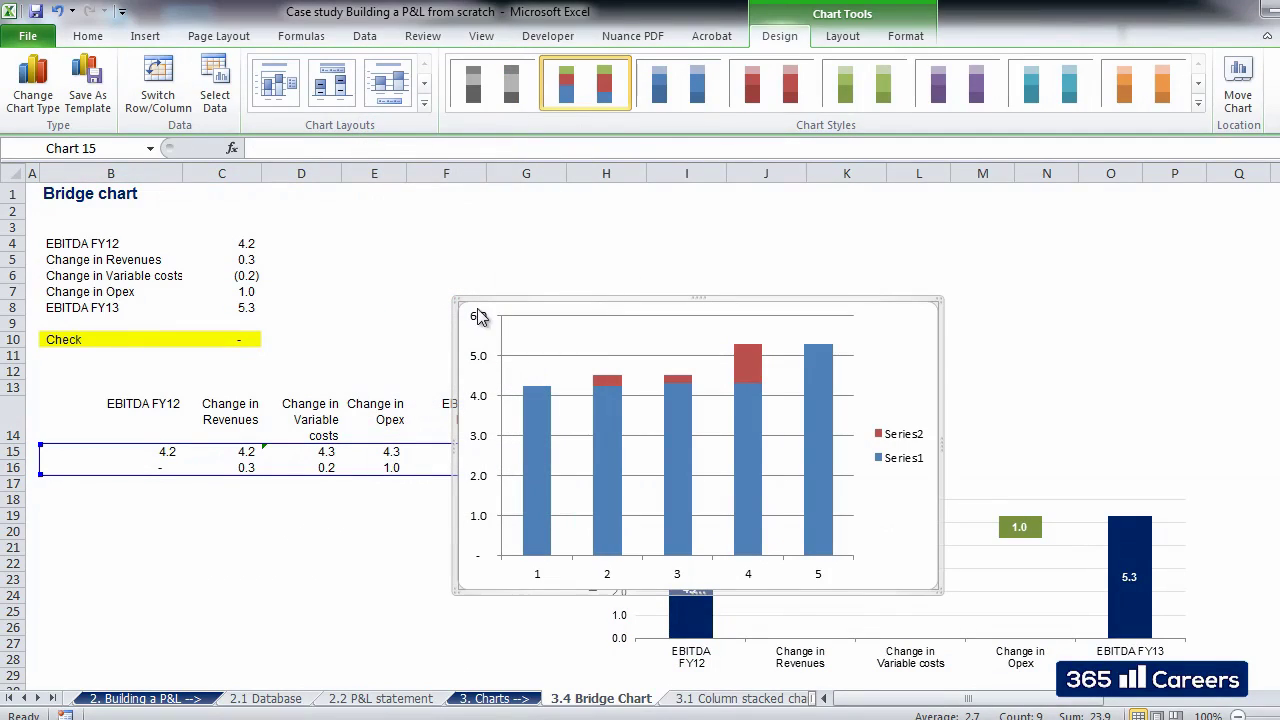
pyautogui.moveTo(457, 299); pyautogui.dragTo(616, 192)
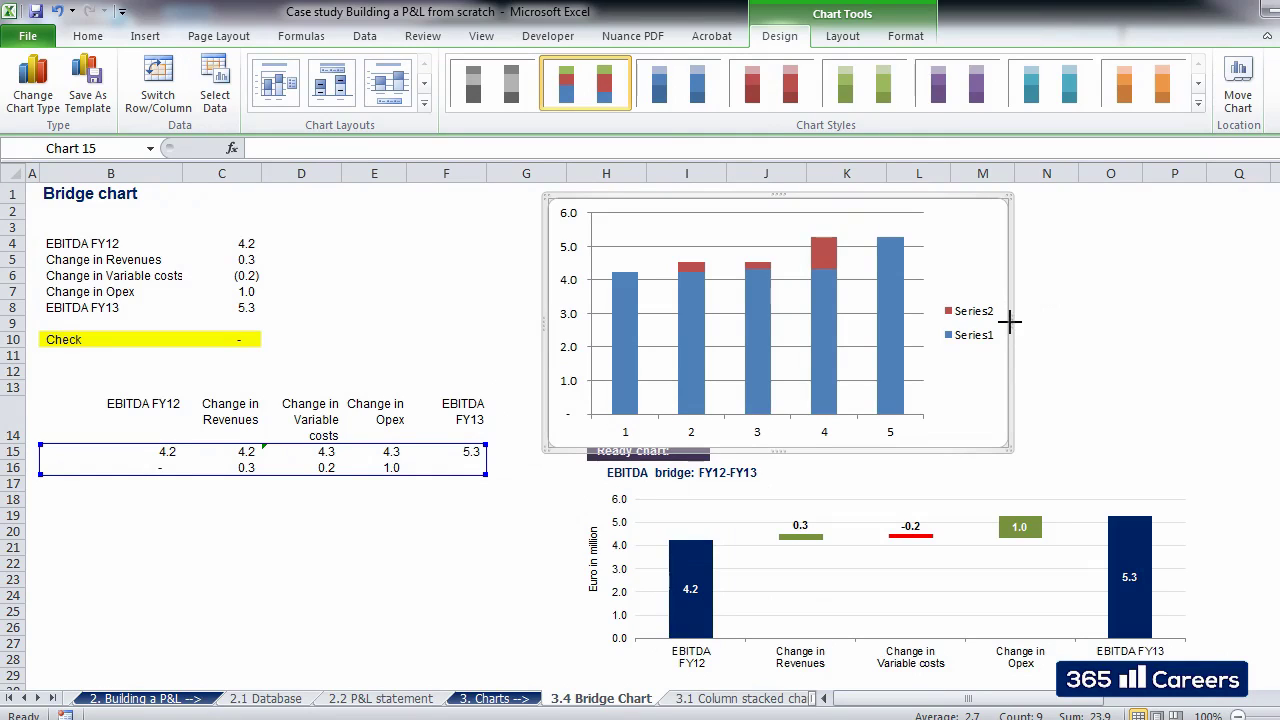
pyautogui.moveTo(854, 196); pyautogui.dragTo(917, 190)
# - Set the blue Series1 base bars in columns 2, 3 and 4 to No Fill
pyautogui.click(577, 280)
pyautogui.click(780, 327)
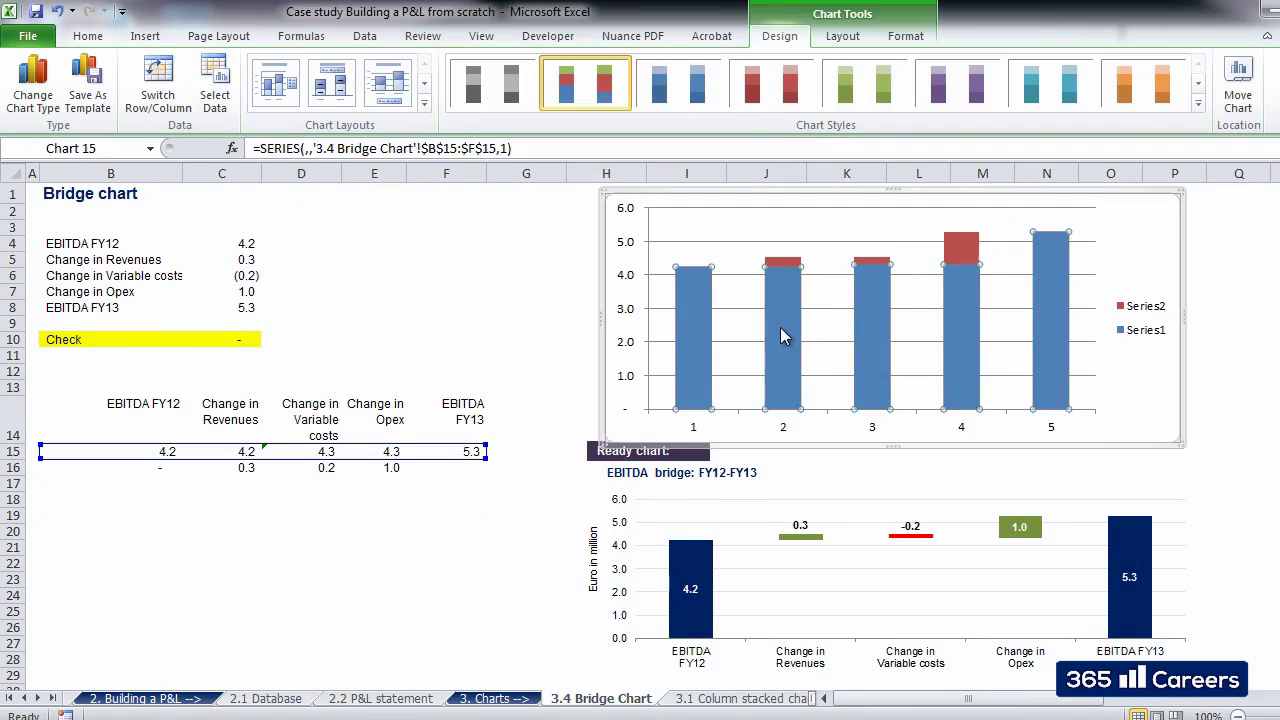
pyautogui.click(780, 324)
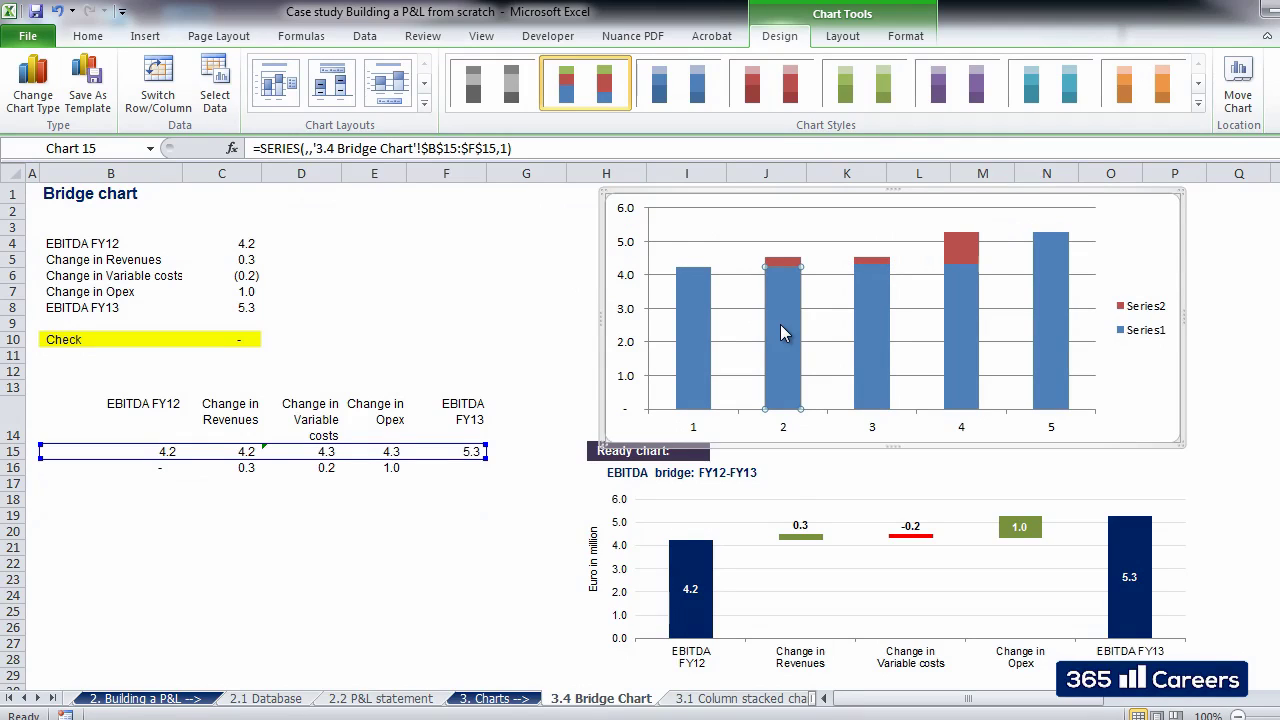
pyautogui.rightClick(780, 324)
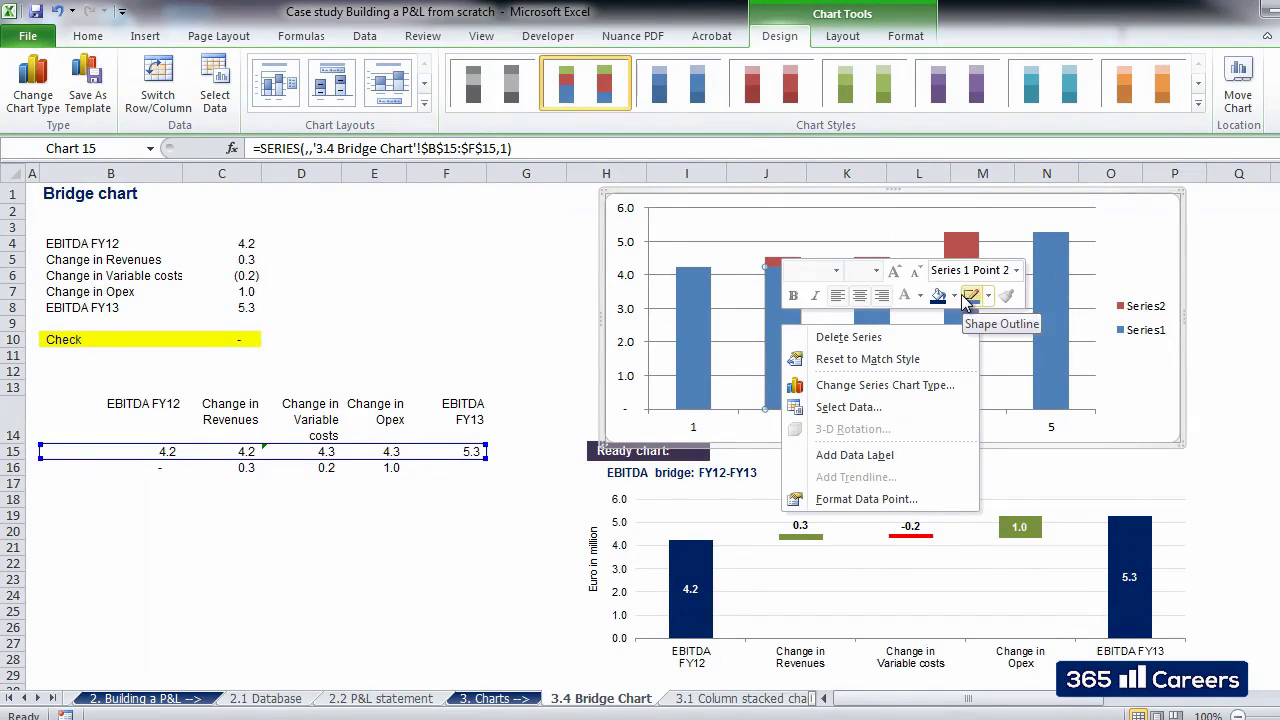
pyautogui.click(955, 296)
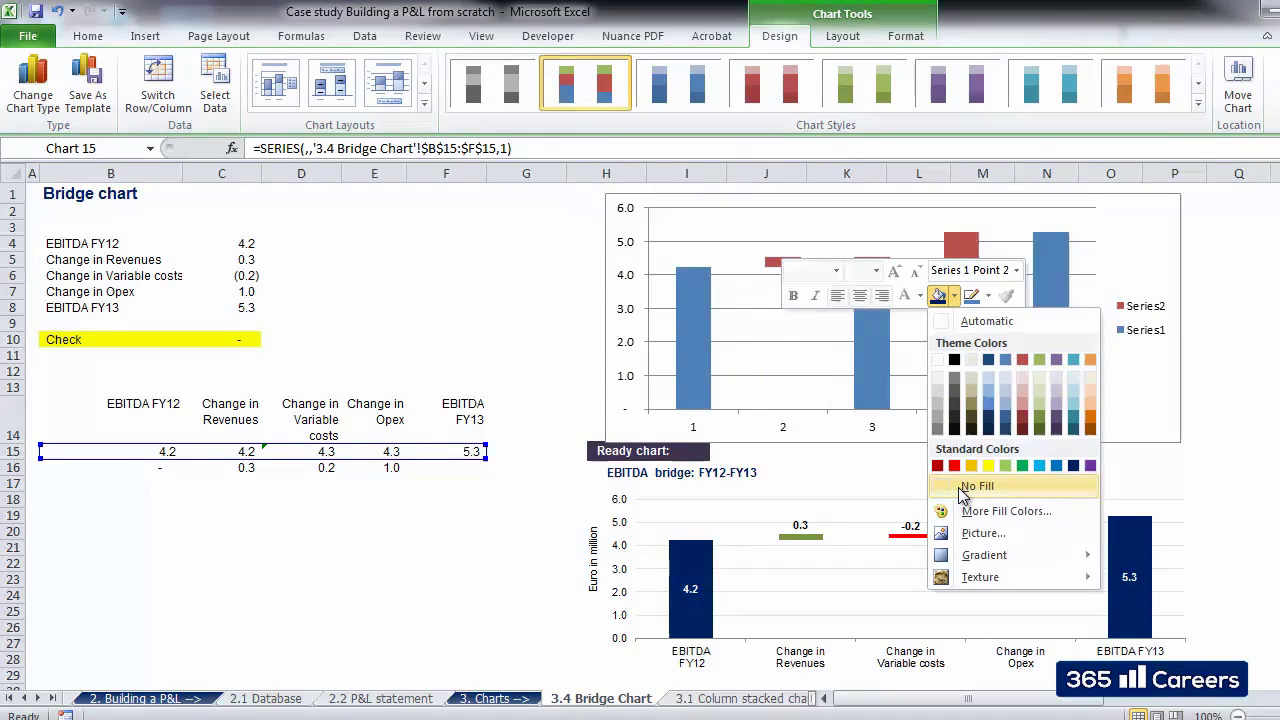
pyautogui.click(968, 486)
pyautogui.click(877, 370)
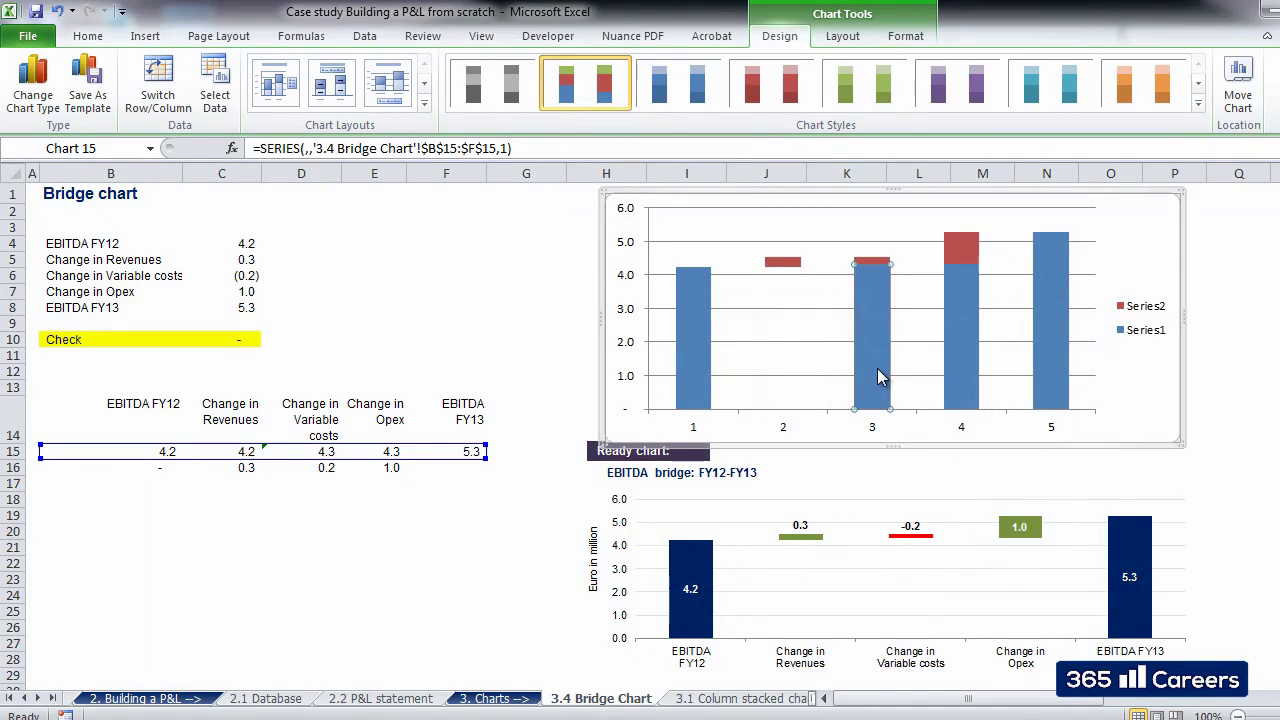
pyautogui.press('F4')
pyautogui.click(955, 352)
pyautogui.press('F4')
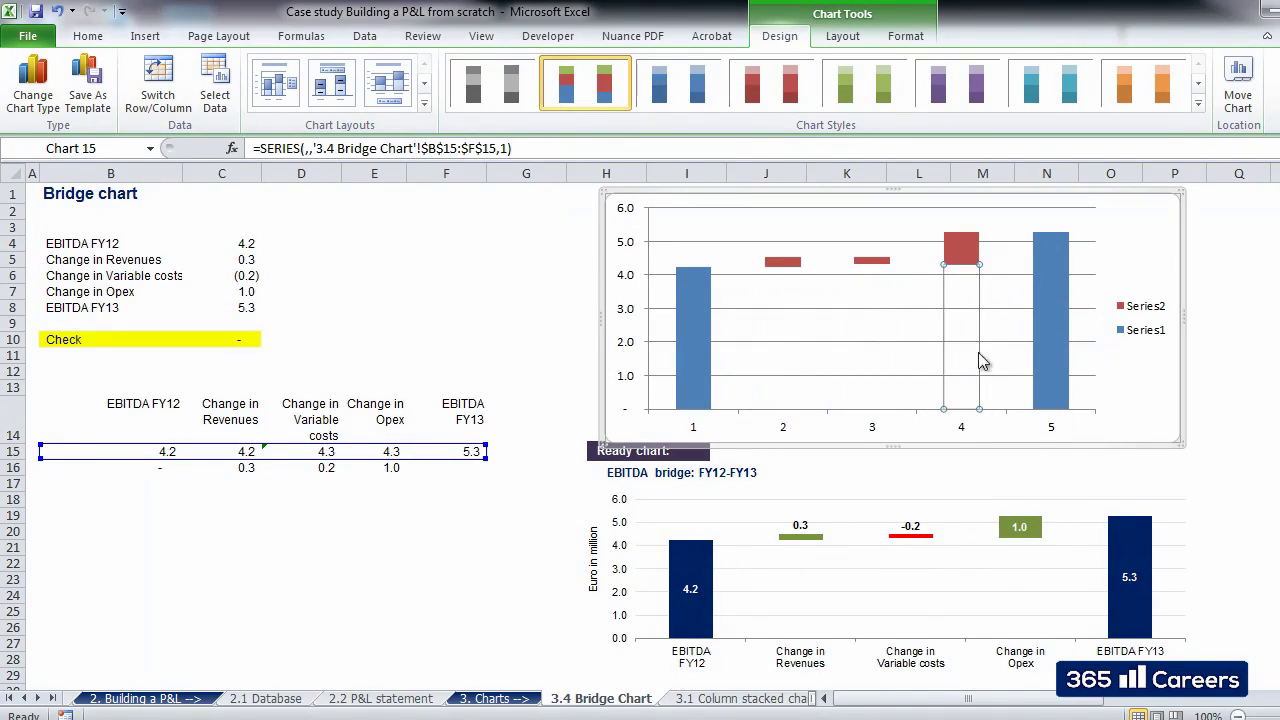
pyautogui.click(1231, 451)
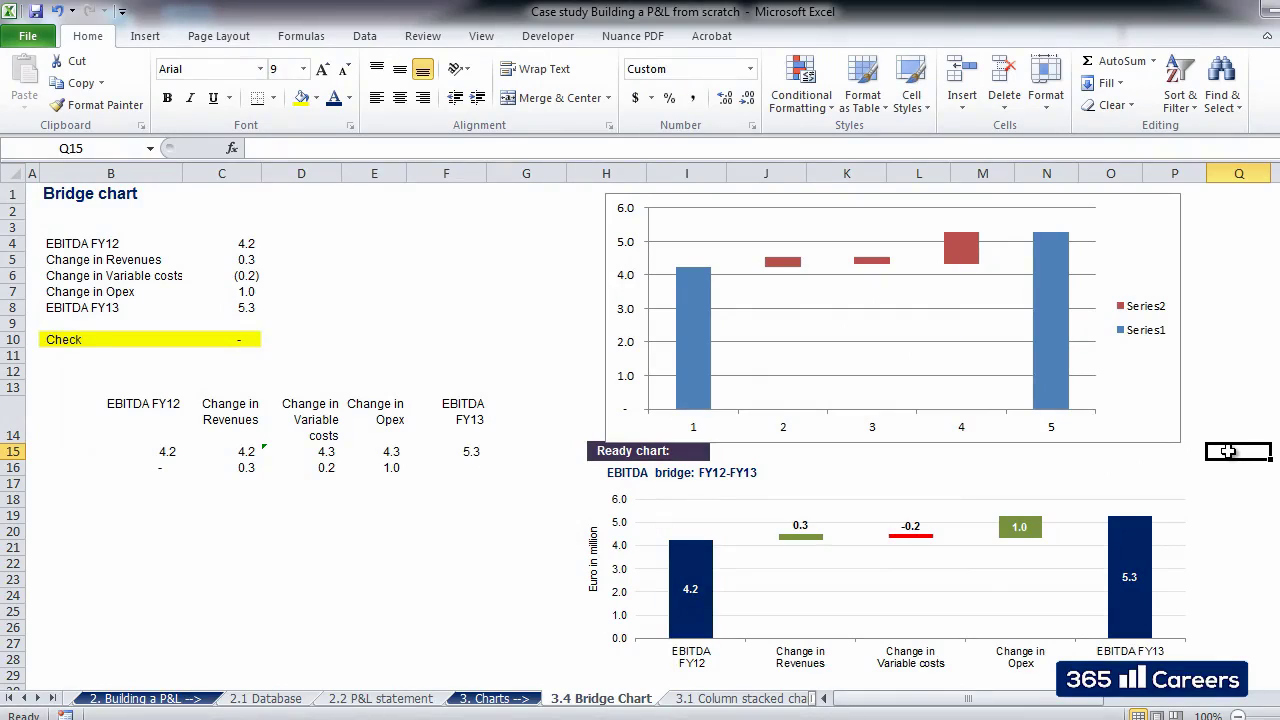
pyautogui.click(783, 264)
pyautogui.click(785, 266)
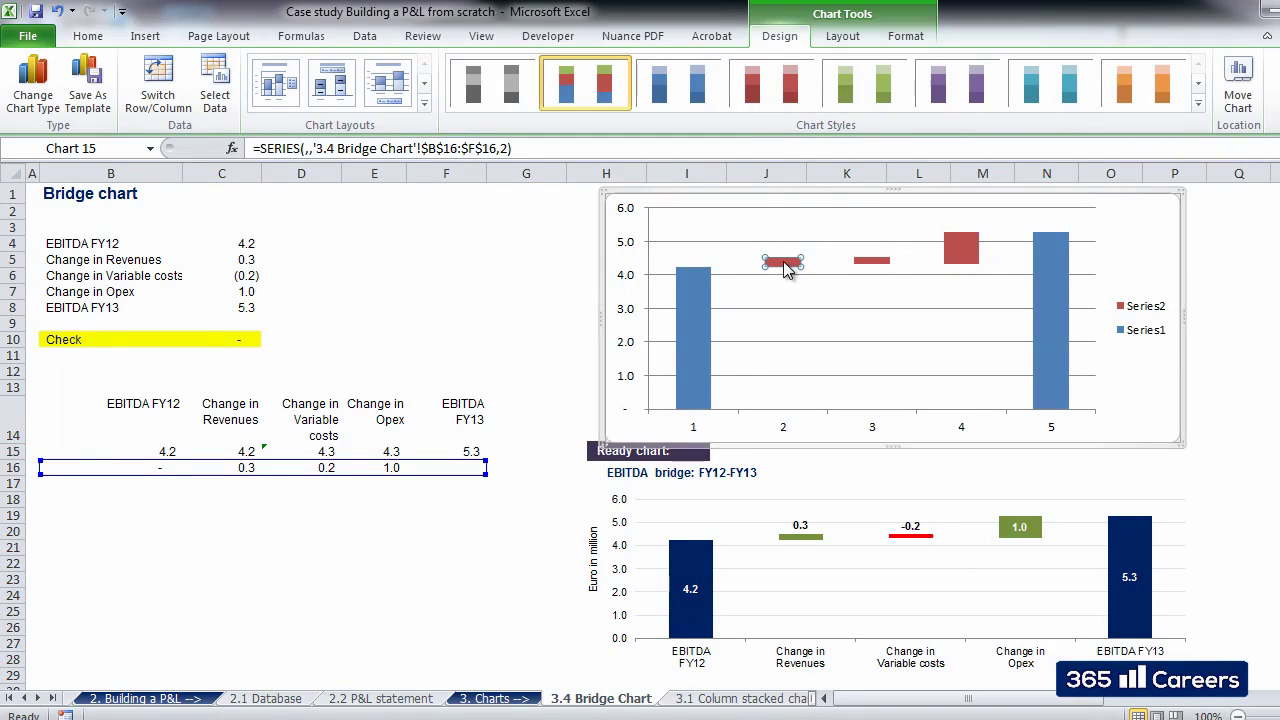
# - Fill the column 2 and column 4 change pieces olive green
pyautogui.rightClick(785, 266)
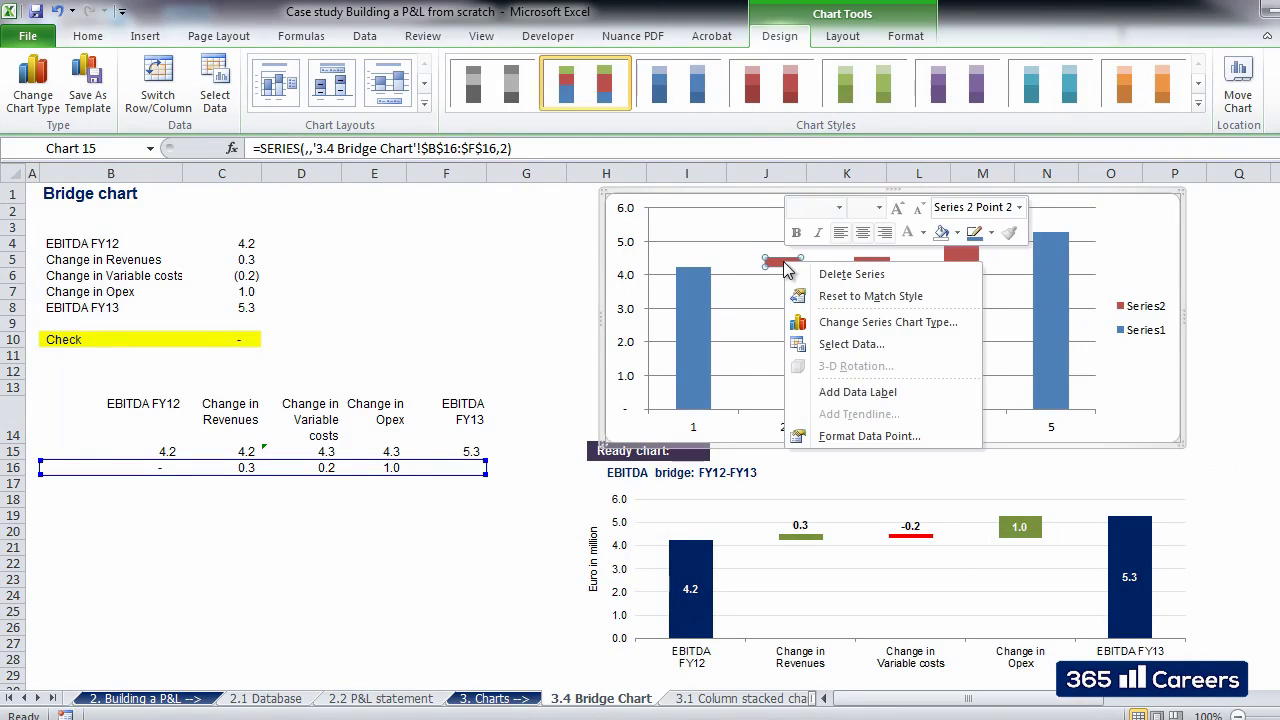
pyautogui.click(957, 234)
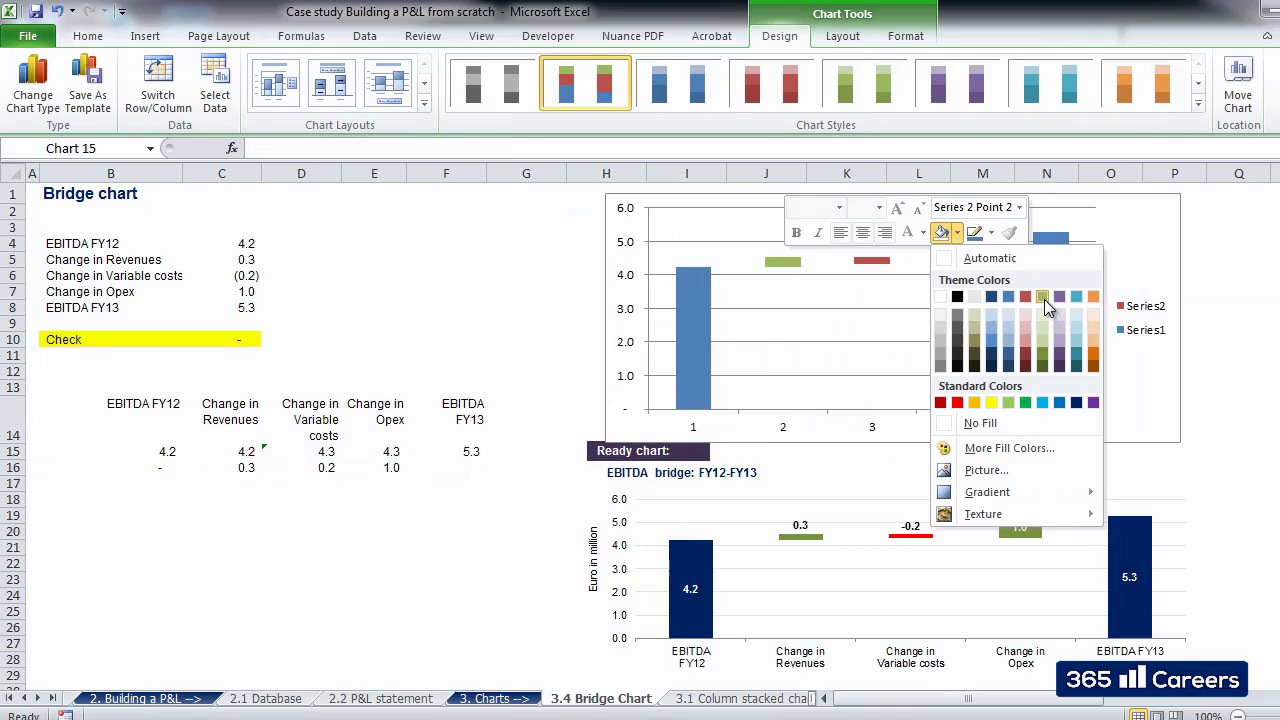
pyautogui.click(1041, 297)
pyautogui.click(970, 254)
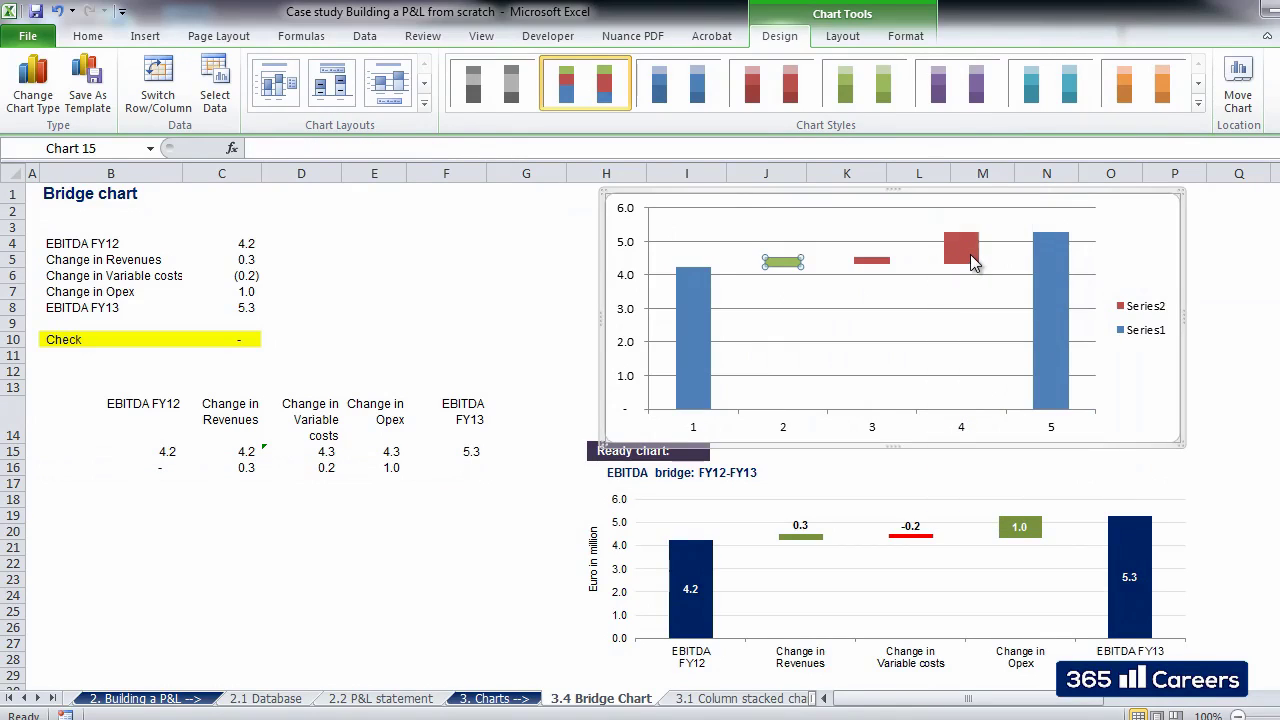
pyautogui.press('F4')
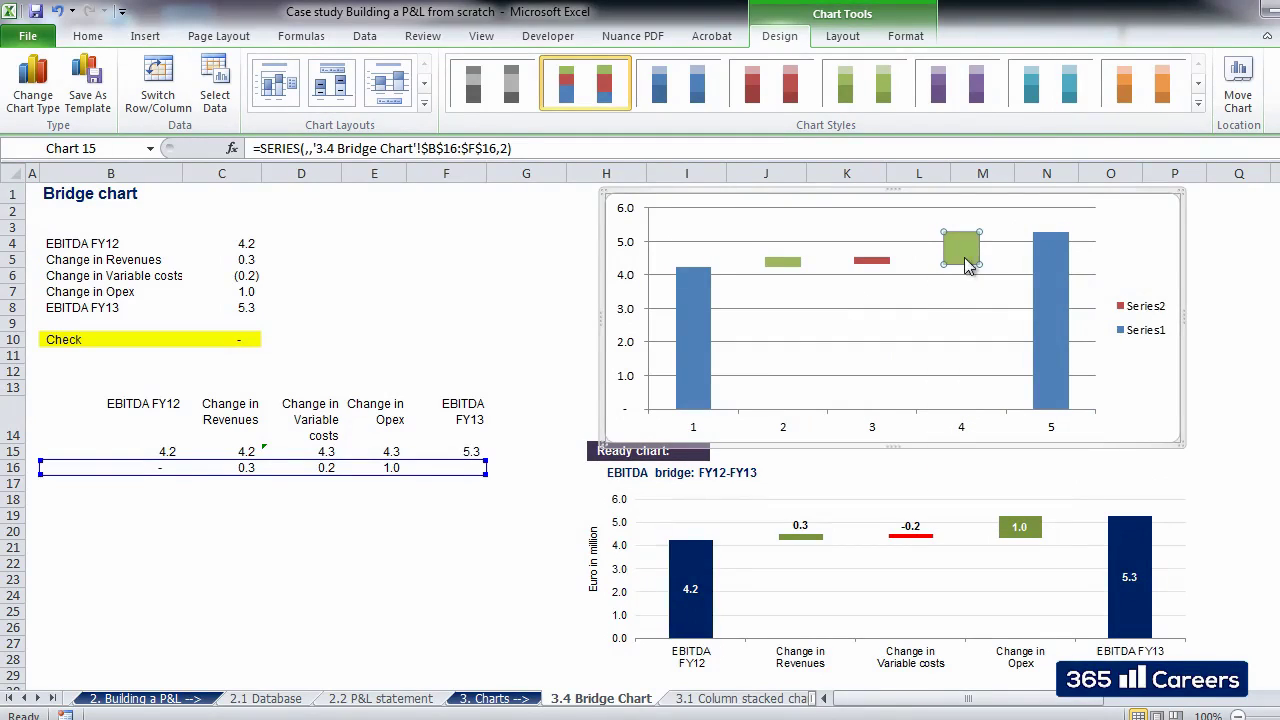
# - Fill the column 3 change piece bright red
pyautogui.click(880, 262)
pyautogui.rightClick(873, 259)
pyautogui.click(1048, 231)
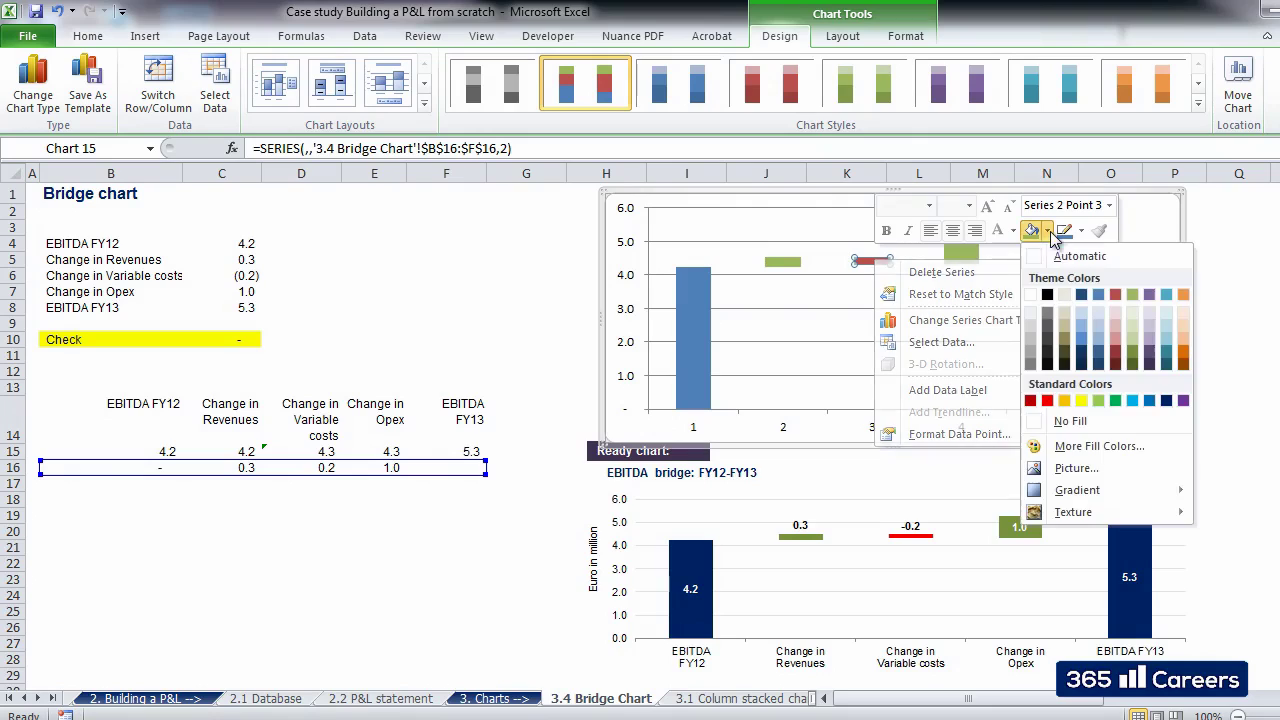
pyautogui.click(1047, 402)
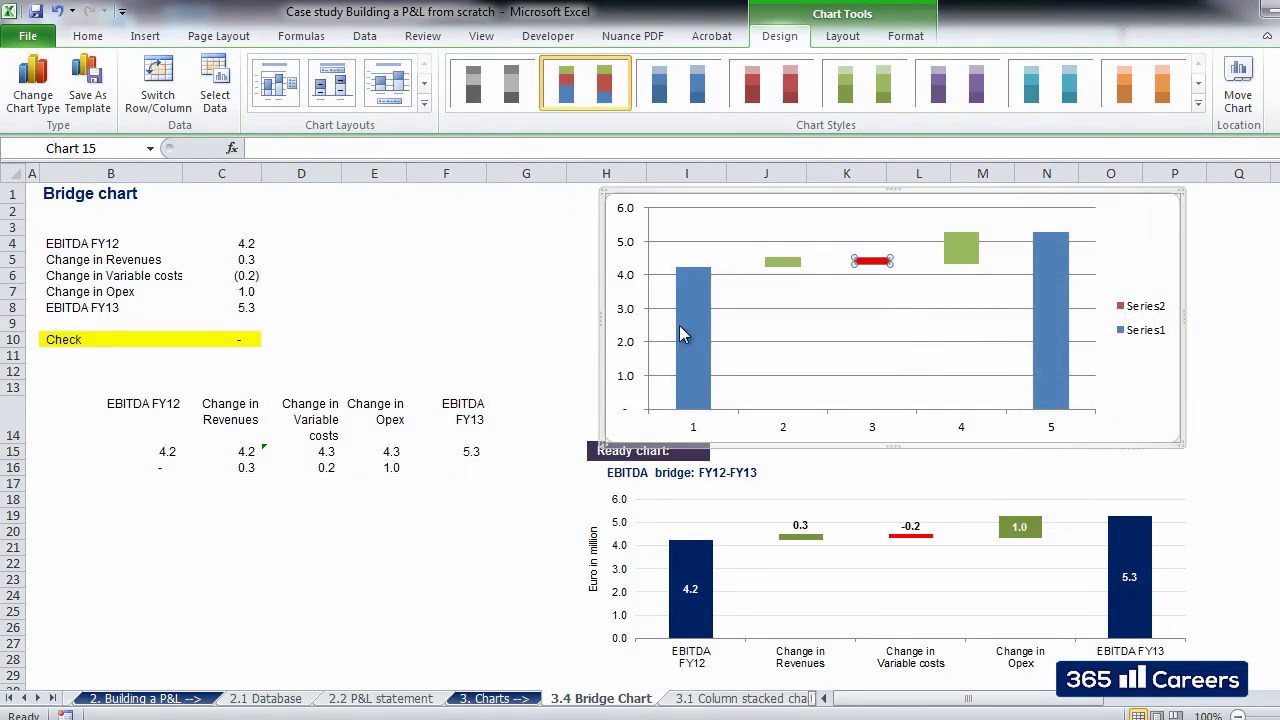
pyautogui.click(552, 276)
# - Fill the EBITDA FY12 and FY13 total bars dark blue
pyautogui.click(686, 320)
pyautogui.click(688, 314)
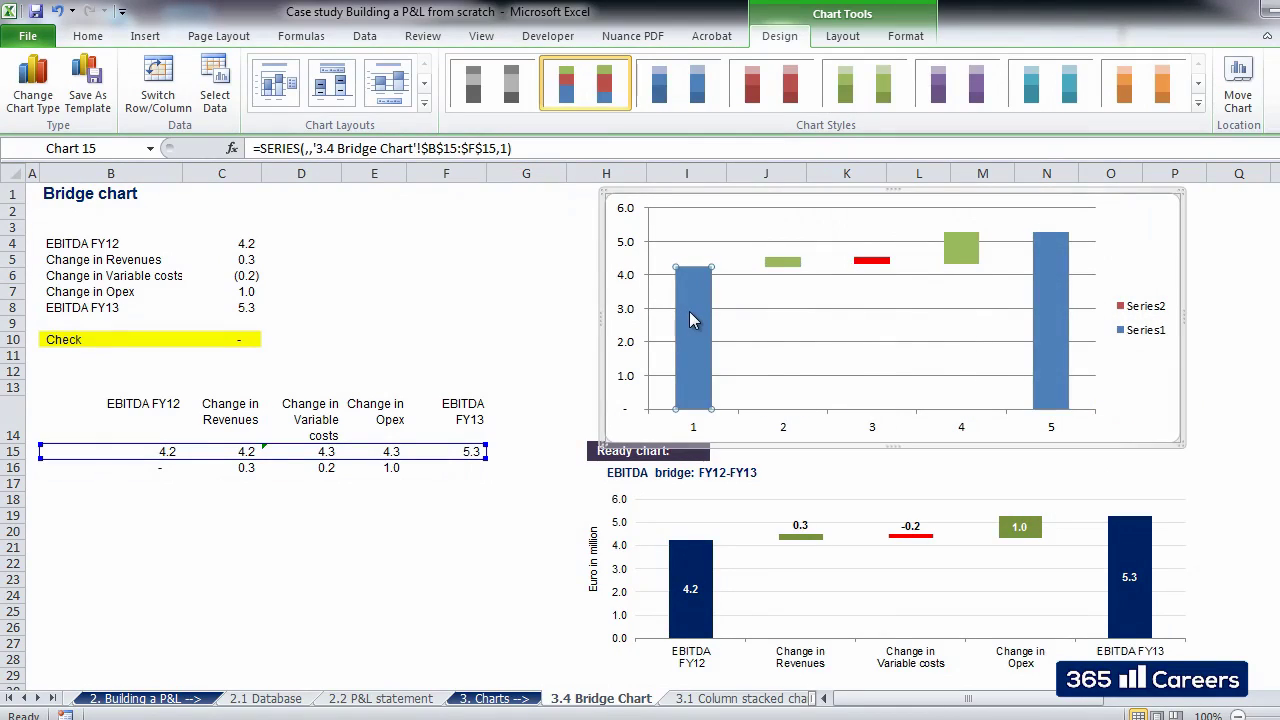
pyautogui.rightClick(690, 312)
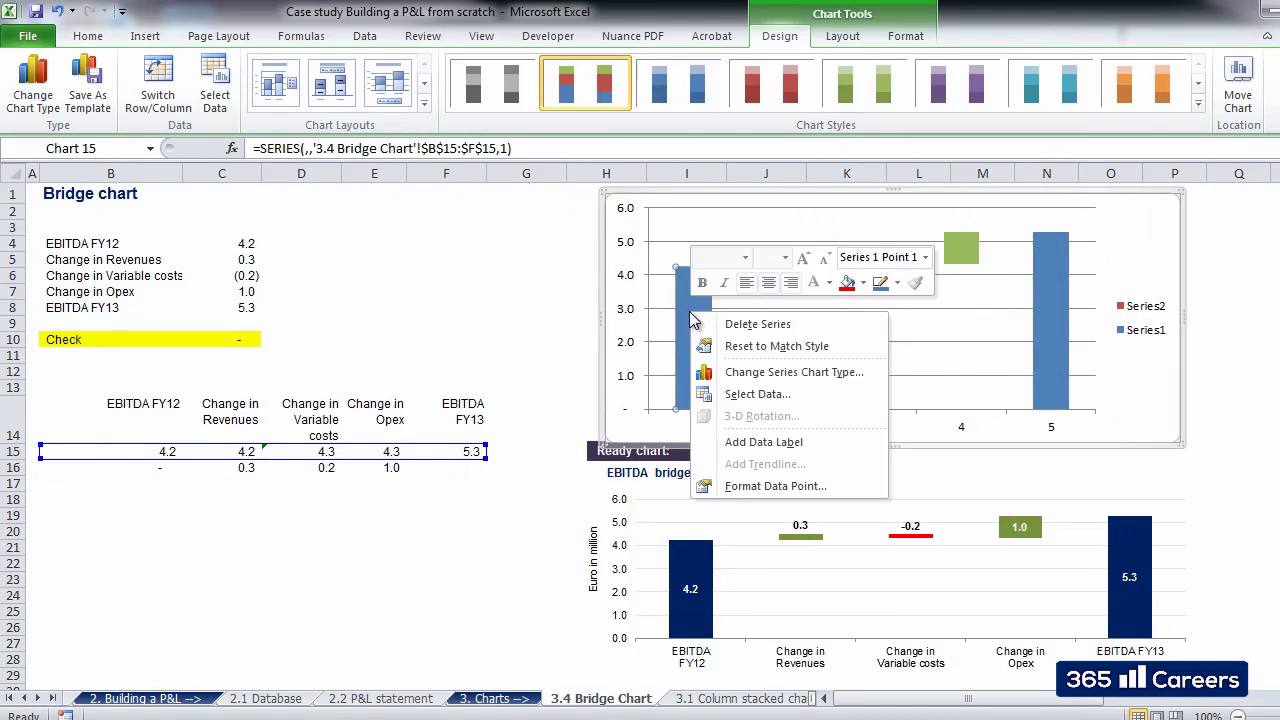
pyautogui.click(863, 283)
pyautogui.click(984, 456)
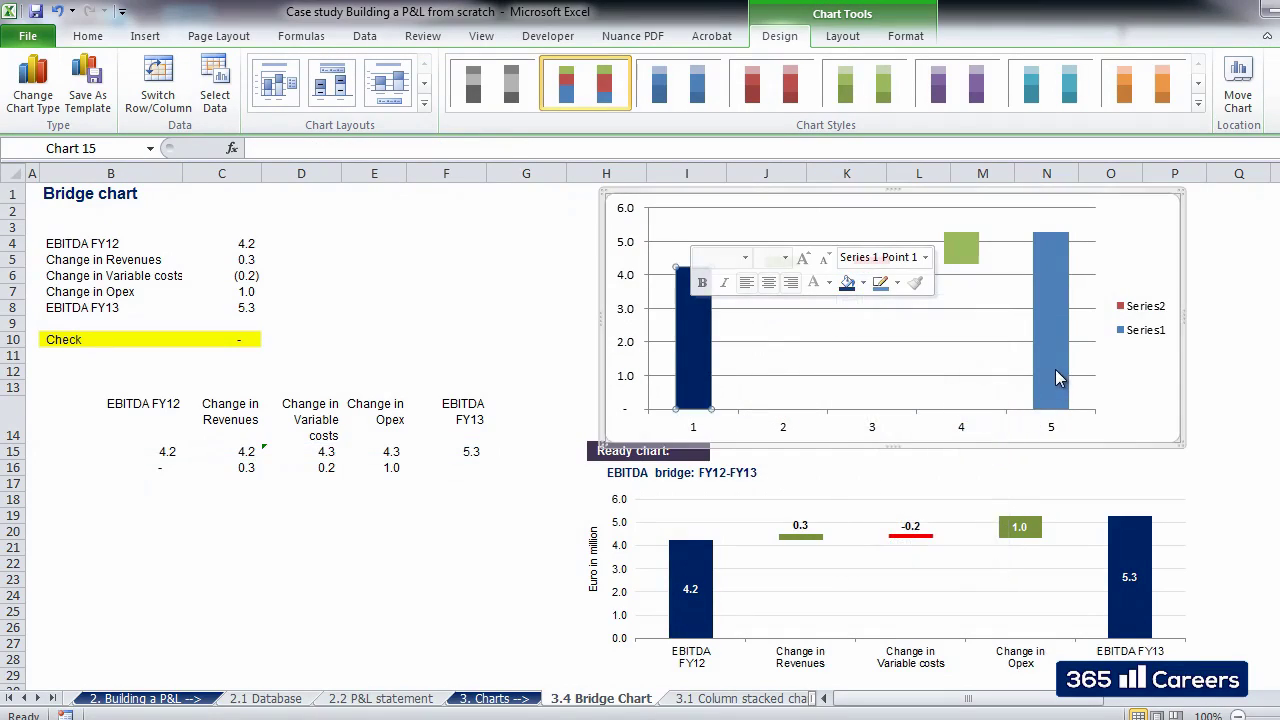
pyautogui.click(1054, 368)
pyautogui.click(1054, 368)
pyautogui.press('F4')
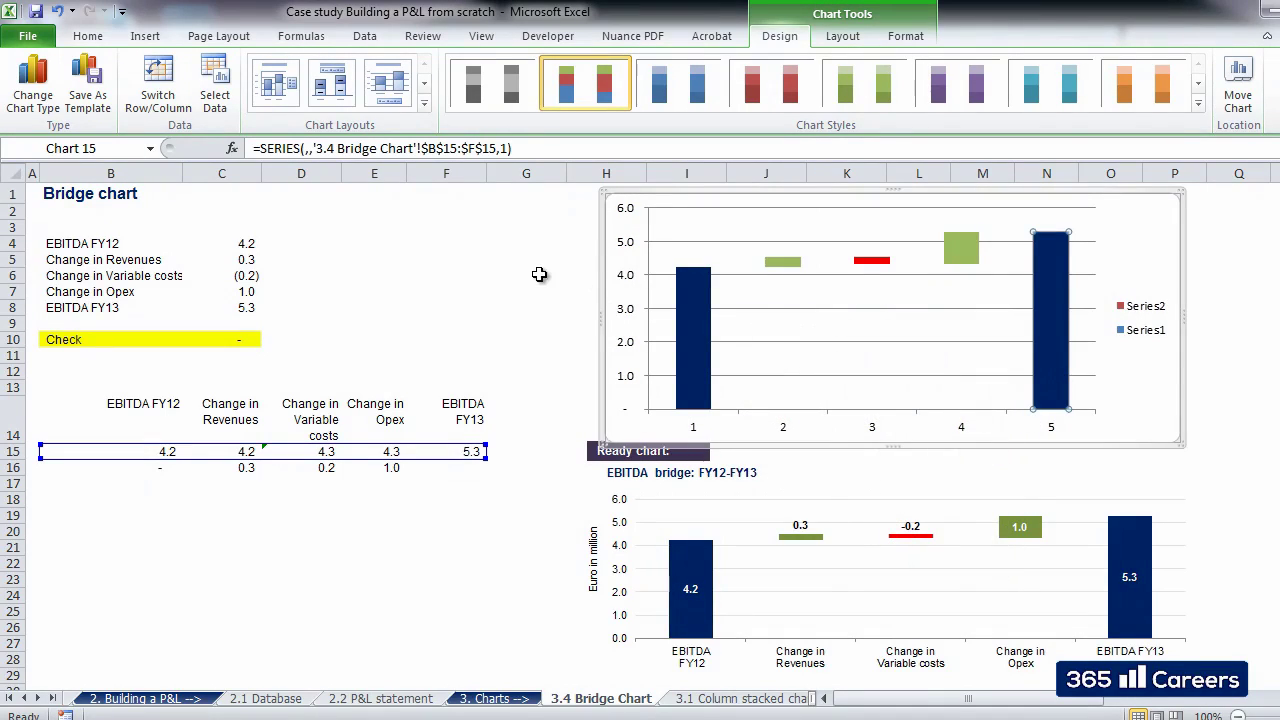
pyautogui.click(545, 276)
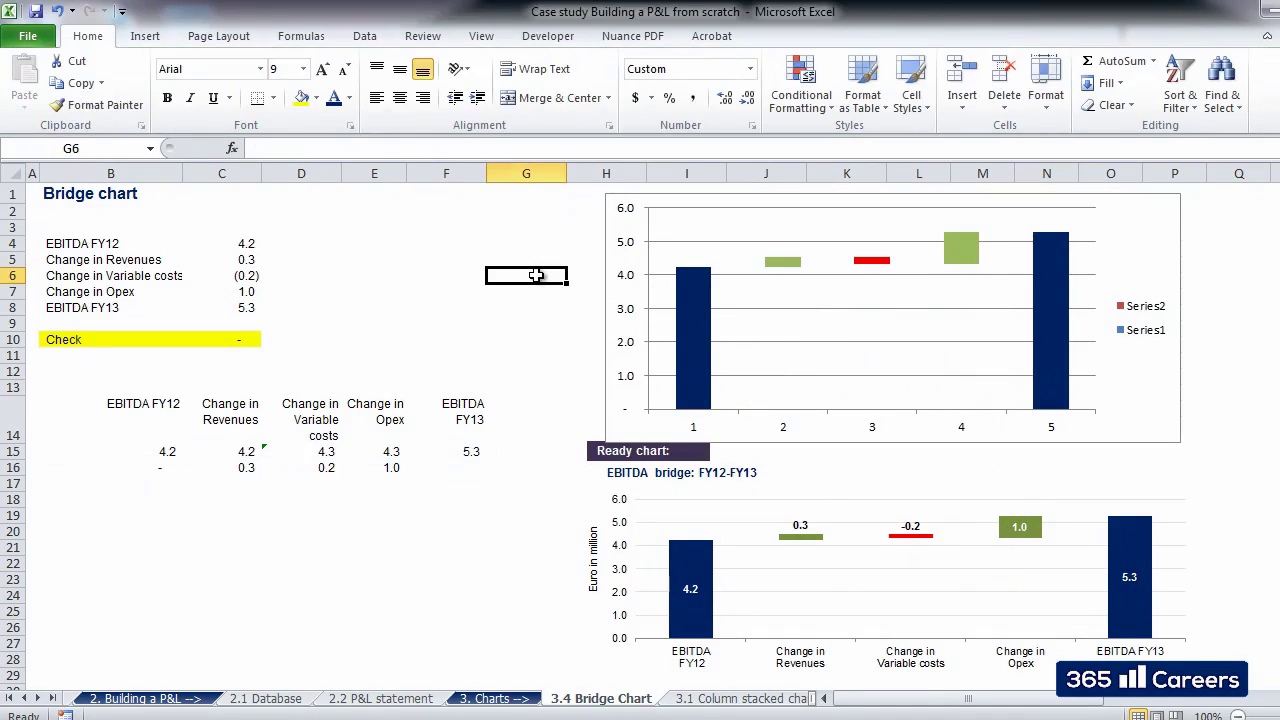
# - Add data labels to the 4.2 and 5.3 total bars and all three change pieces
pyautogui.click(688, 304)
pyautogui.click(690, 305)
pyautogui.rightClick(693, 306)
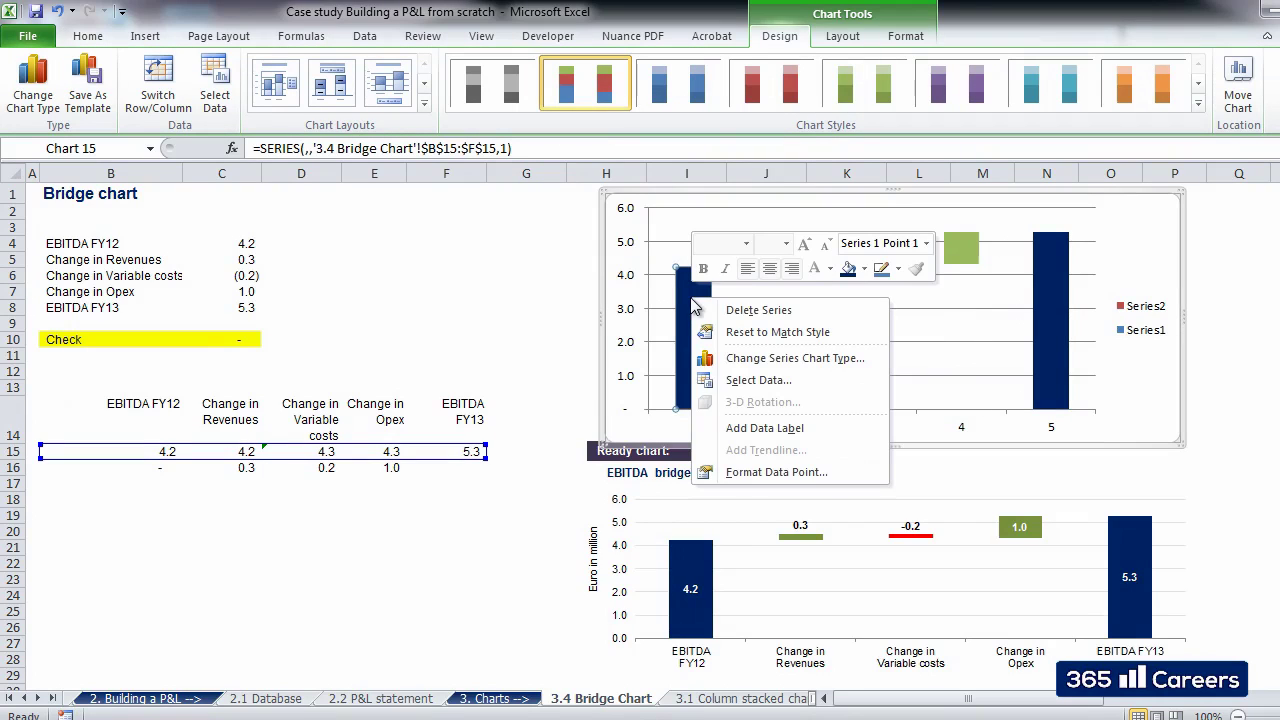
pyautogui.click(760, 427)
pyautogui.click(1050, 349)
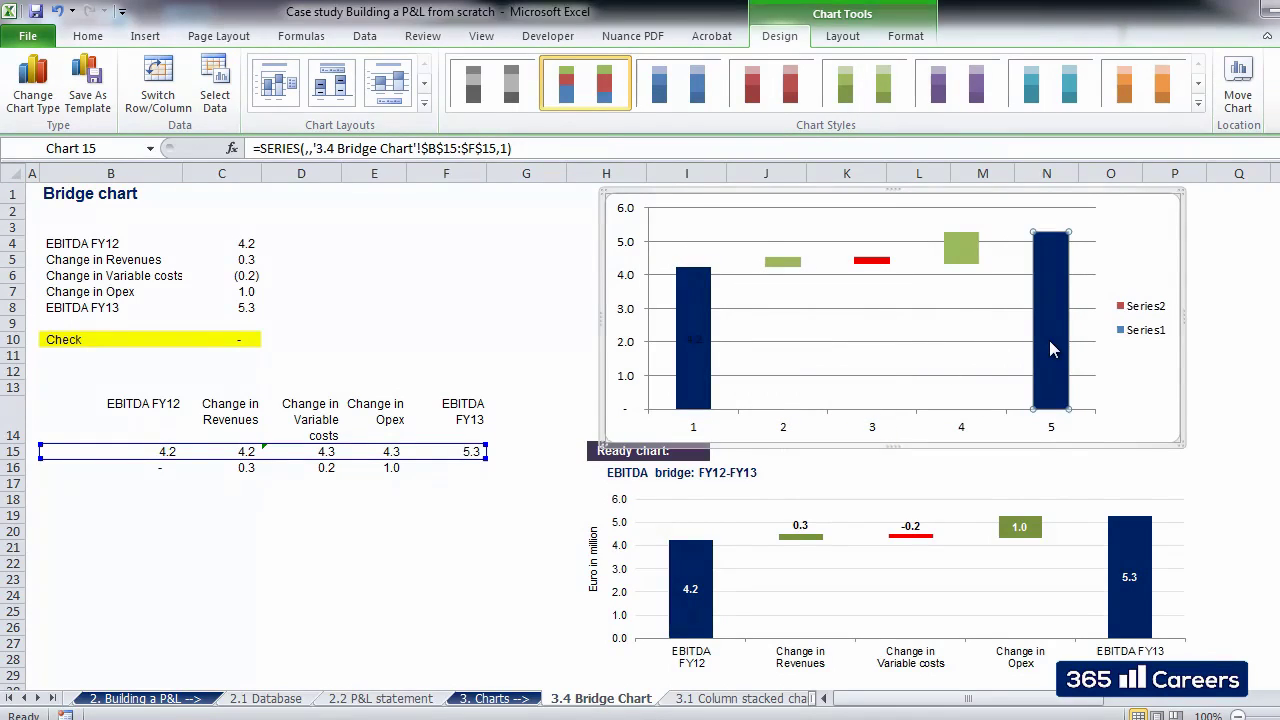
pyautogui.rightClick(1050, 349)
pyautogui.click(1106, 474)
pyautogui.click(790, 264)
pyautogui.rightClick(790, 268)
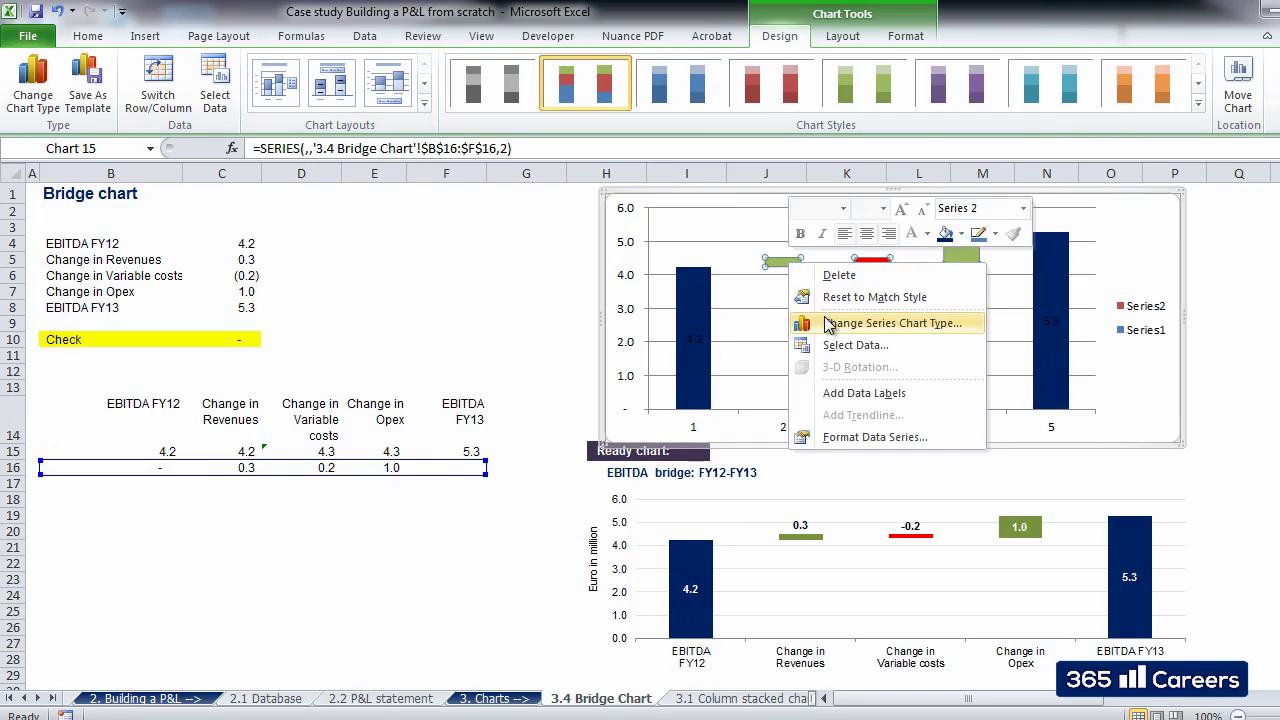
pyautogui.click(850, 402)
# - Make the 4.2 label white and bold and the 5.3 label white
pyautogui.click(693, 338)
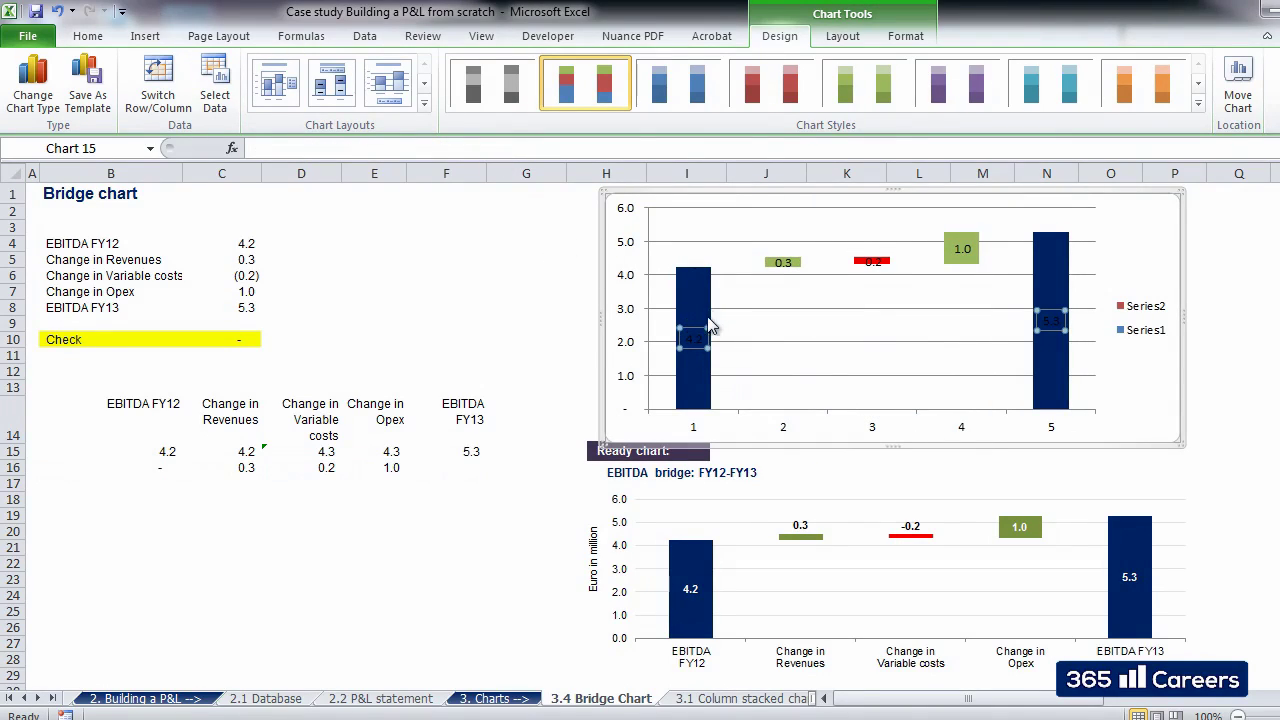
pyautogui.click(88, 36)
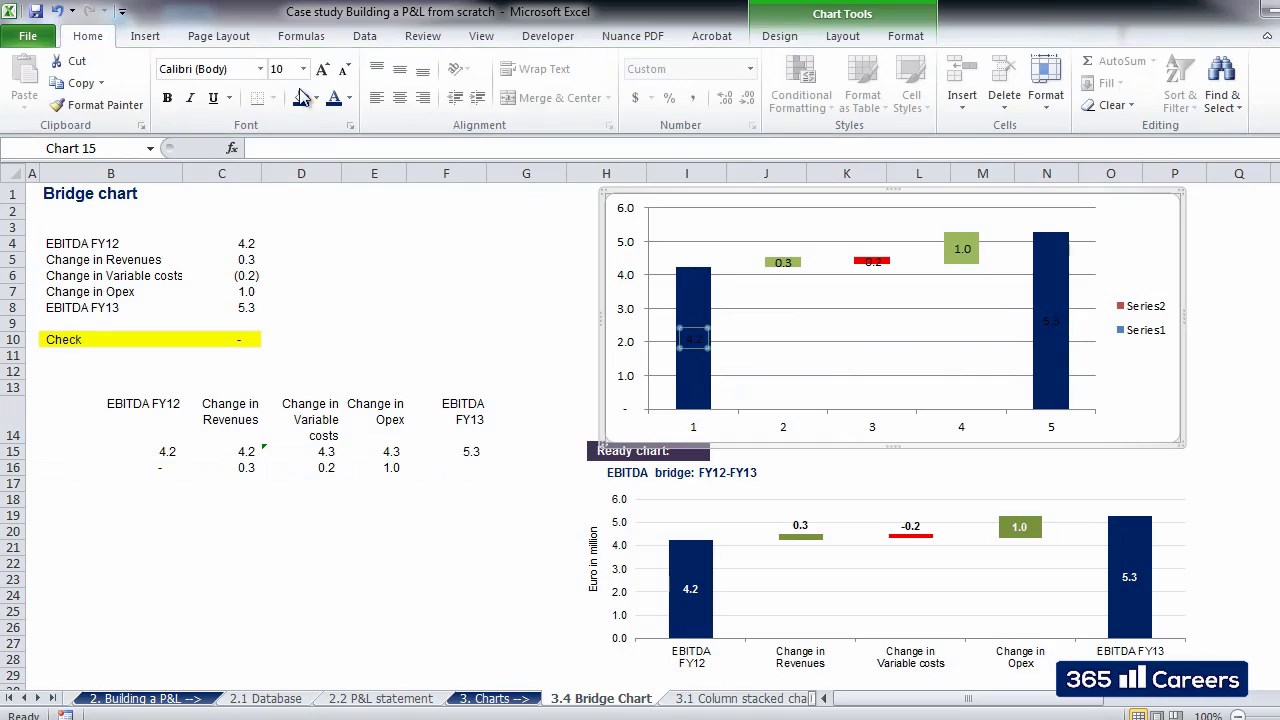
pyautogui.click(350, 98)
pyautogui.click(336, 161)
pyautogui.hotkey('ctrl', 'b')
pyautogui.click(1056, 320)
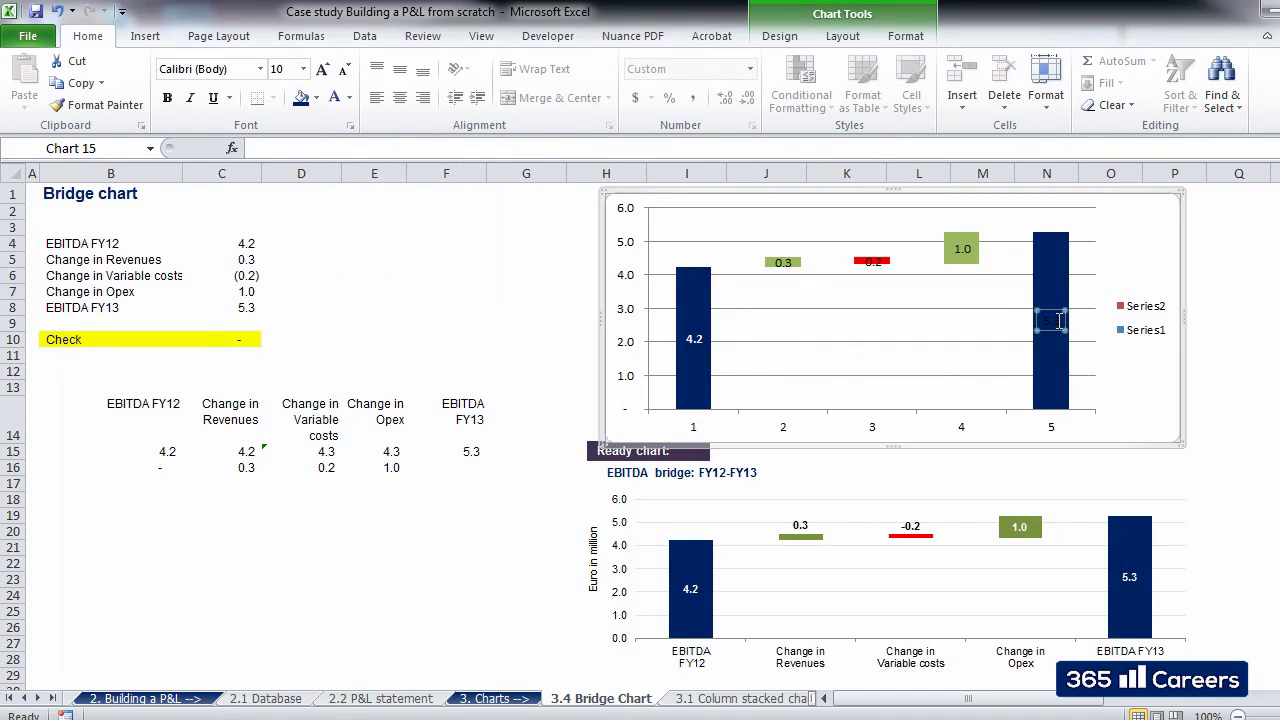
pyautogui.click(335, 97)
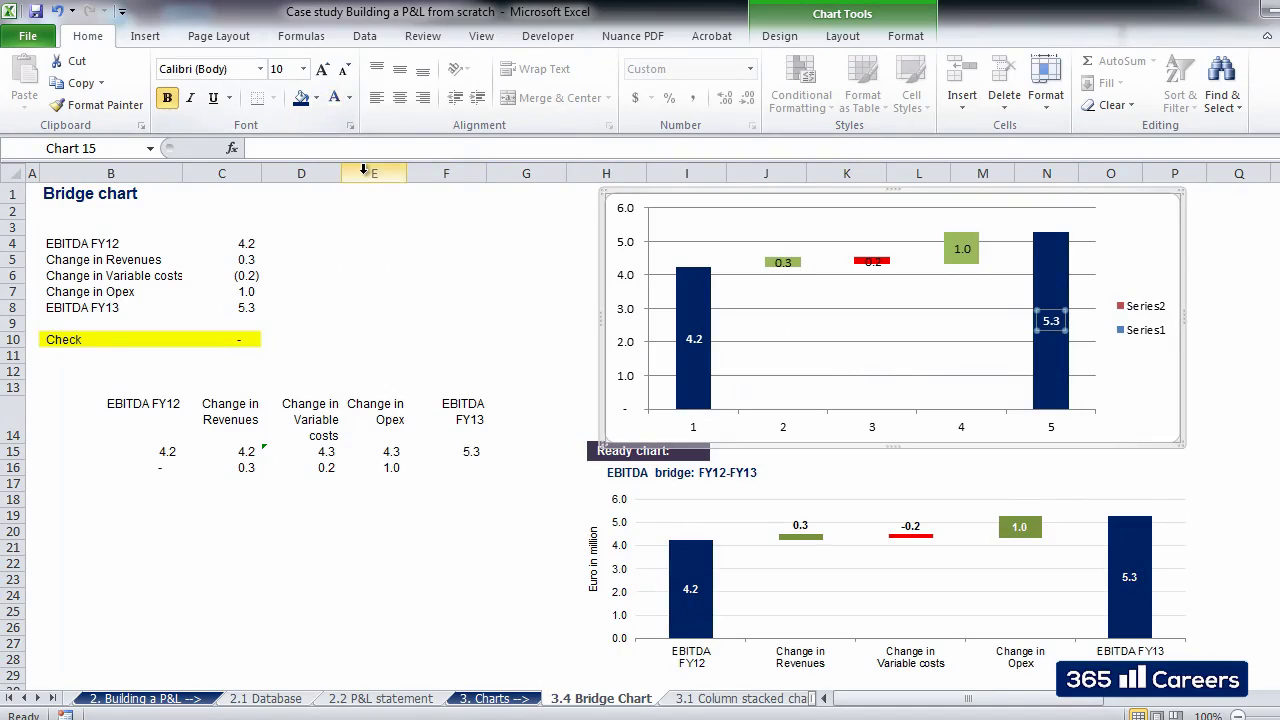
pyautogui.click(446, 259)
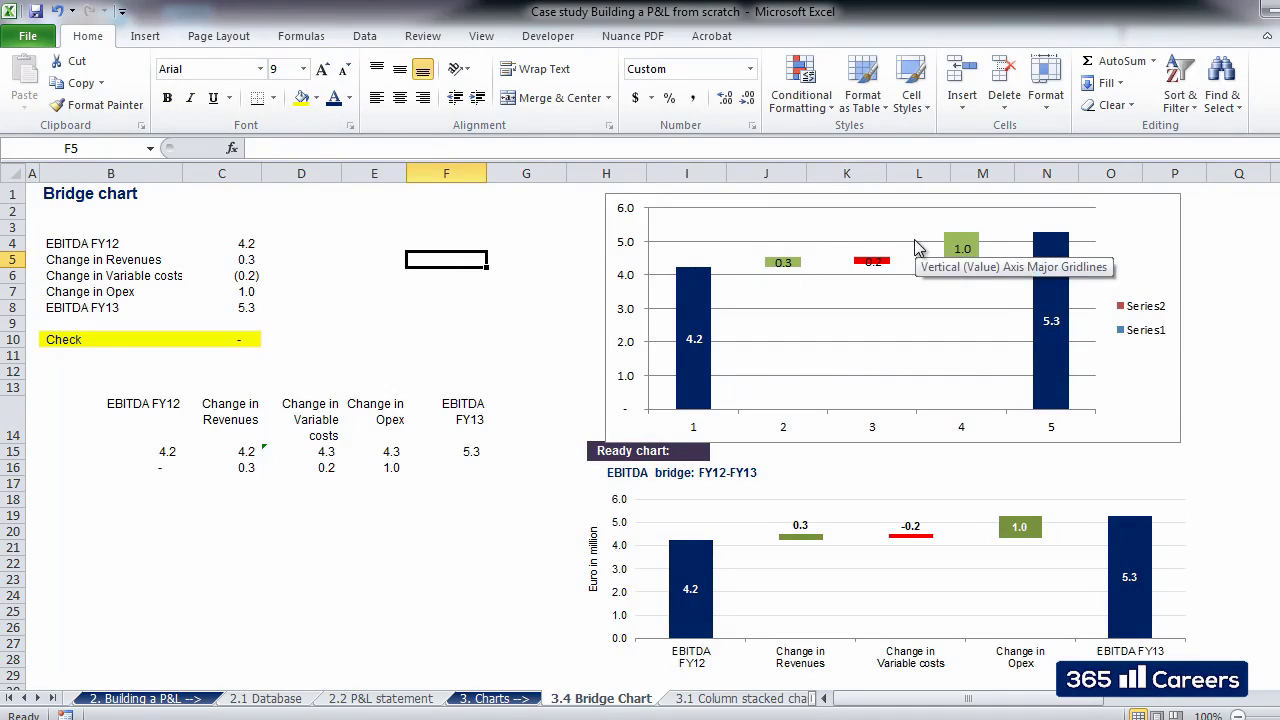
pyautogui.click(607, 238)
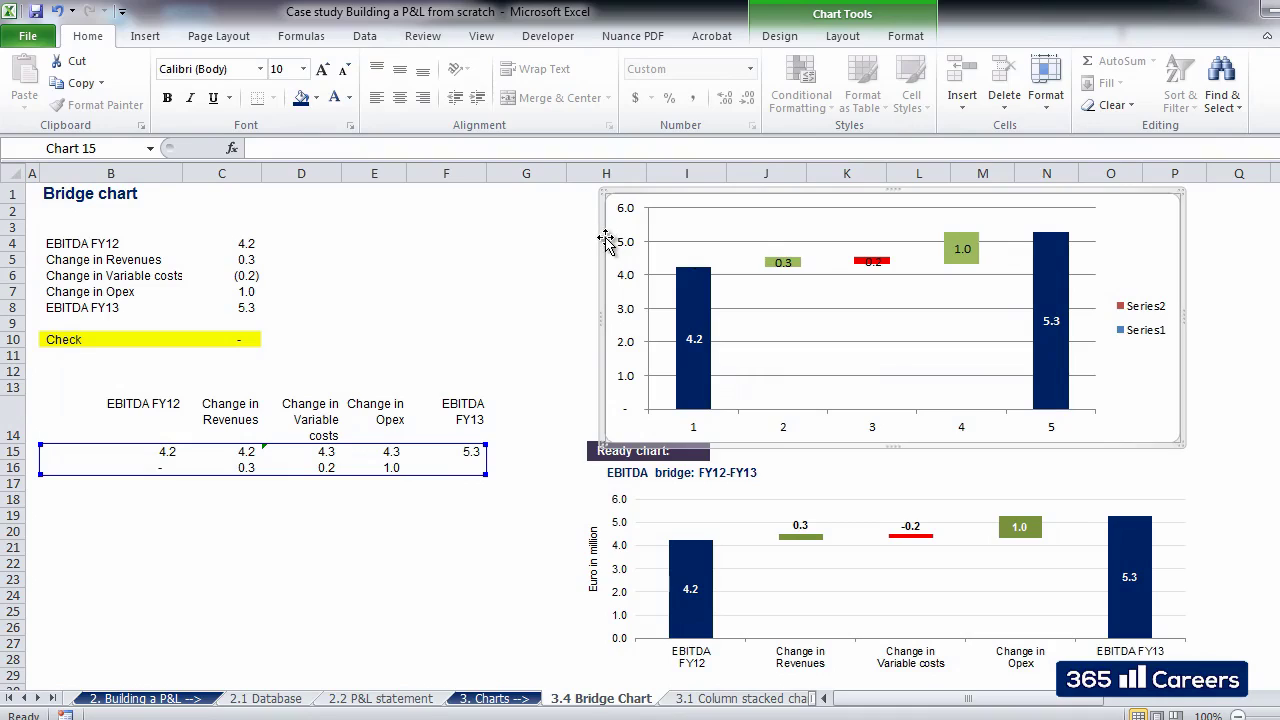
# - Remove the outline from the upper chart's chart area
pyautogui.rightClick(605, 240)
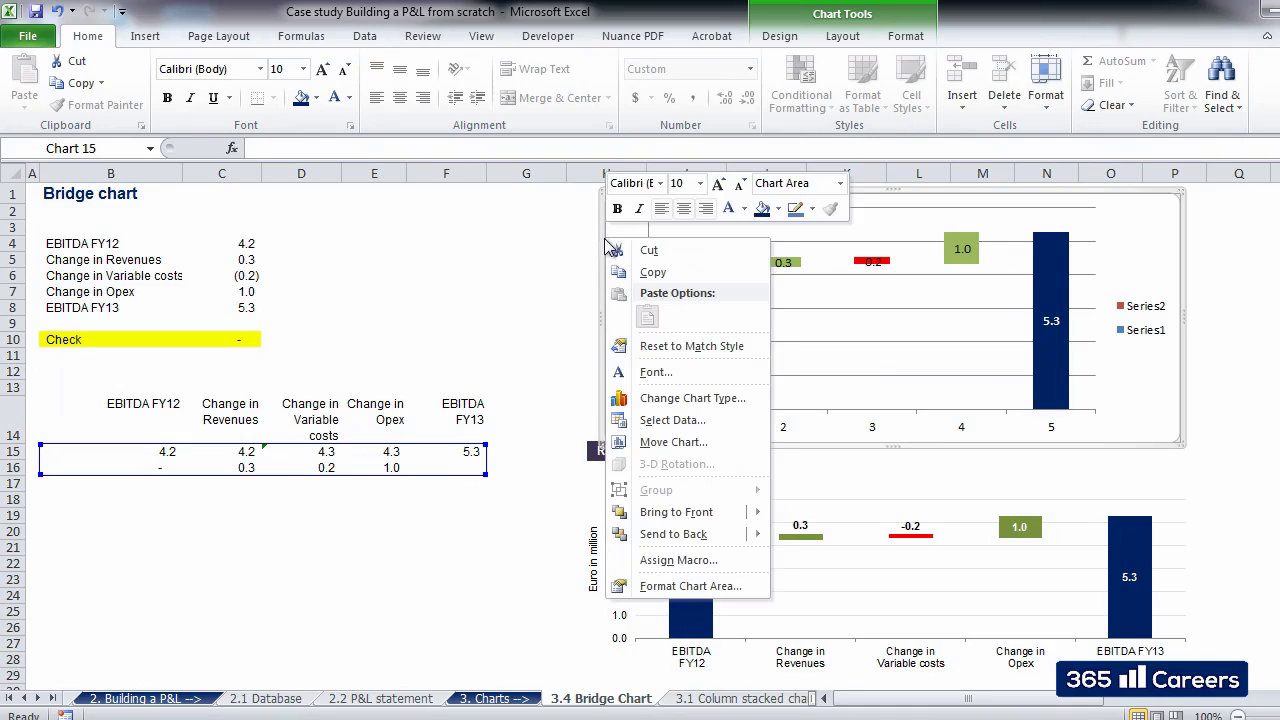
pyautogui.click(685, 585)
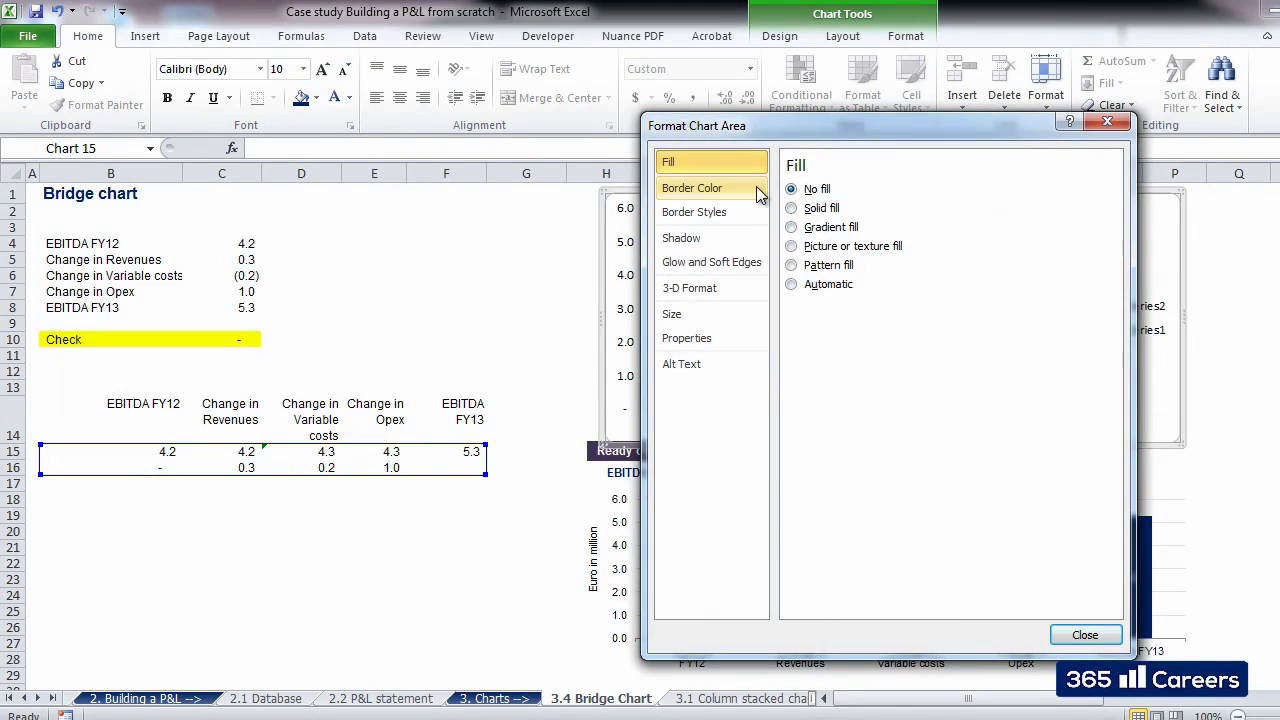
pyautogui.click(692, 188)
pyautogui.click(810, 196)
pyautogui.press('Return')
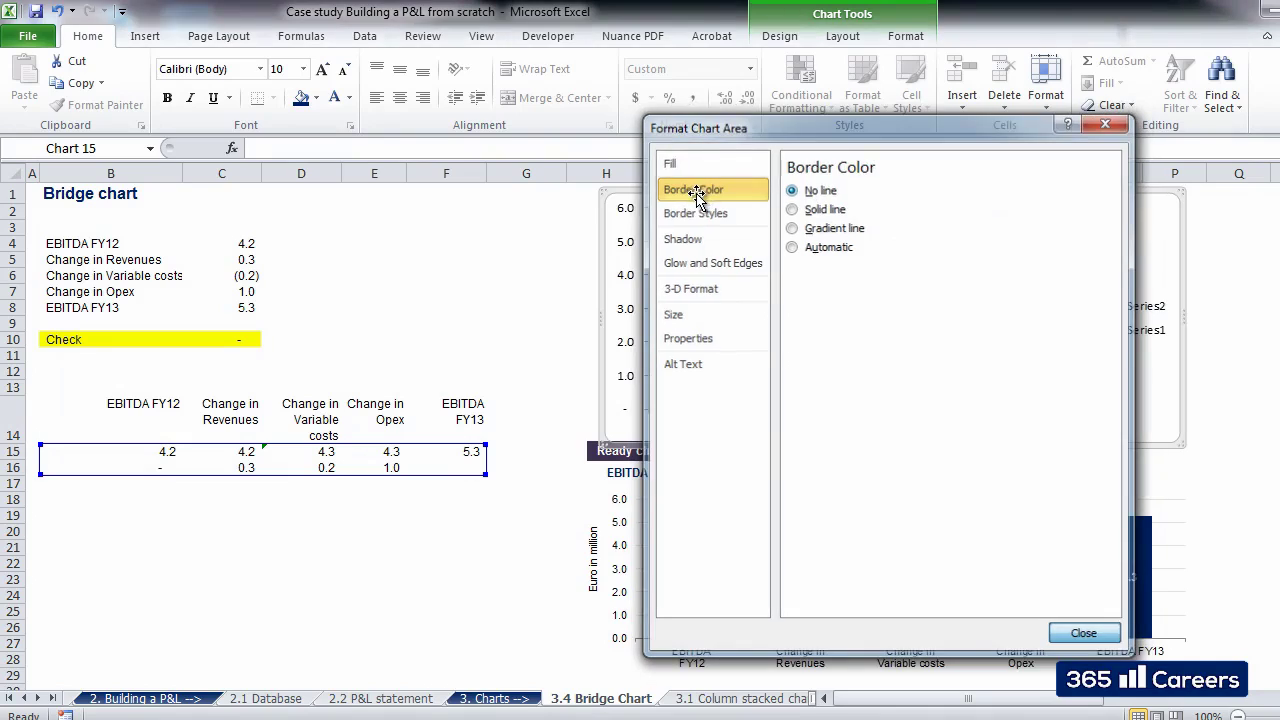
# - Set all the upper chart's text to Arial, size 8
pyautogui.rightClick(604, 233)
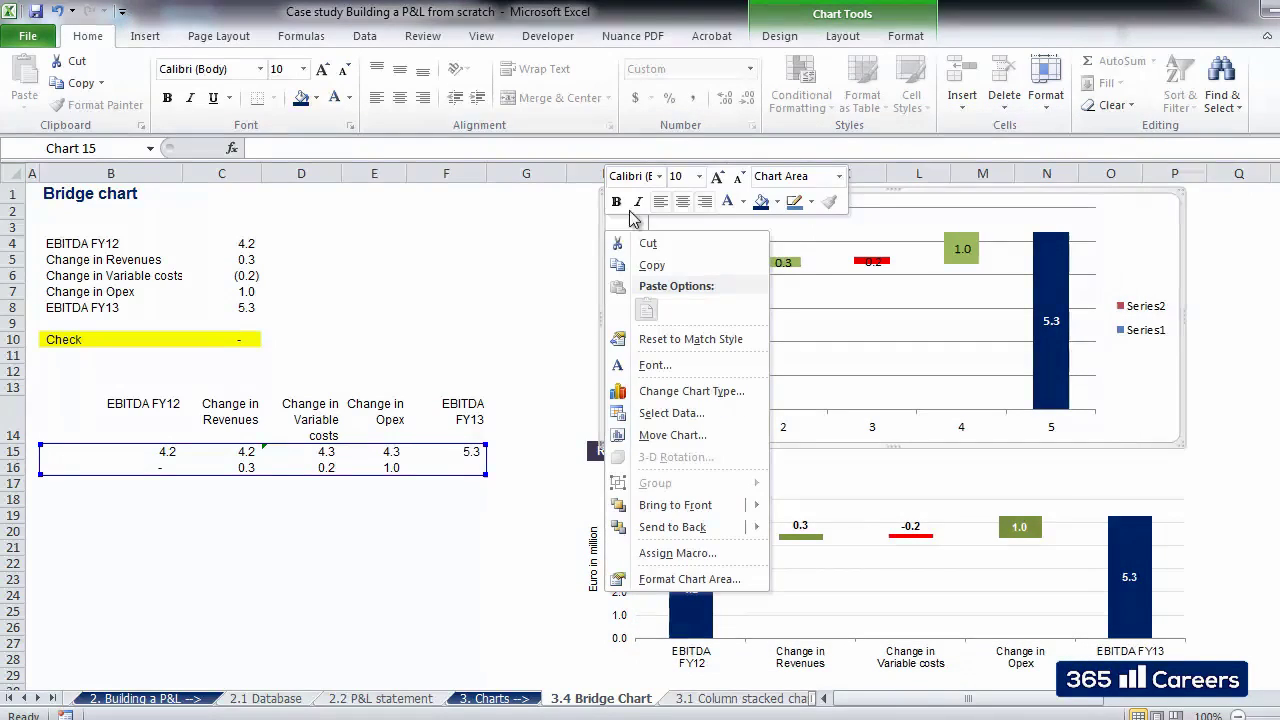
pyautogui.click(628, 176)
pyautogui.write('Arial')
pyautogui.press('Return')
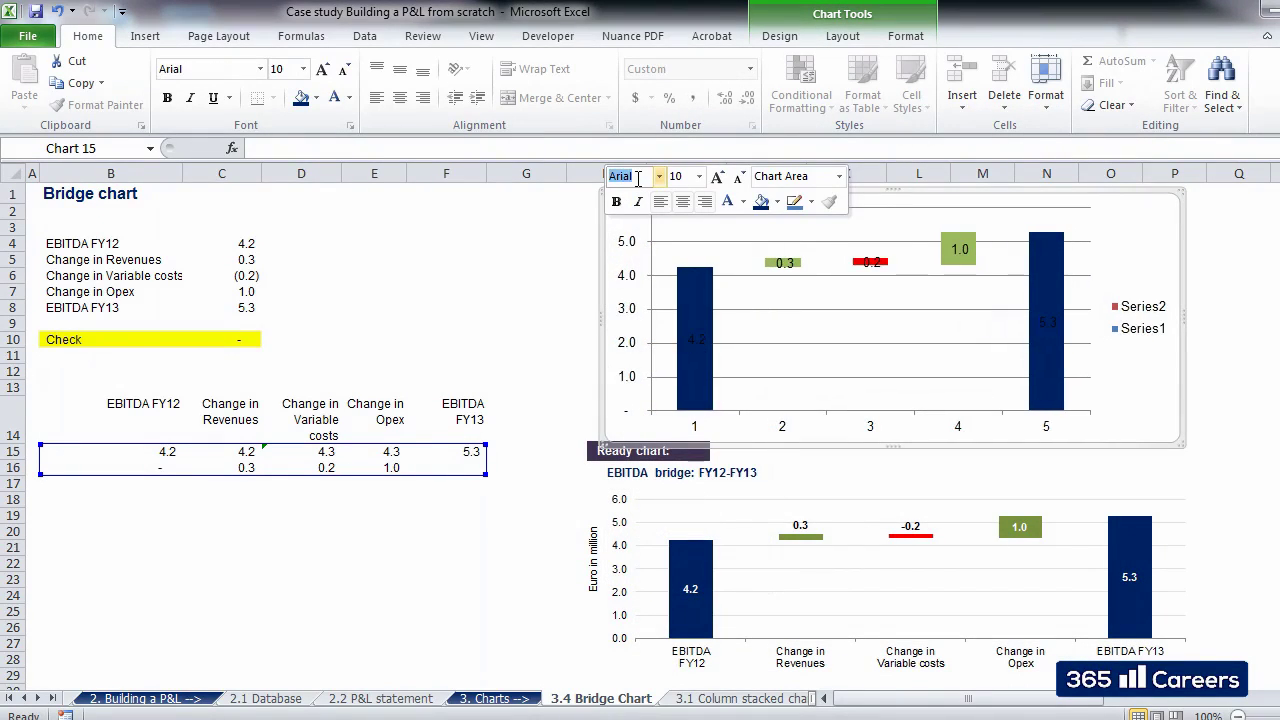
pyautogui.click(676, 176)
pyautogui.write('8')
pyautogui.press('Return')
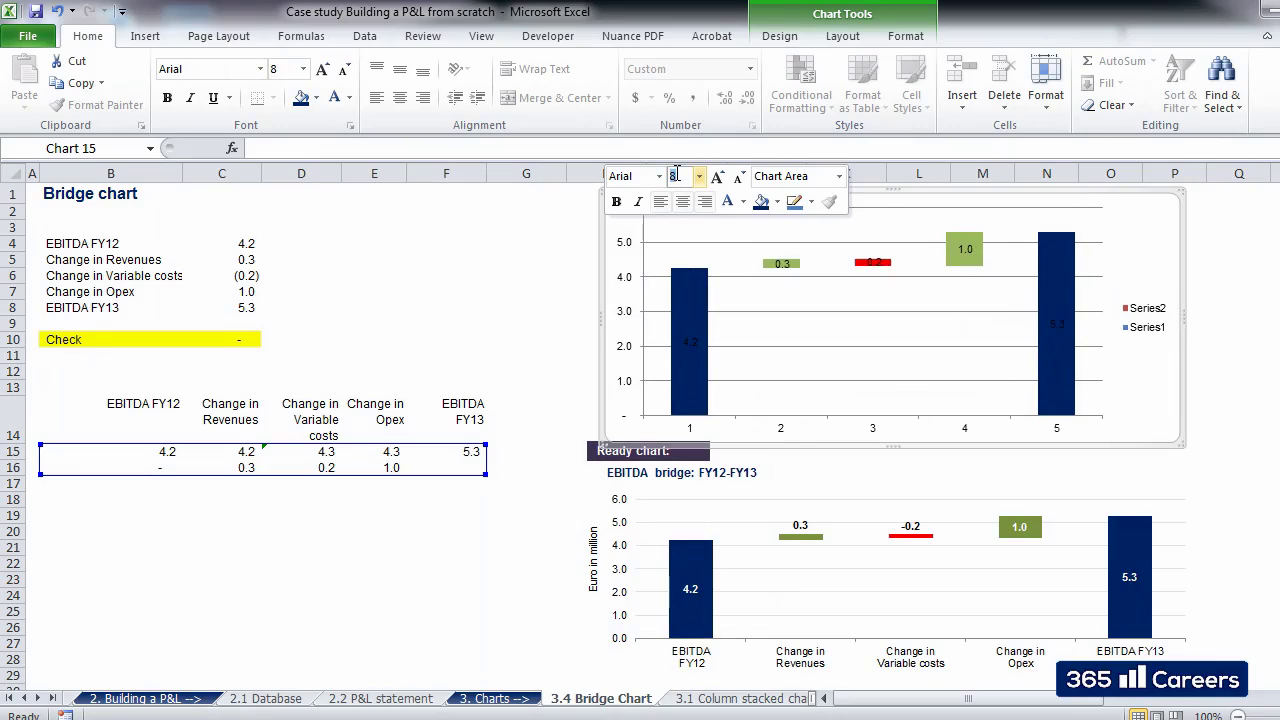
pyautogui.click(527, 262)
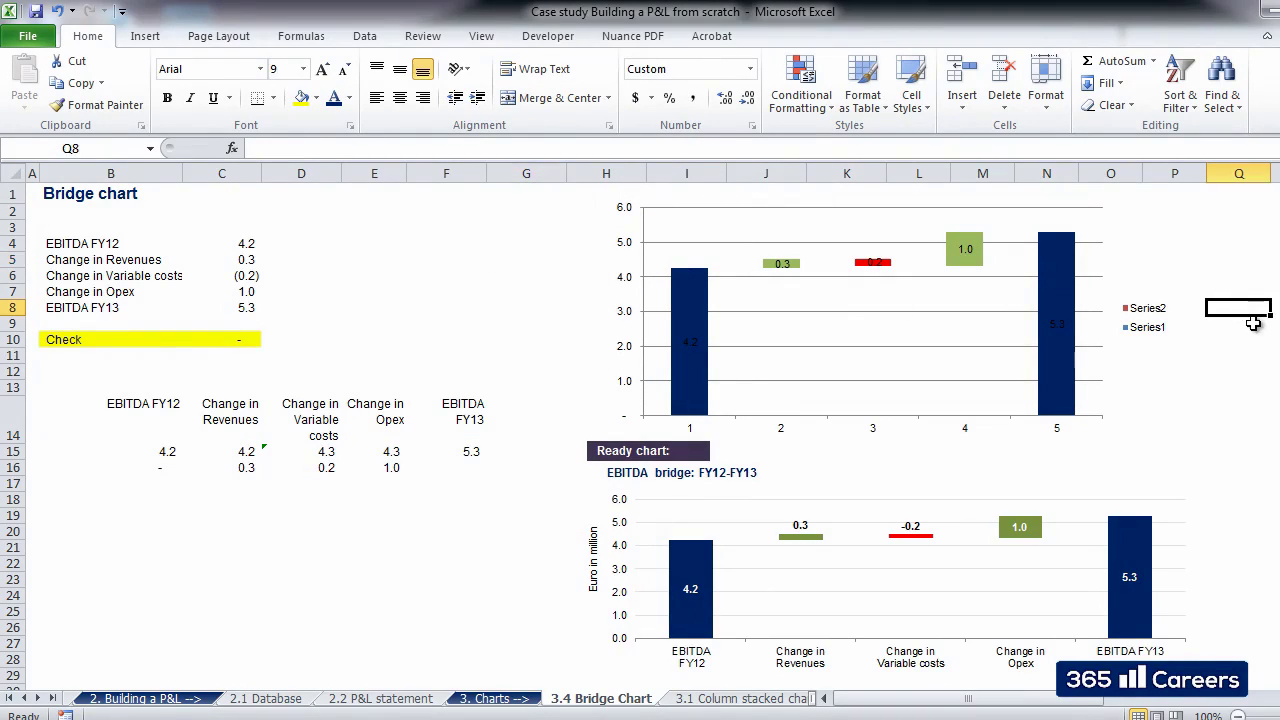
# - Delete the upper chart's legend and turn the 4.2 and 5.3 labels white
pyautogui.click(1140, 305)
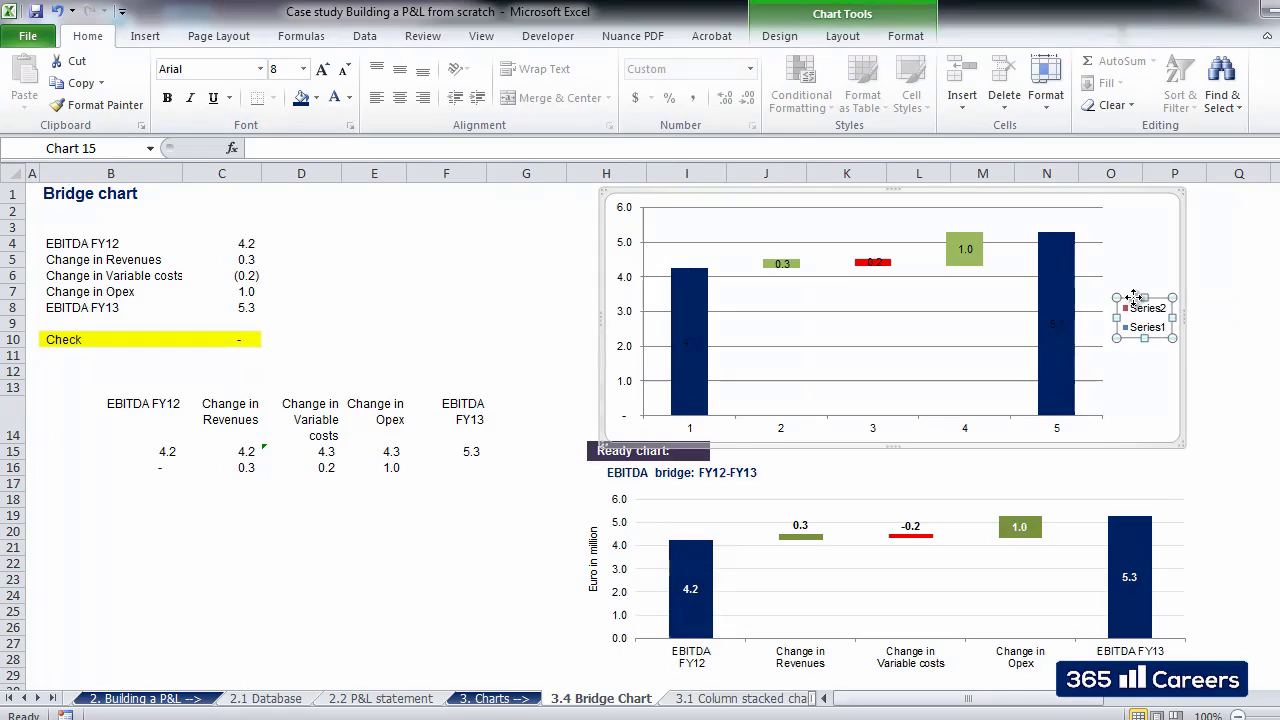
pyautogui.press('Delete')
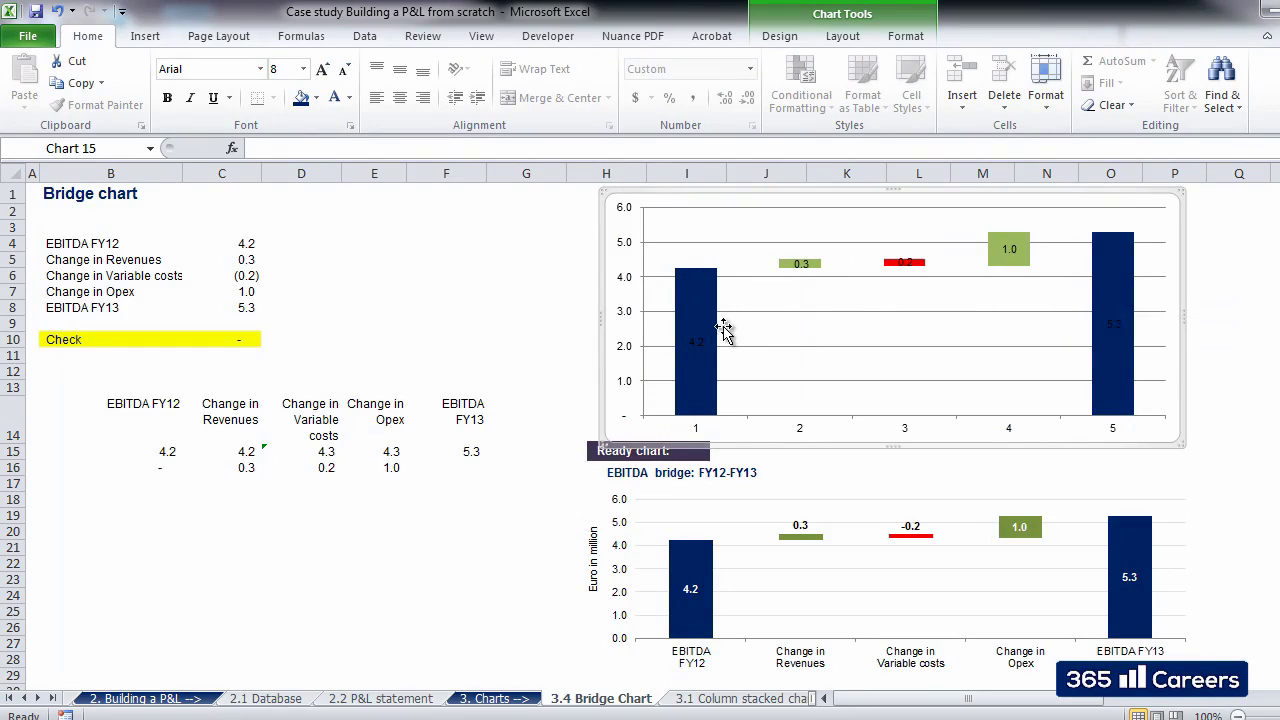
pyautogui.click(555, 310)
pyautogui.click(695, 342)
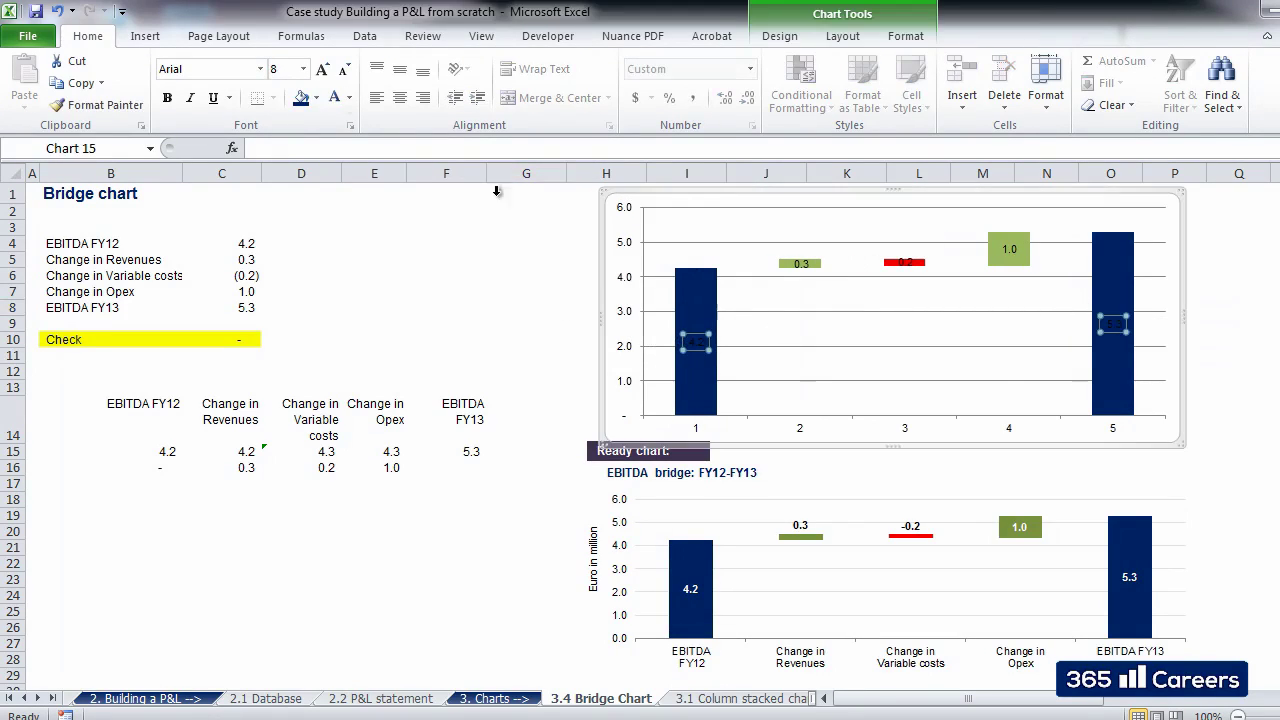
pyautogui.click(335, 100)
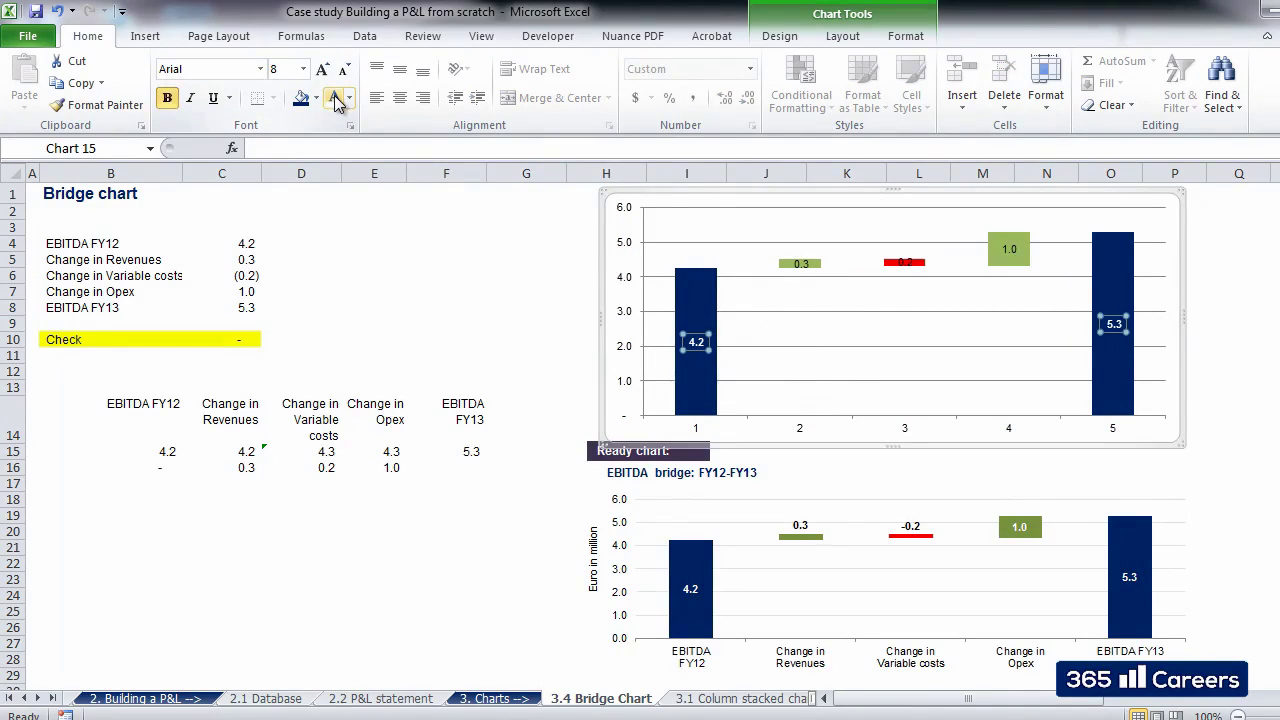
pyautogui.click(417, 198)
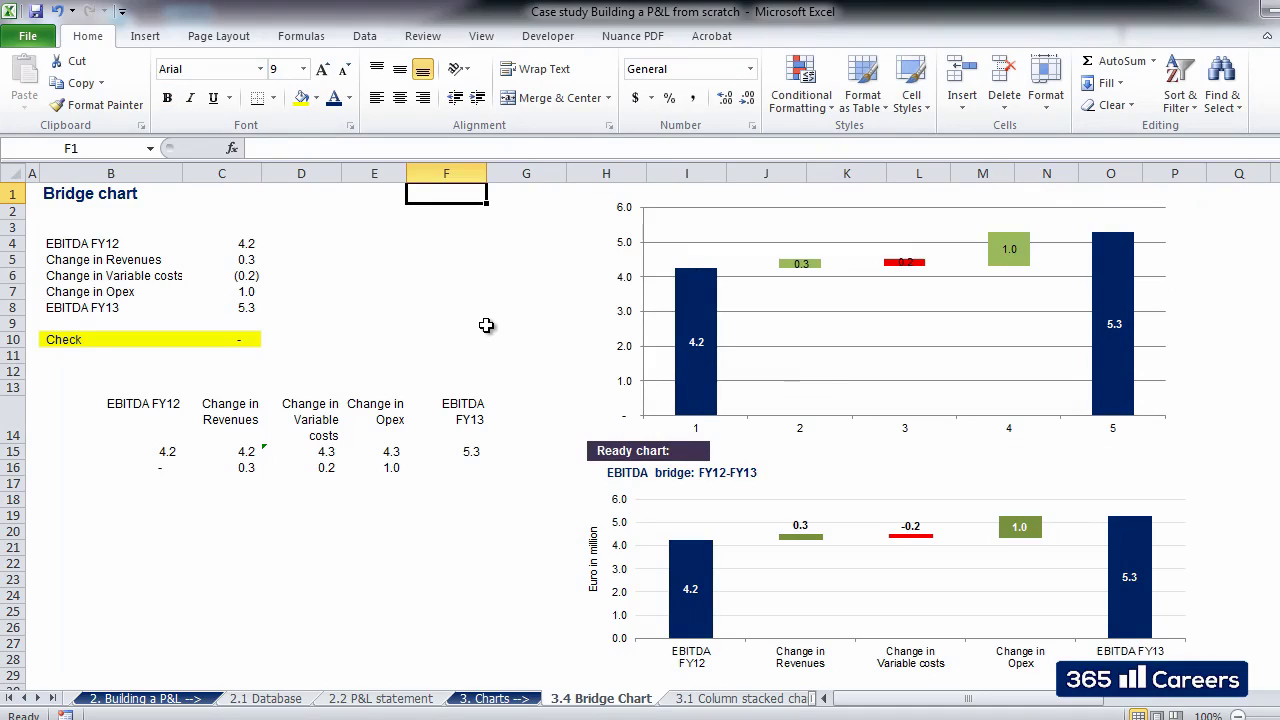
# - Resize the upper chart from its left edge and lower-right corner so it sits clear above the example
pyautogui.click(626, 277)
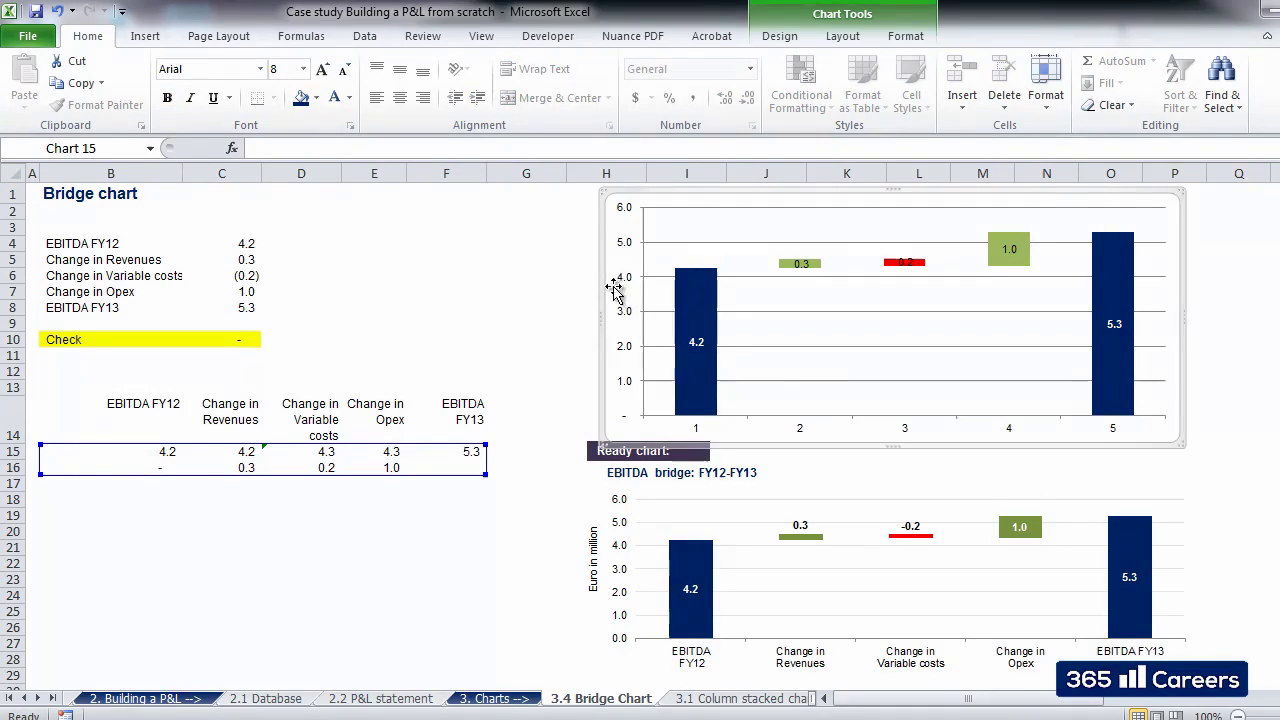
pyautogui.moveTo(598, 313); pyautogui.dragTo(584, 230)
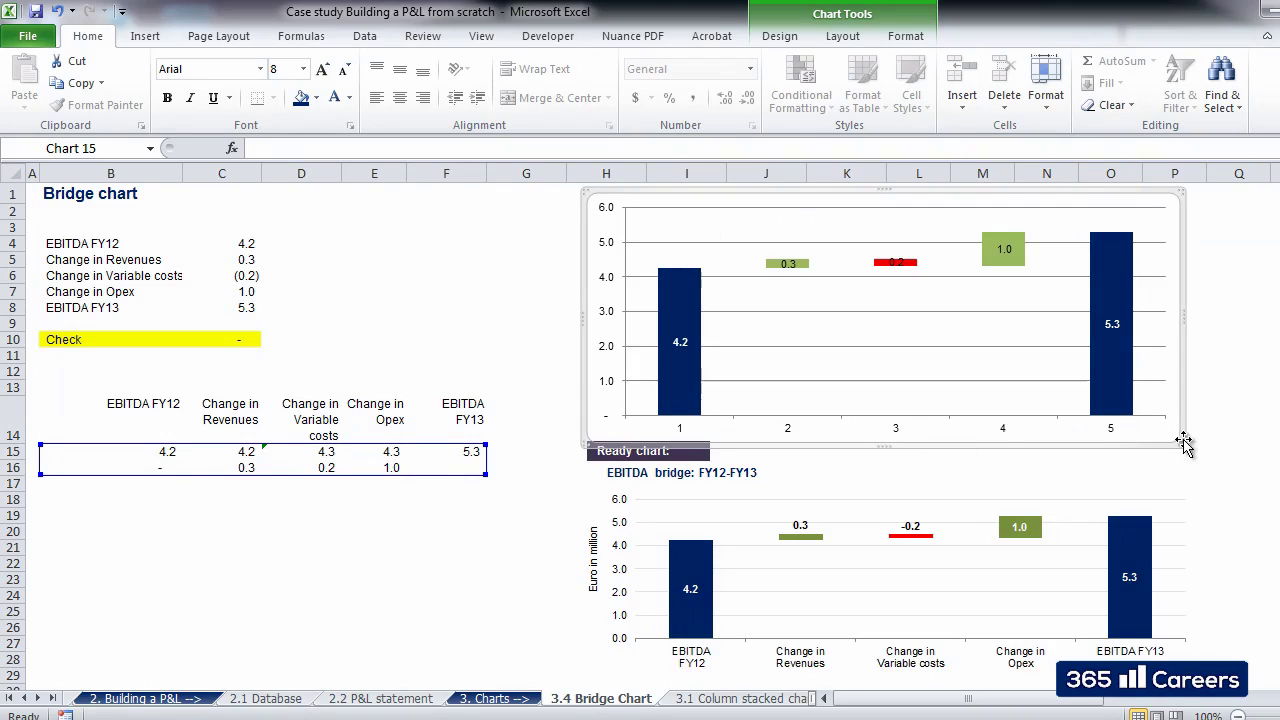
pyautogui.moveTo(1176, 440); pyautogui.dragTo(1167, 427)
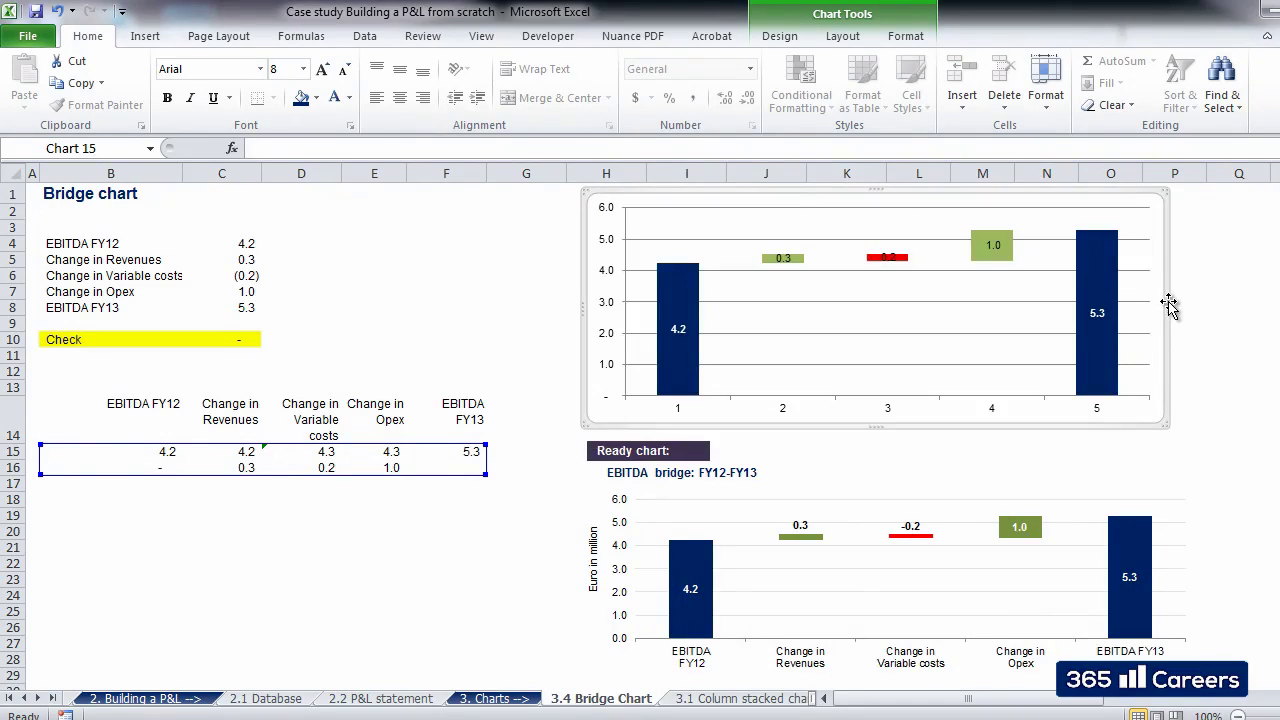
pyautogui.moveTo(1164, 424); pyautogui.dragTo(1186, 421)
pyautogui.click(1163, 450)
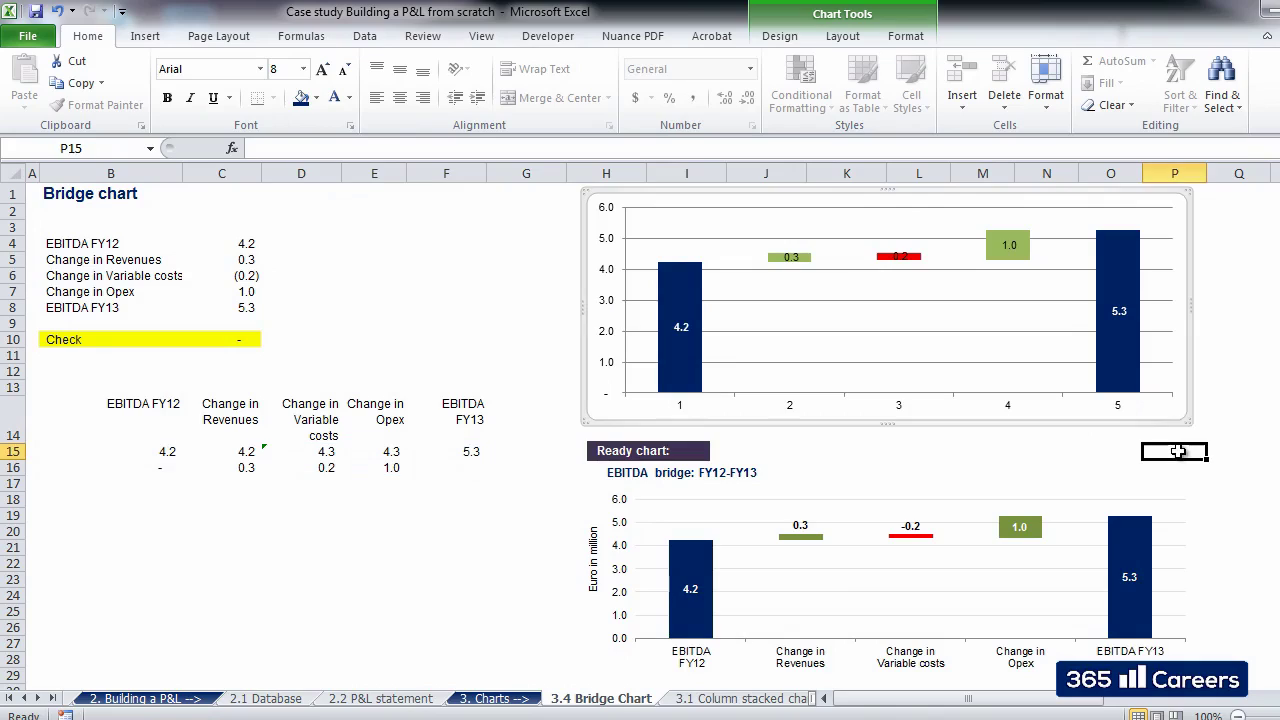
pyautogui.click(980, 362)
# - Format the upper chart's gridlines as solid lines with 79% transparency
pyautogui.rightClick(980, 362)
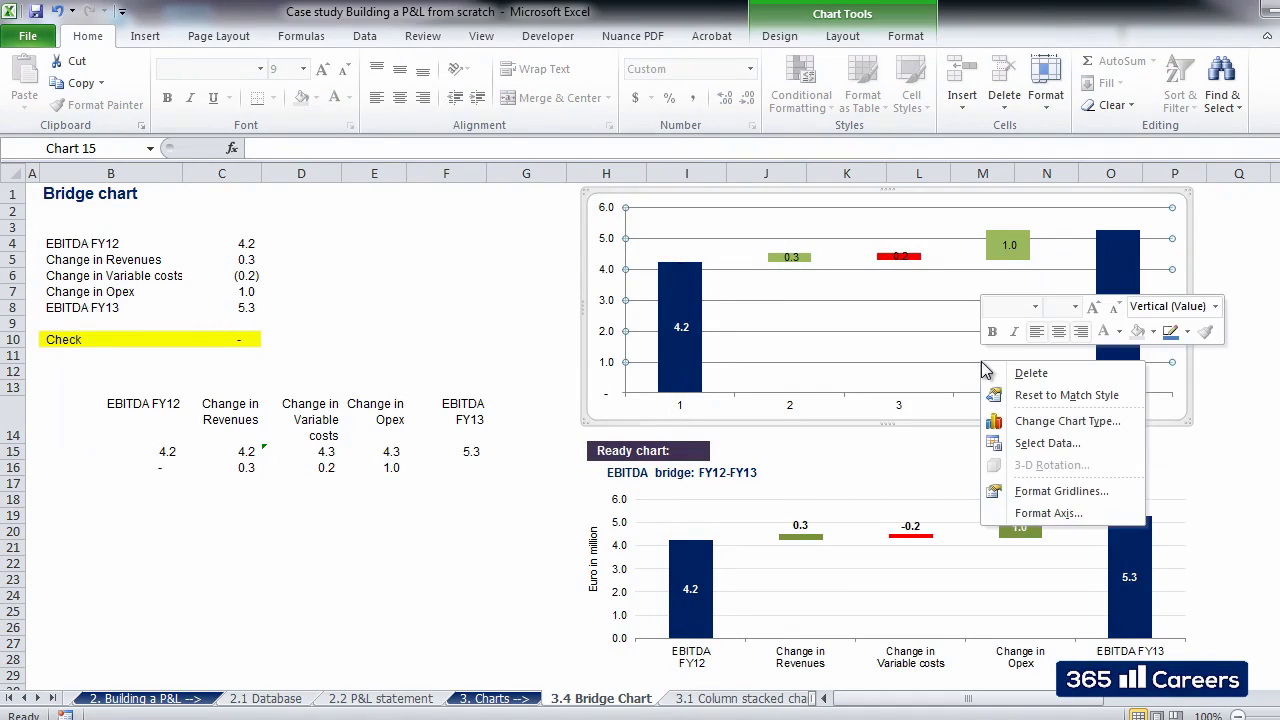
pyautogui.click(1055, 495)
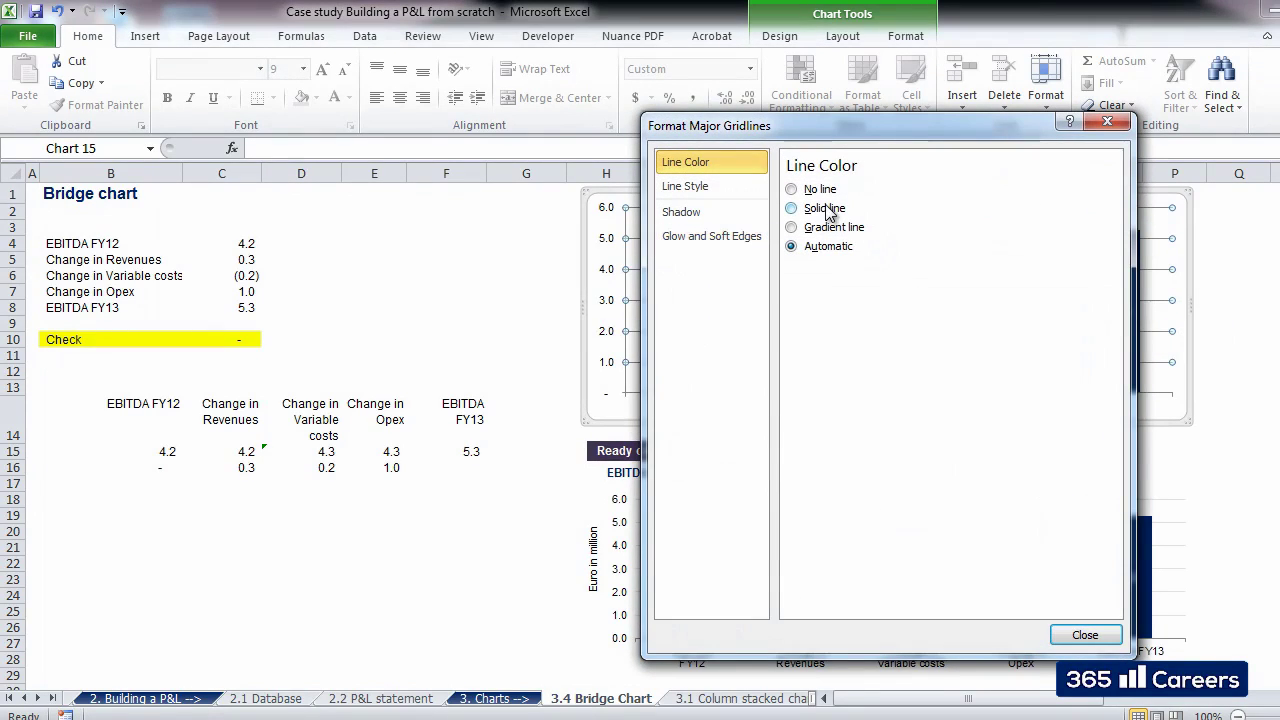
pyautogui.click(809, 213)
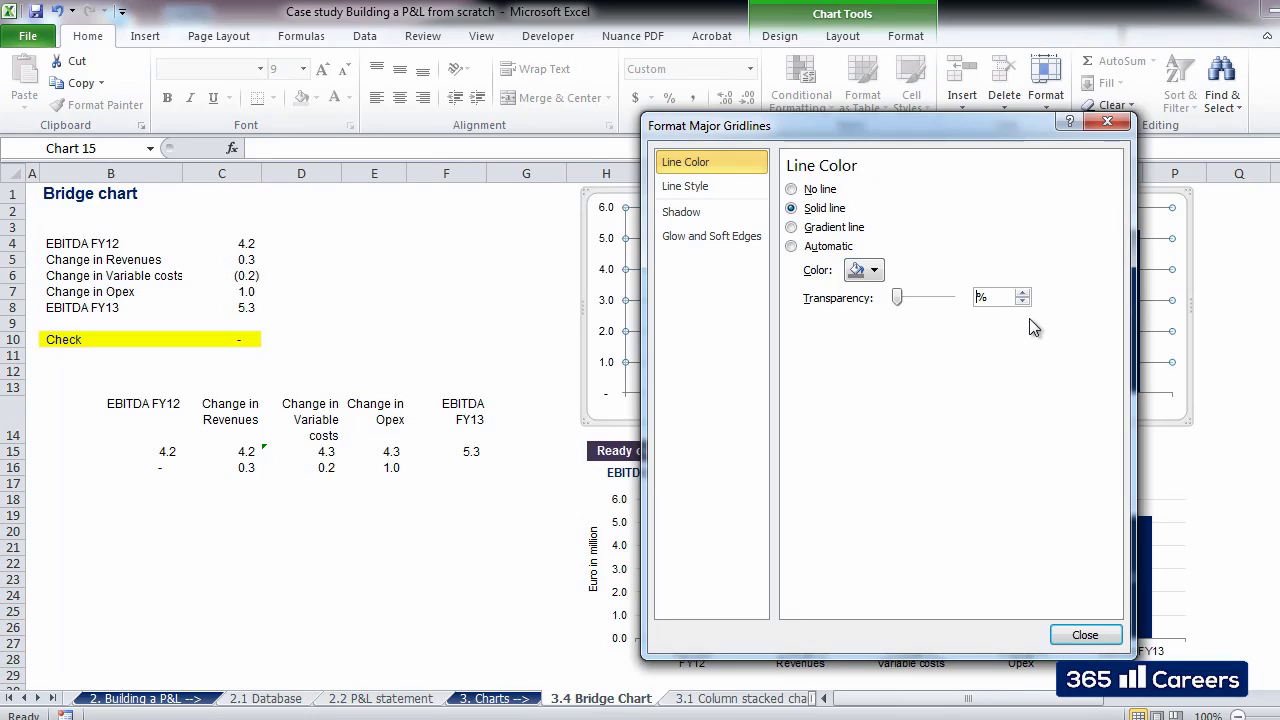
pyautogui.write('79')
pyautogui.press('Return')
pyautogui.click(1250, 391)
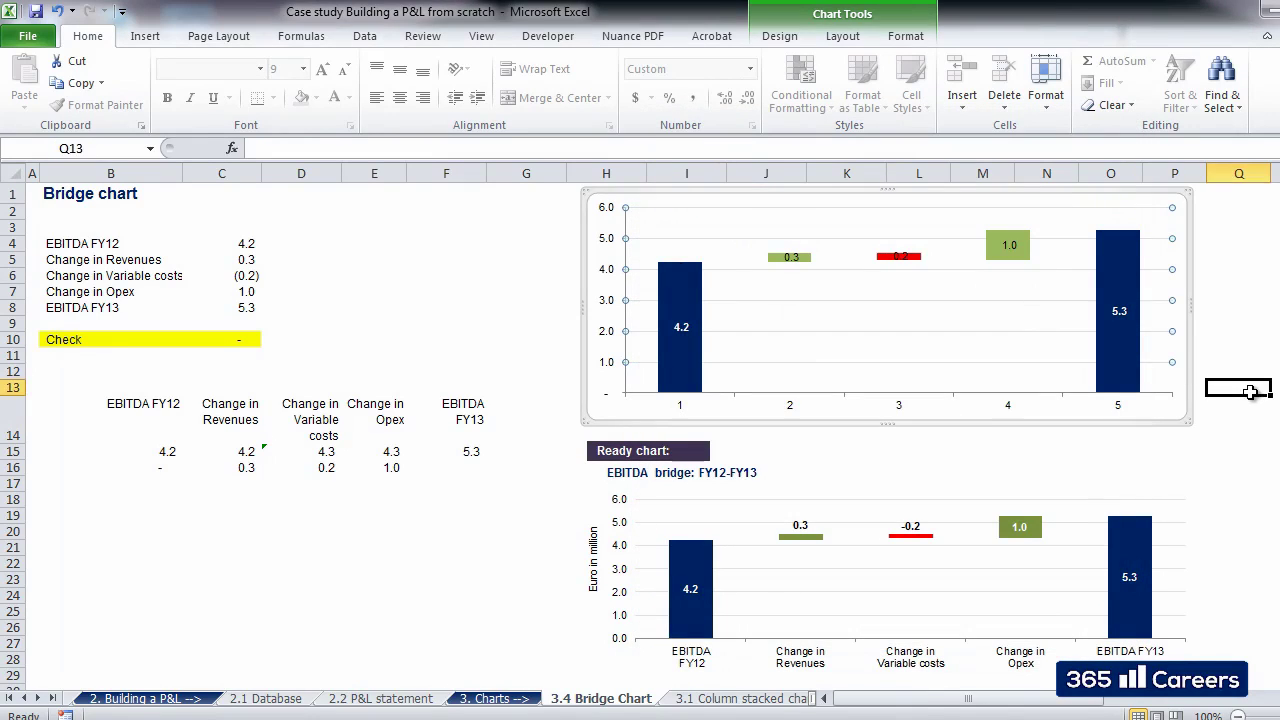
pyautogui.click(1008, 323)
# - Set the upper chart's horizontal axis labels to the category names in B14:F14
pyautogui.rightClick(970, 325)
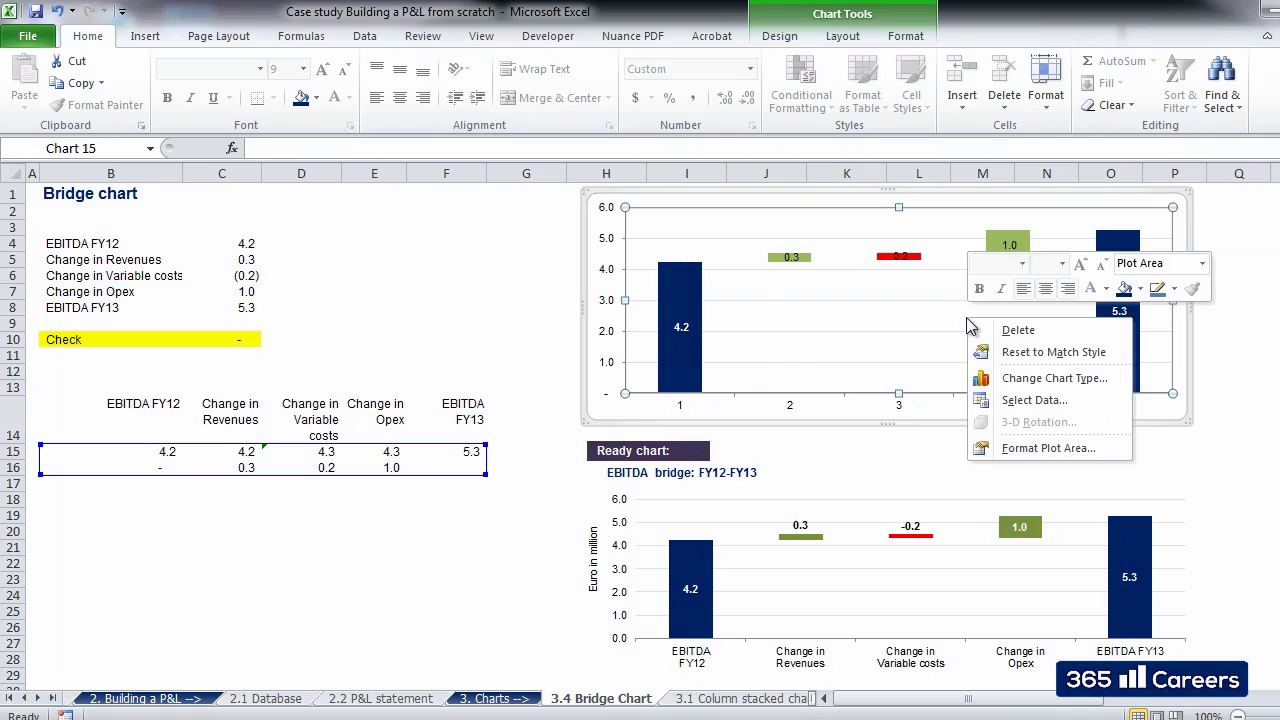
pyautogui.click(1034, 400)
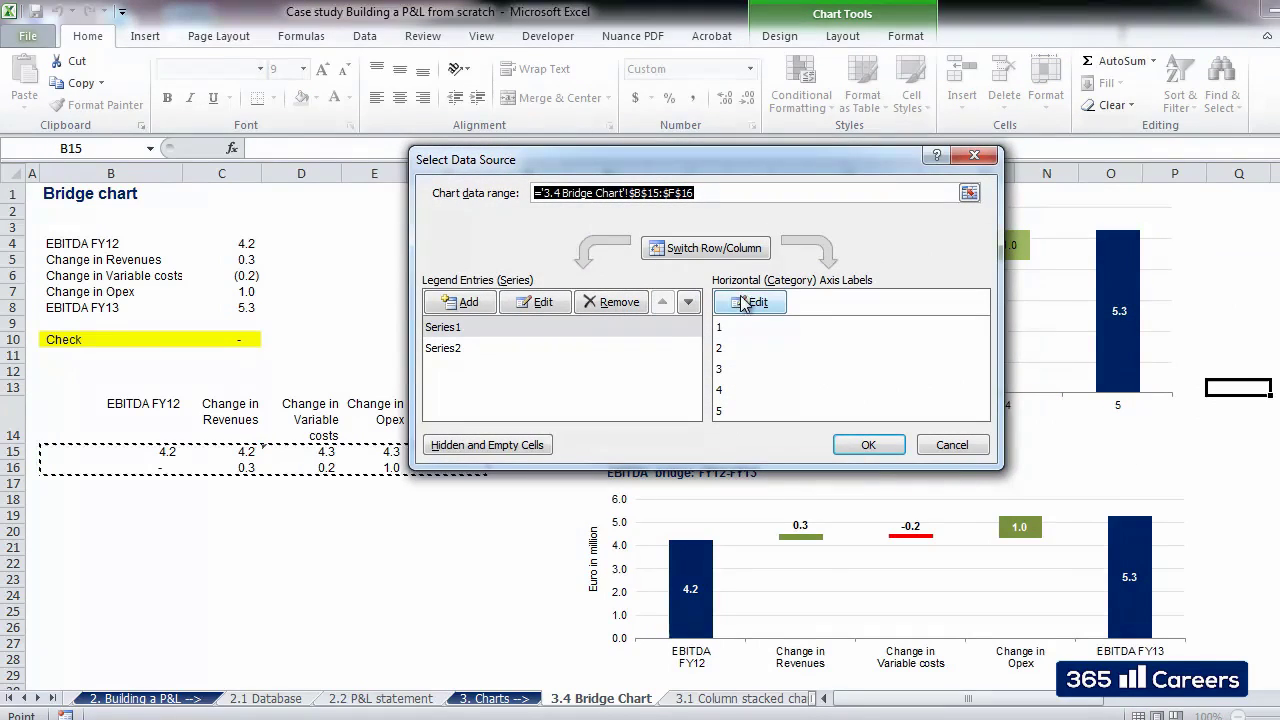
pyautogui.click(743, 305)
pyautogui.click(175, 405)
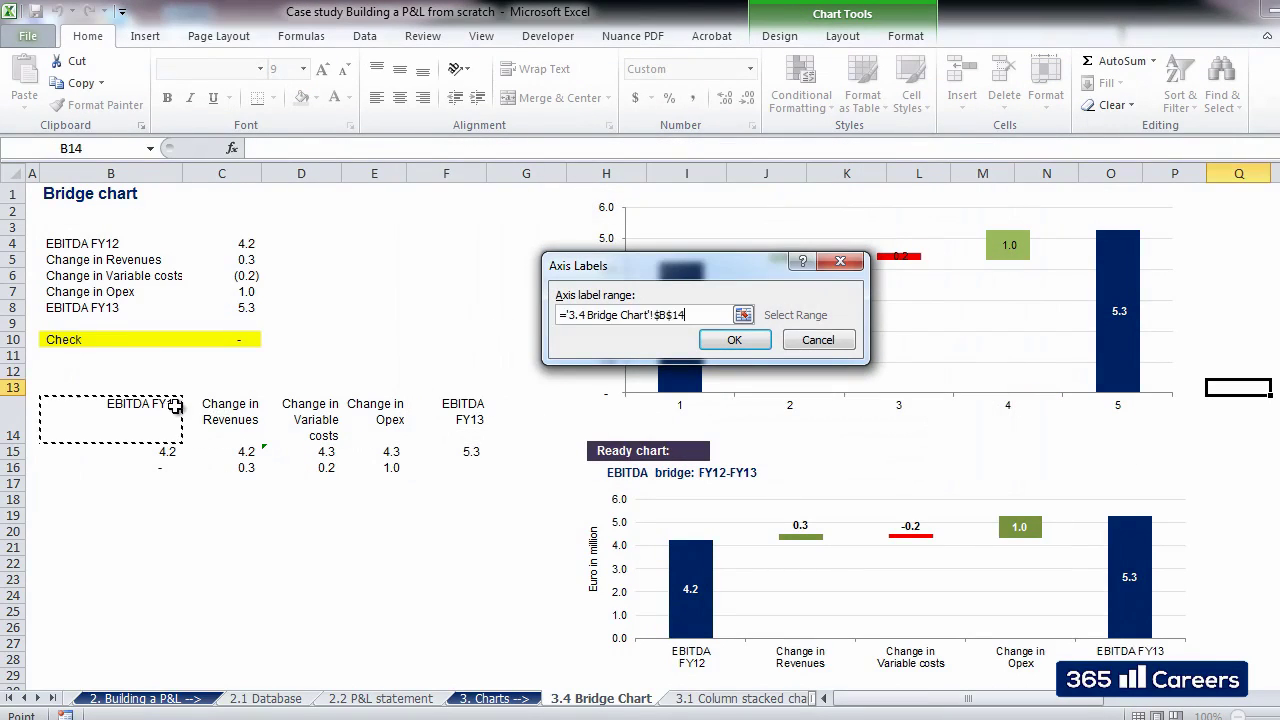
pyautogui.moveTo(175, 405); pyautogui.dragTo(455, 462)
pyautogui.press('Return')
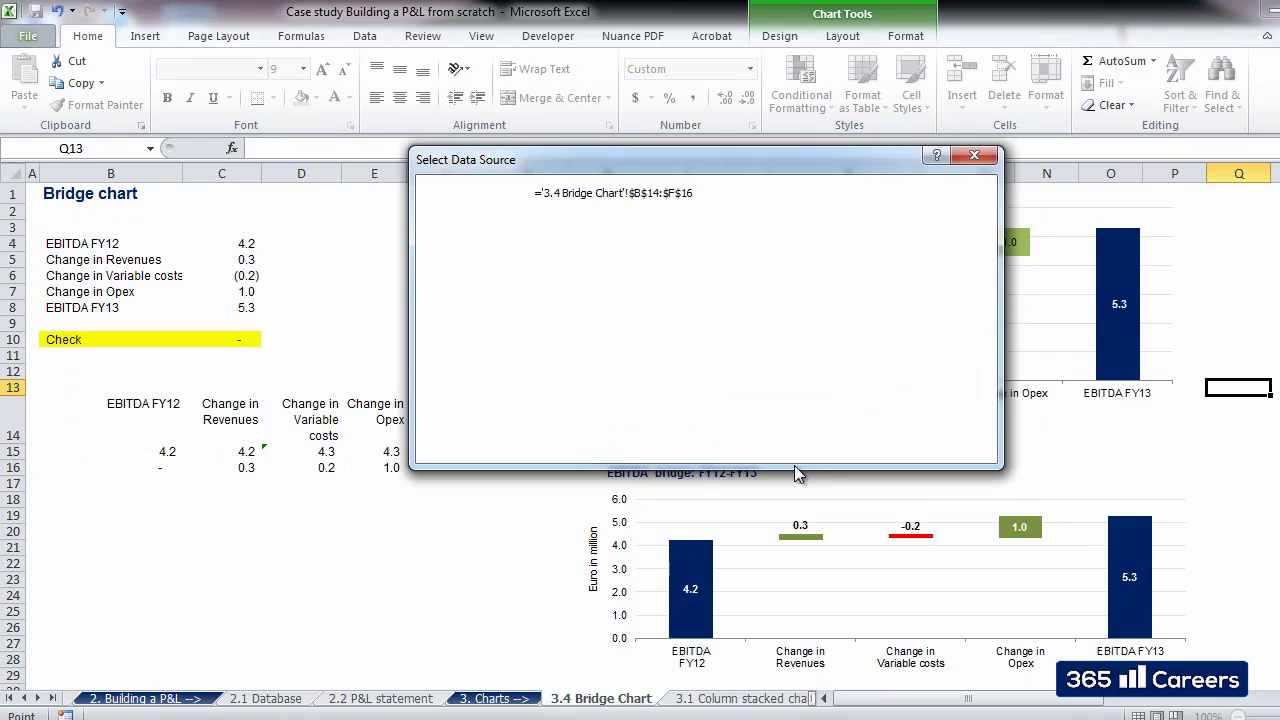
pyautogui.click(874, 455)
pyautogui.click(500, 291)
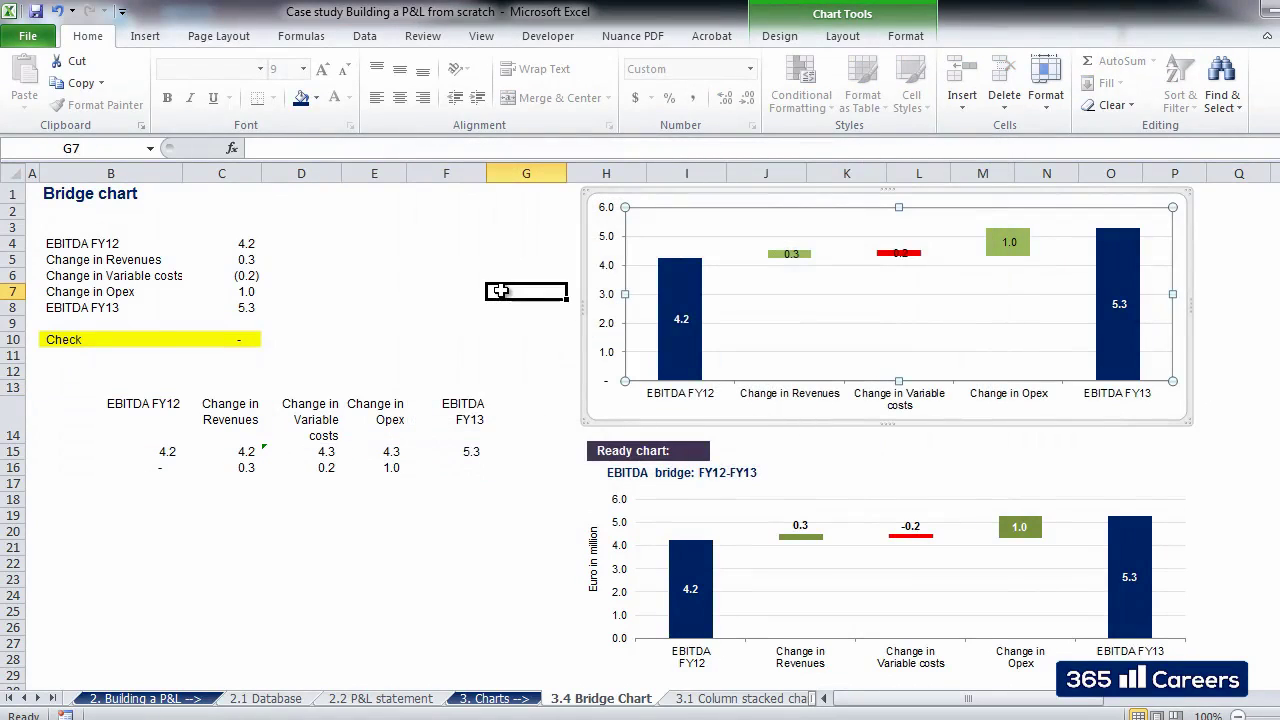
# - Add a rotated vertical axis title reading 'Euro in million' to the upper chart
pyautogui.click(1234, 359)
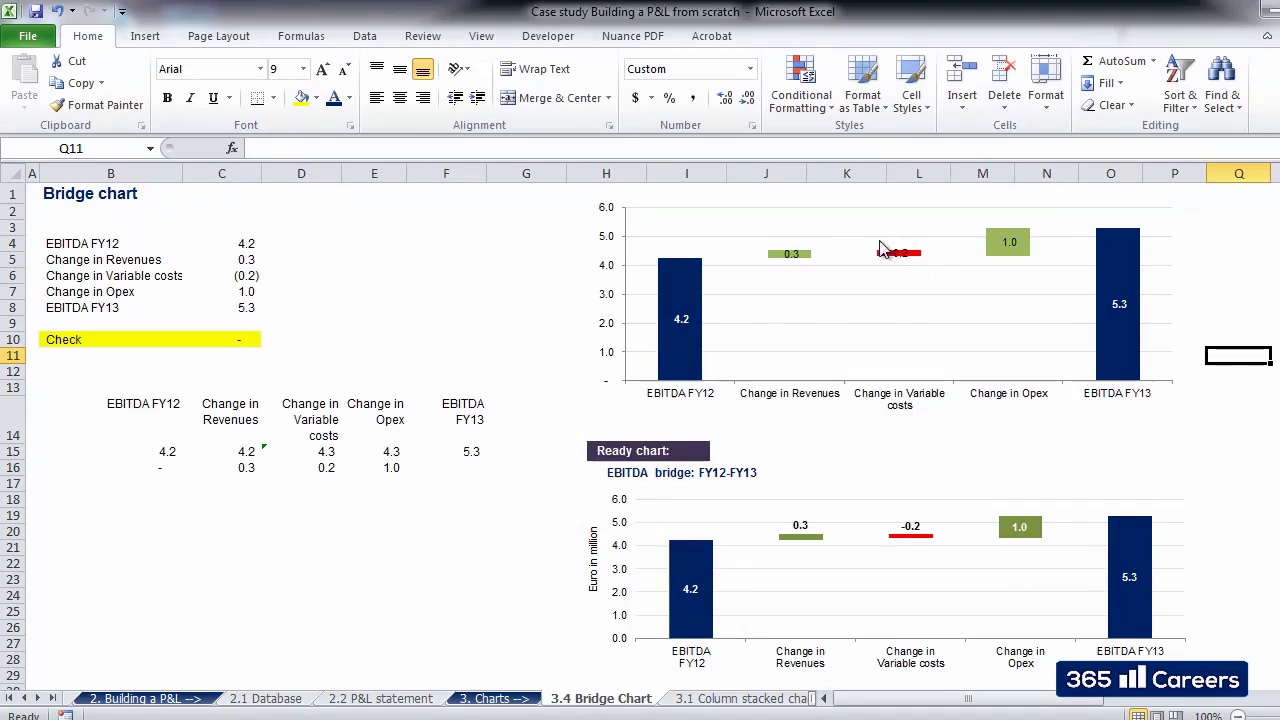
pyautogui.click(677, 223)
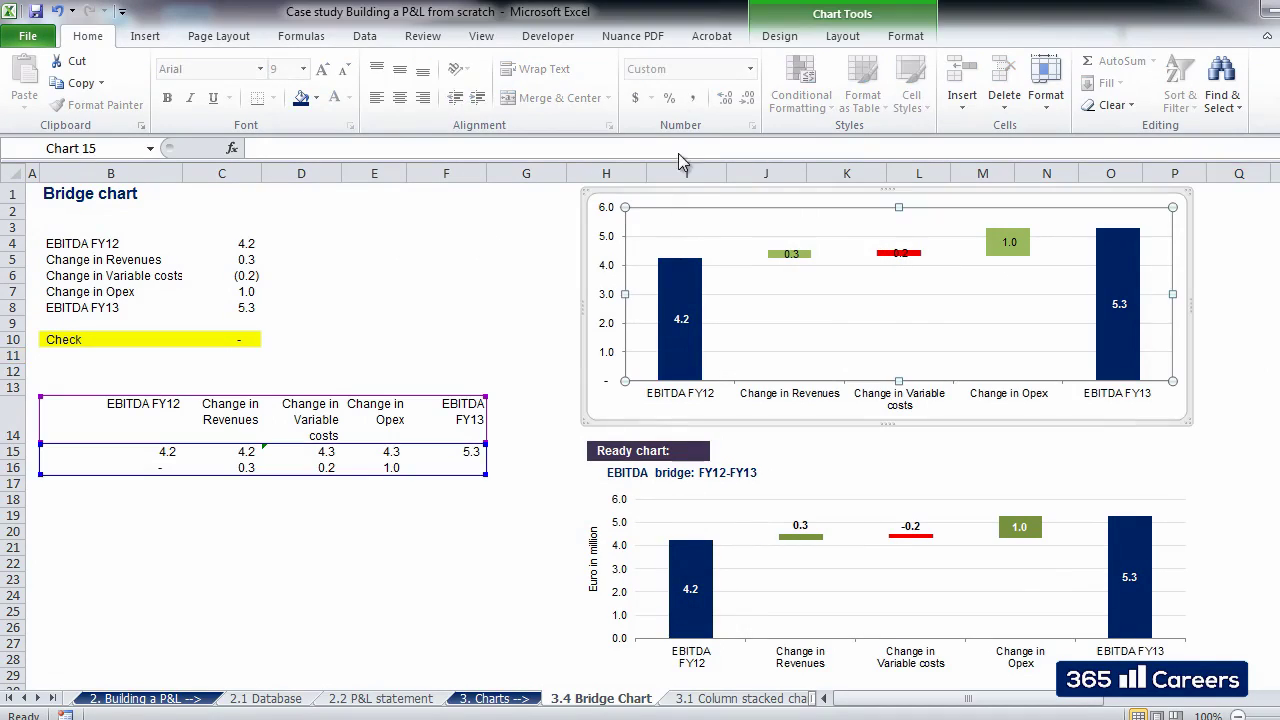
pyautogui.click(843, 36)
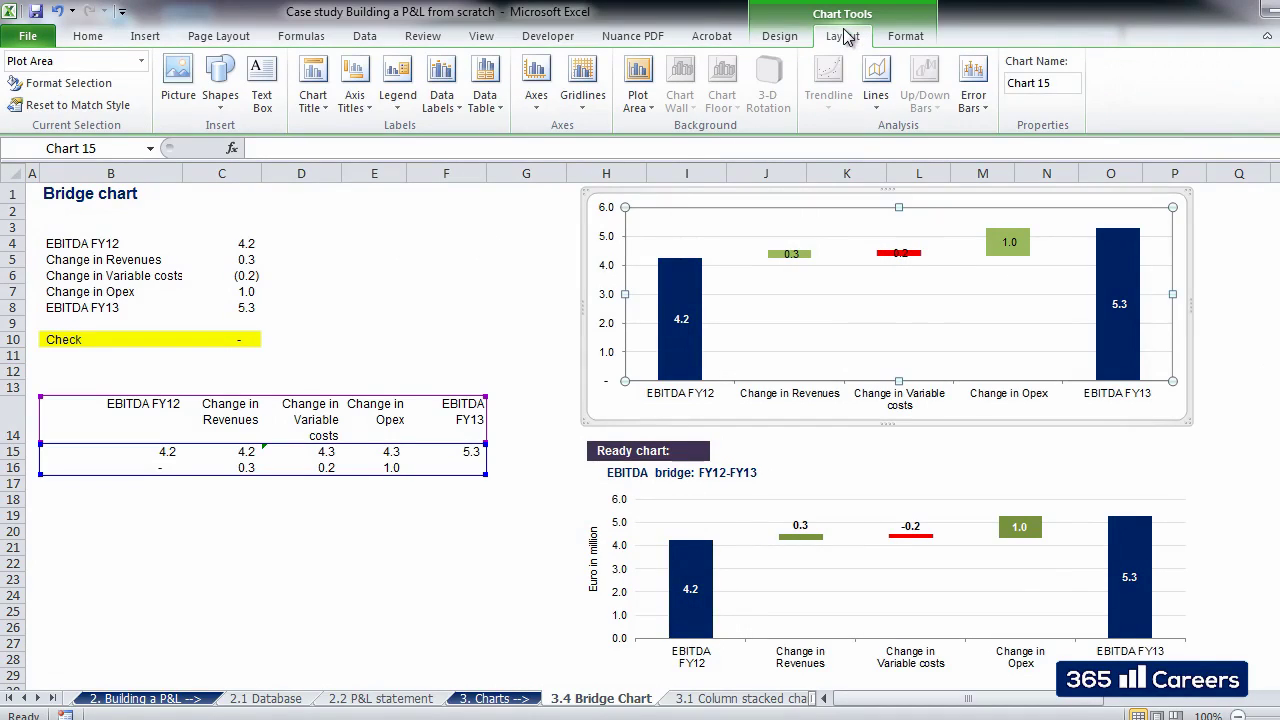
pyautogui.click(359, 103)
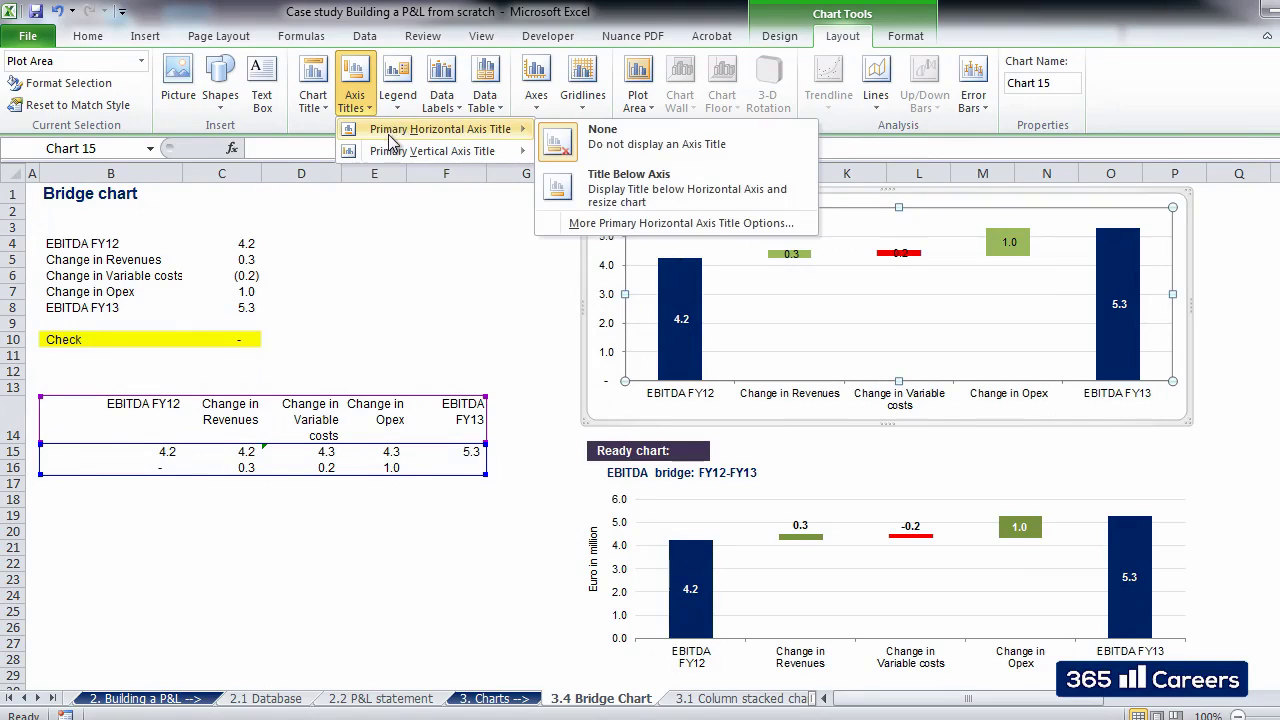
pyautogui.moveTo(398, 150)
pyautogui.click(620, 170)
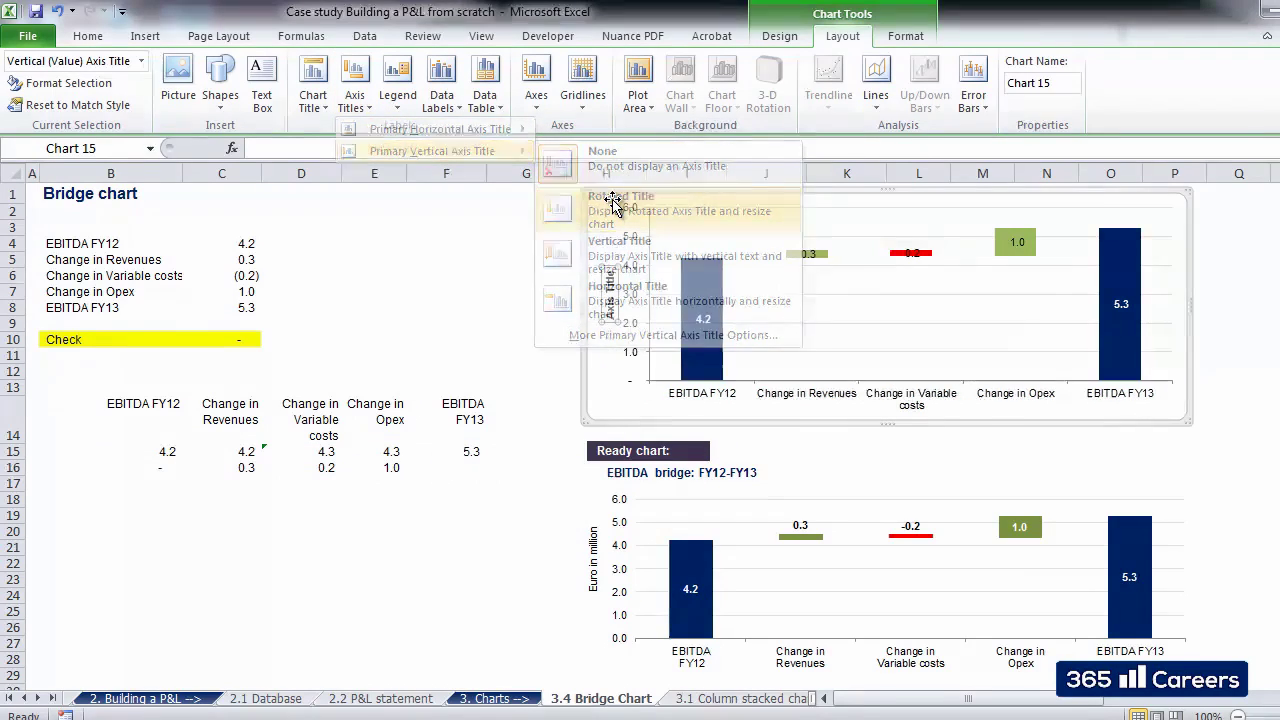
pyautogui.moveTo(609, 318); pyautogui.dragTo(609, 267)
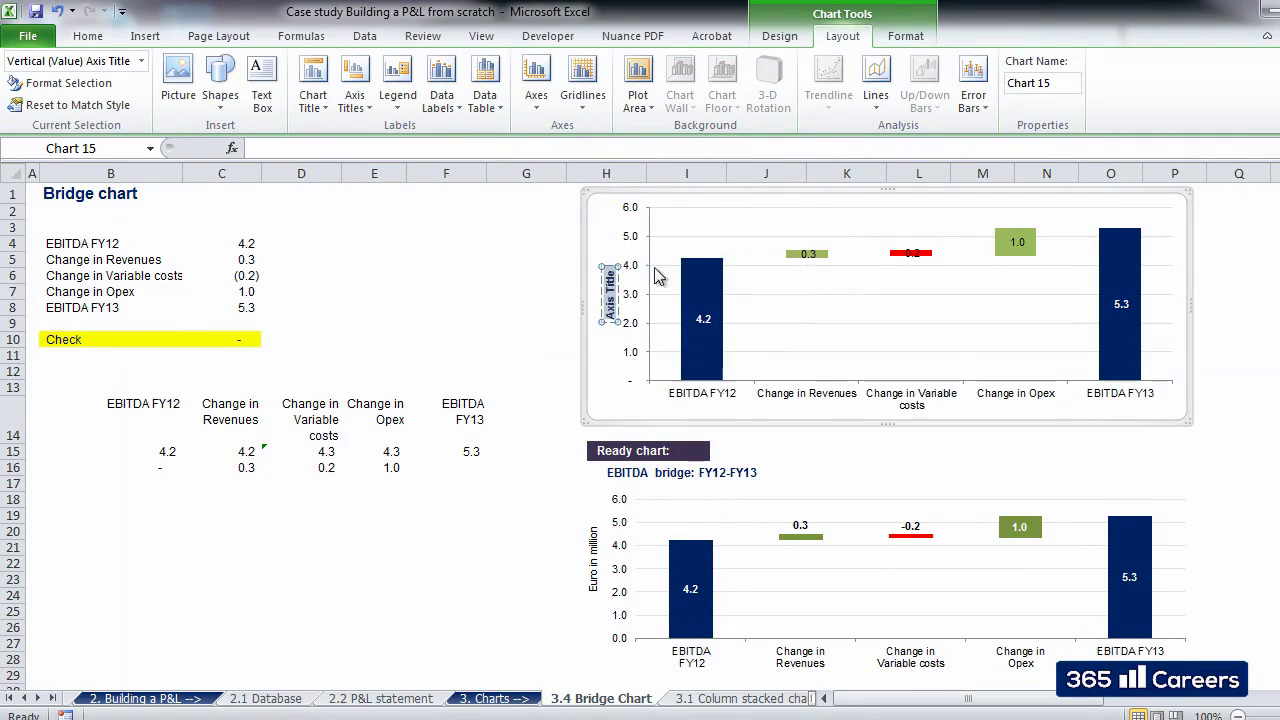
pyautogui.write('Euro in mi')
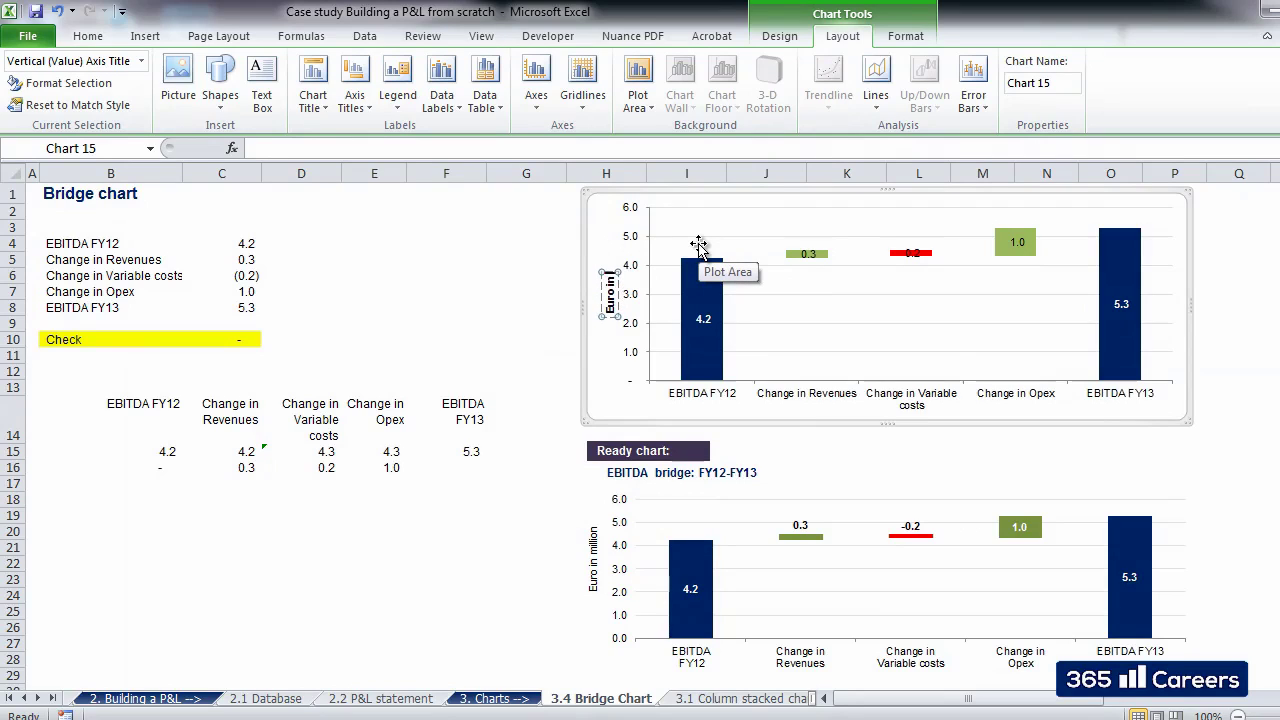
pyautogui.write('llion')
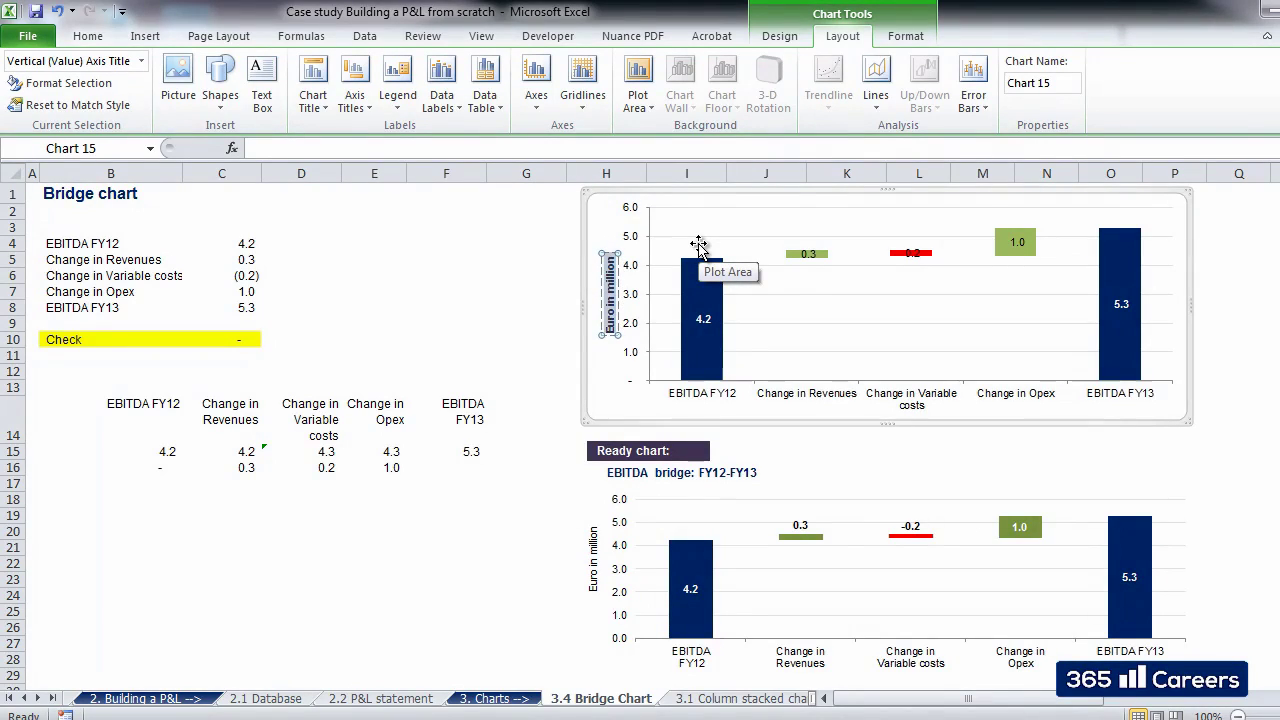
pyautogui.click(446, 276)
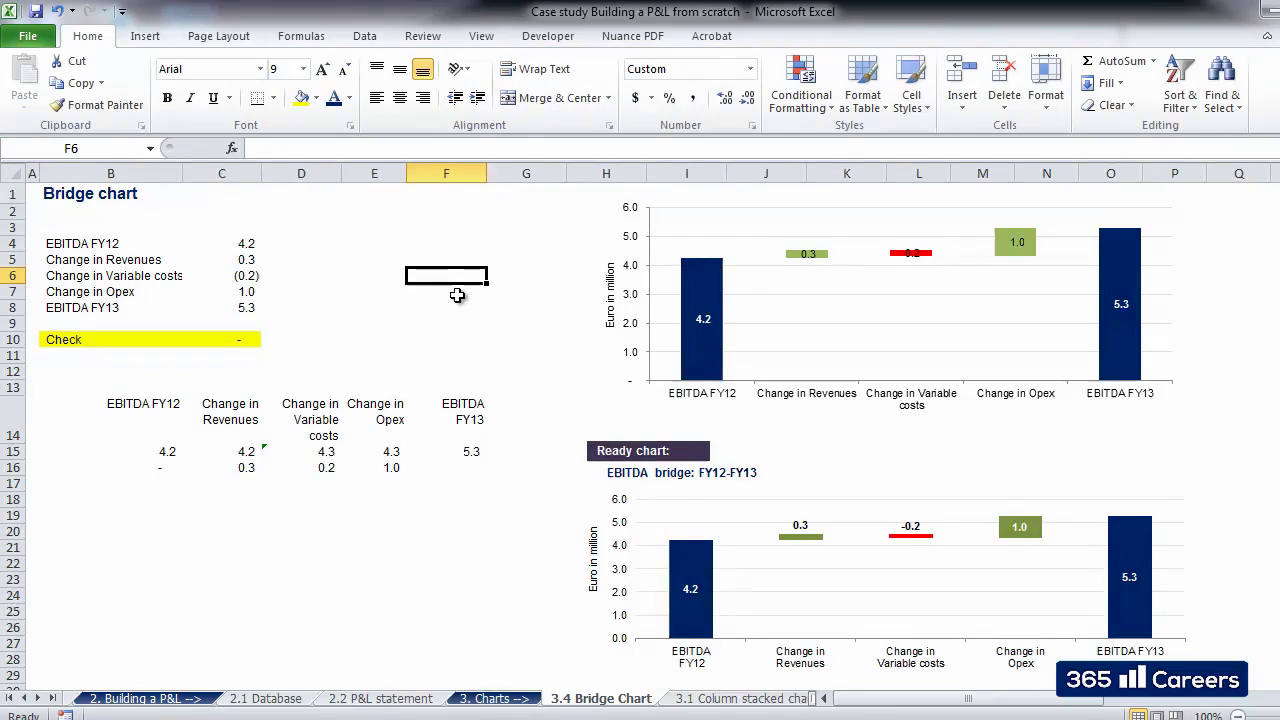
# - Move the 0.2 label above the red Change in Variable costs bar and the 0.3 label above Change in Revenues
pyautogui.click(1180, 320)
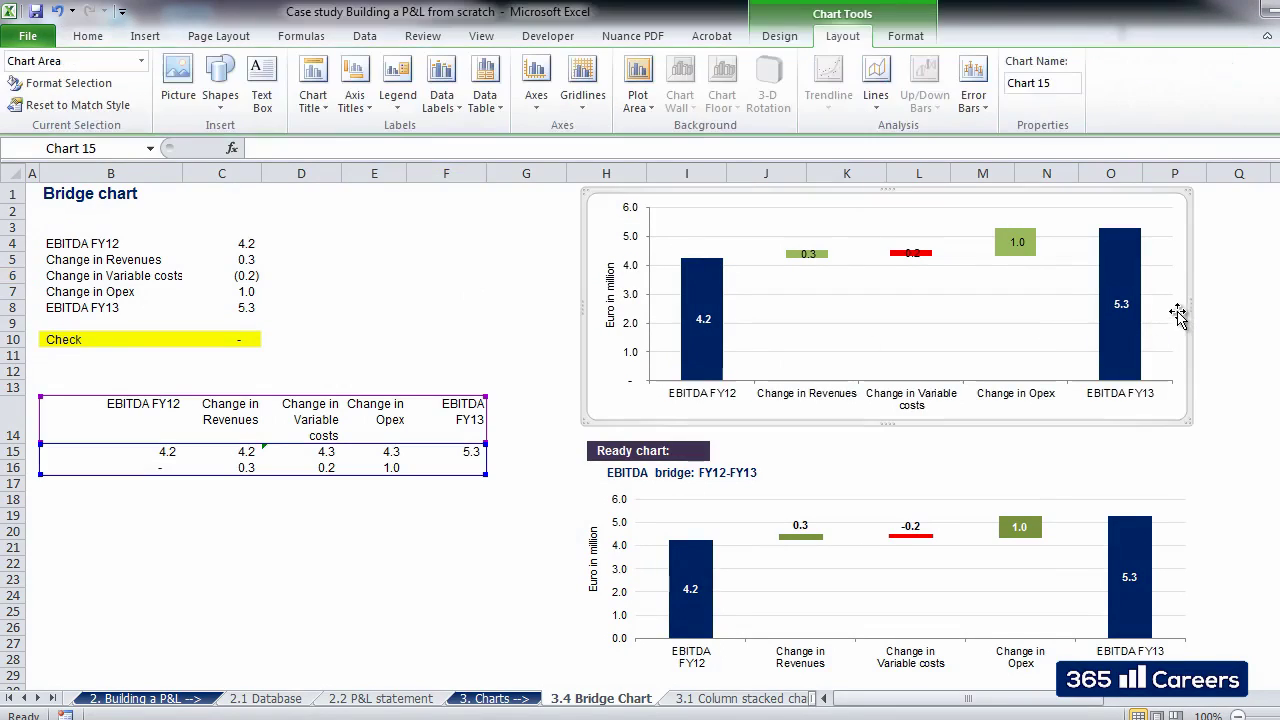
pyautogui.click(913, 250)
pyautogui.moveTo(913, 250); pyautogui.dragTo(913, 243)
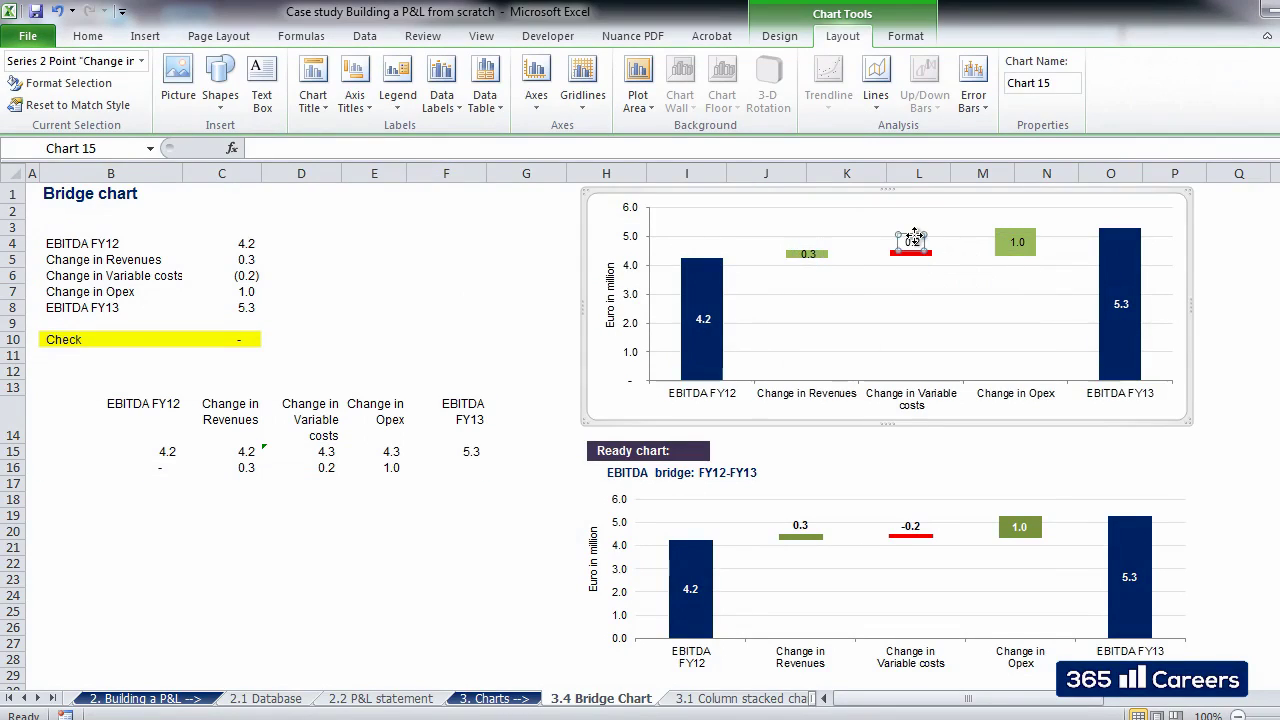
pyautogui.click(810, 252)
pyautogui.moveTo(813, 239); pyautogui.dragTo(815, 240)
pyautogui.click(1238, 323)
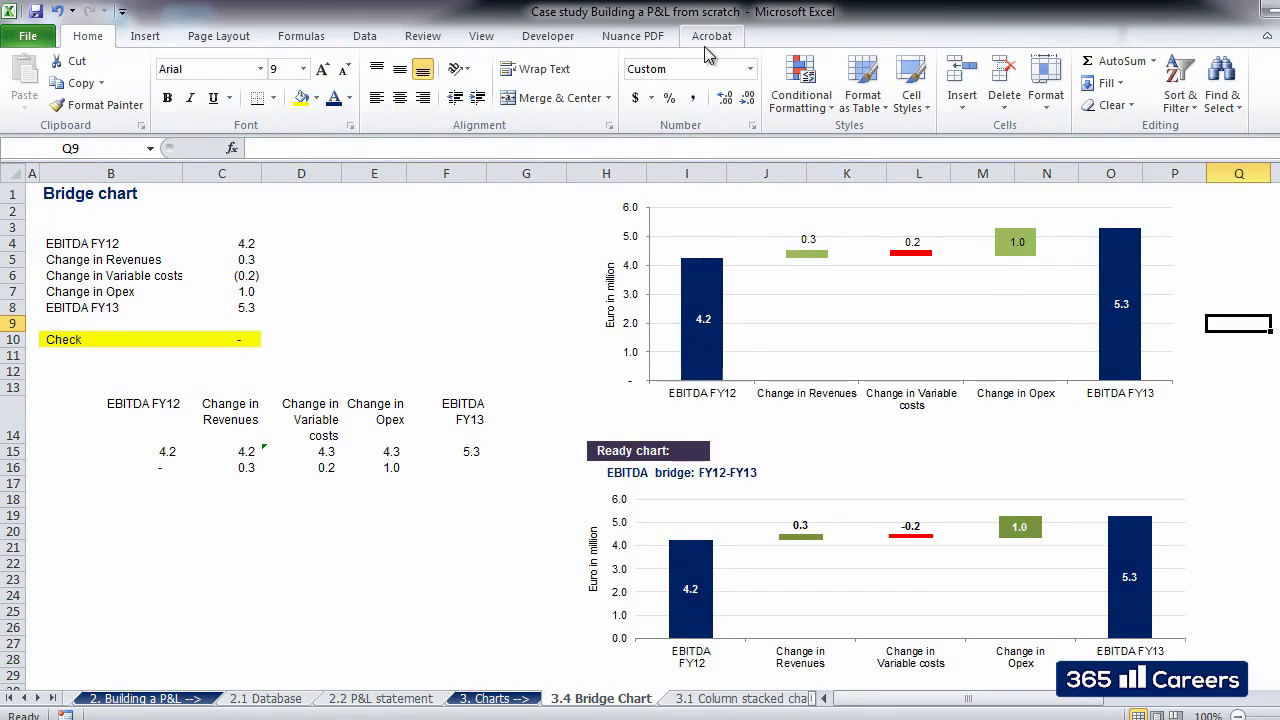
# - Add a chart title above the bridge chart reading 'EBITDA bridge FY12-FY13'
pyautogui.click(677, 214)
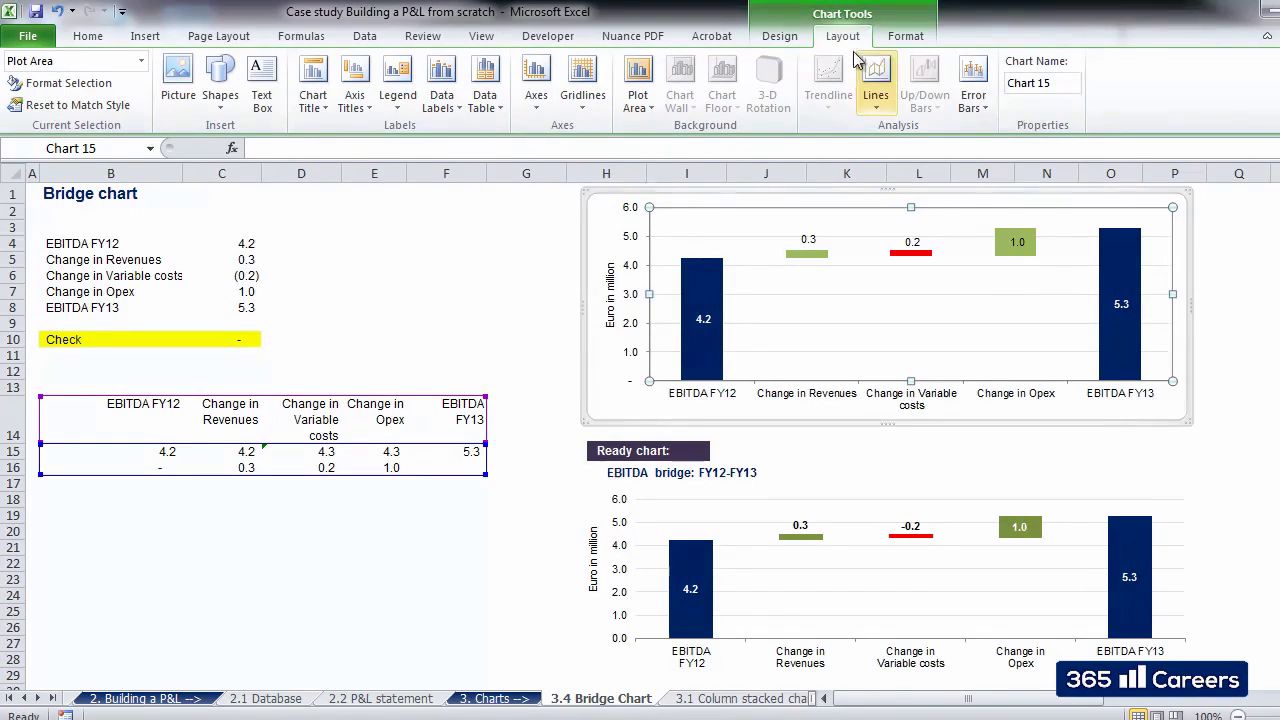
pyautogui.click(313, 95)
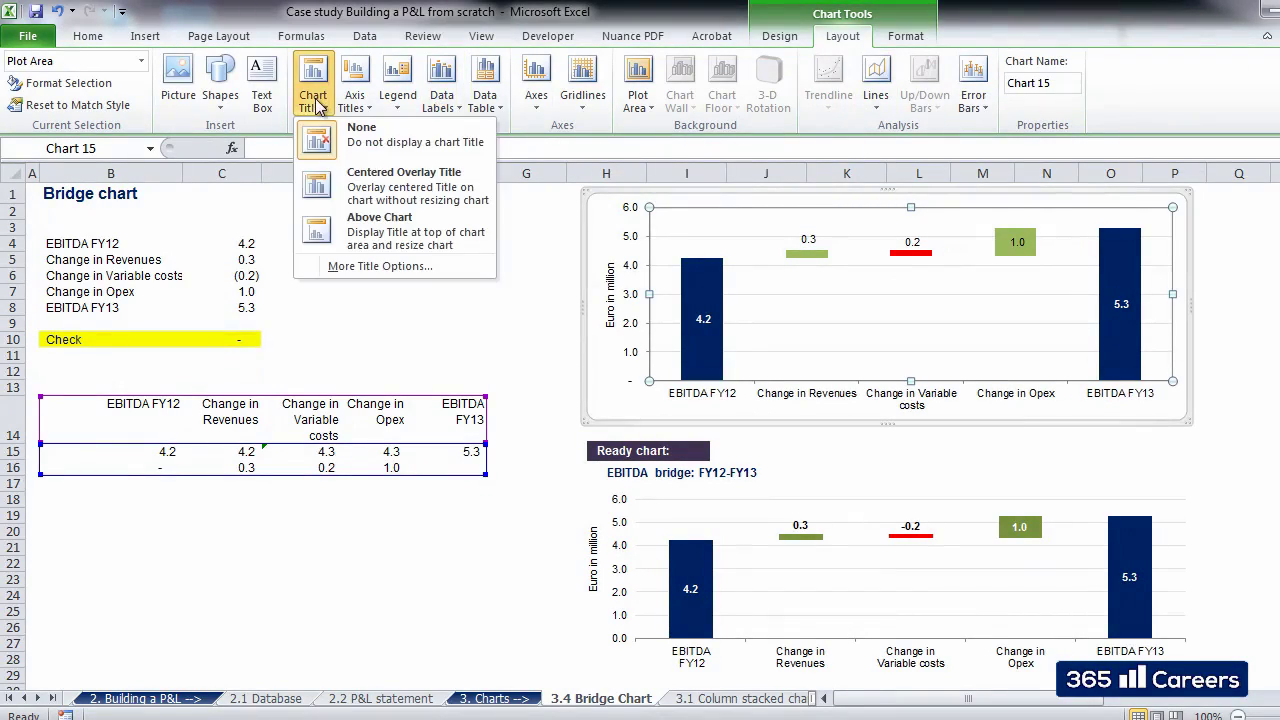
pyautogui.click(360, 229)
pyautogui.tripleClick(876, 216)
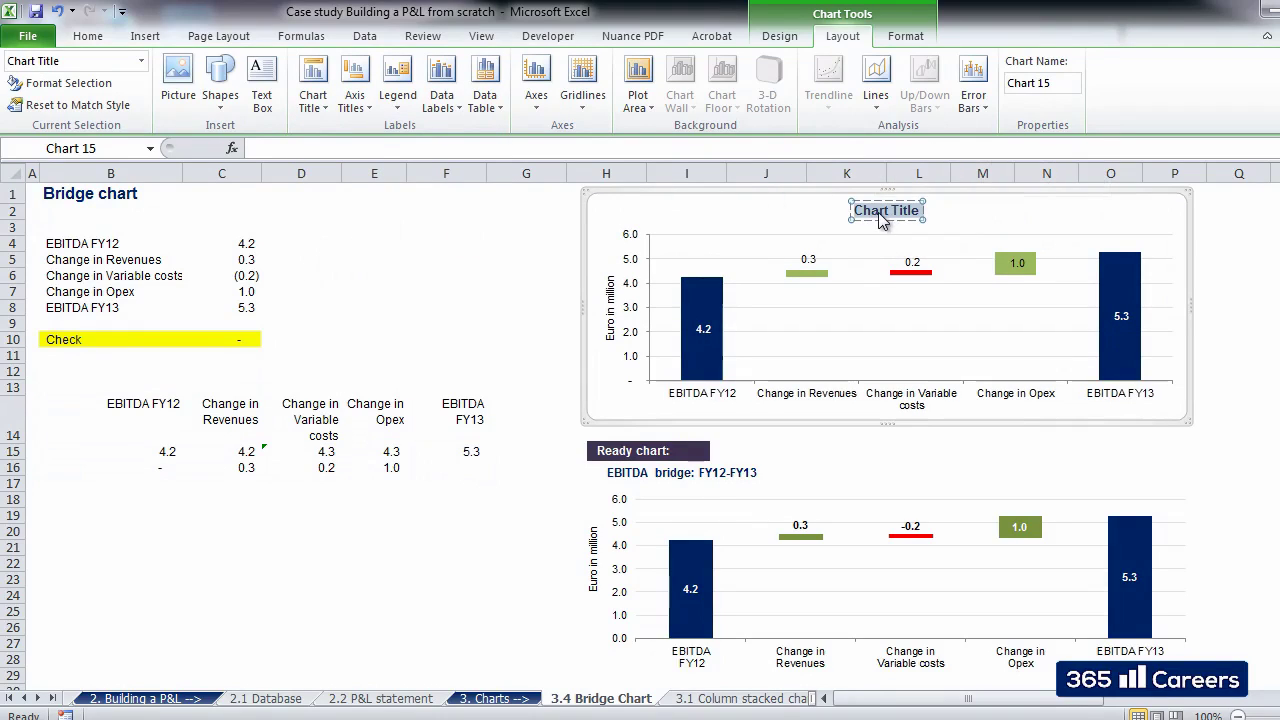
pyautogui.write('EBITDA')
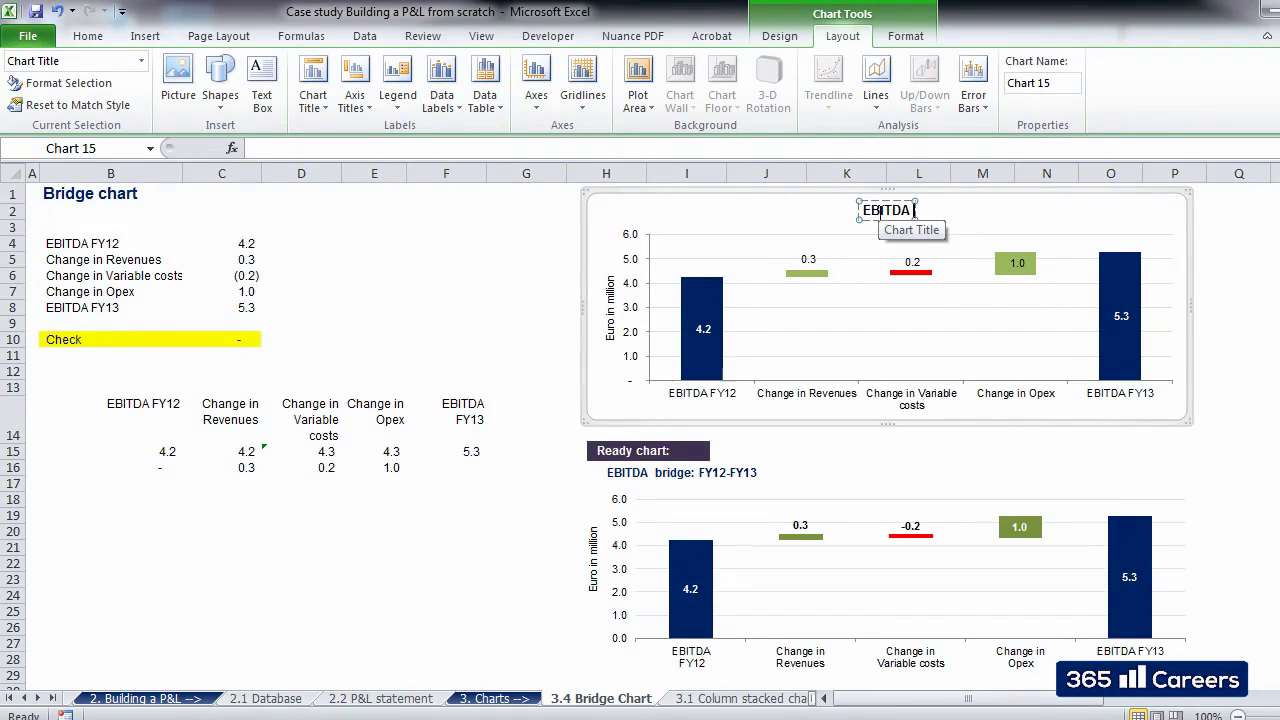
pyautogui.write(' bridge FY')
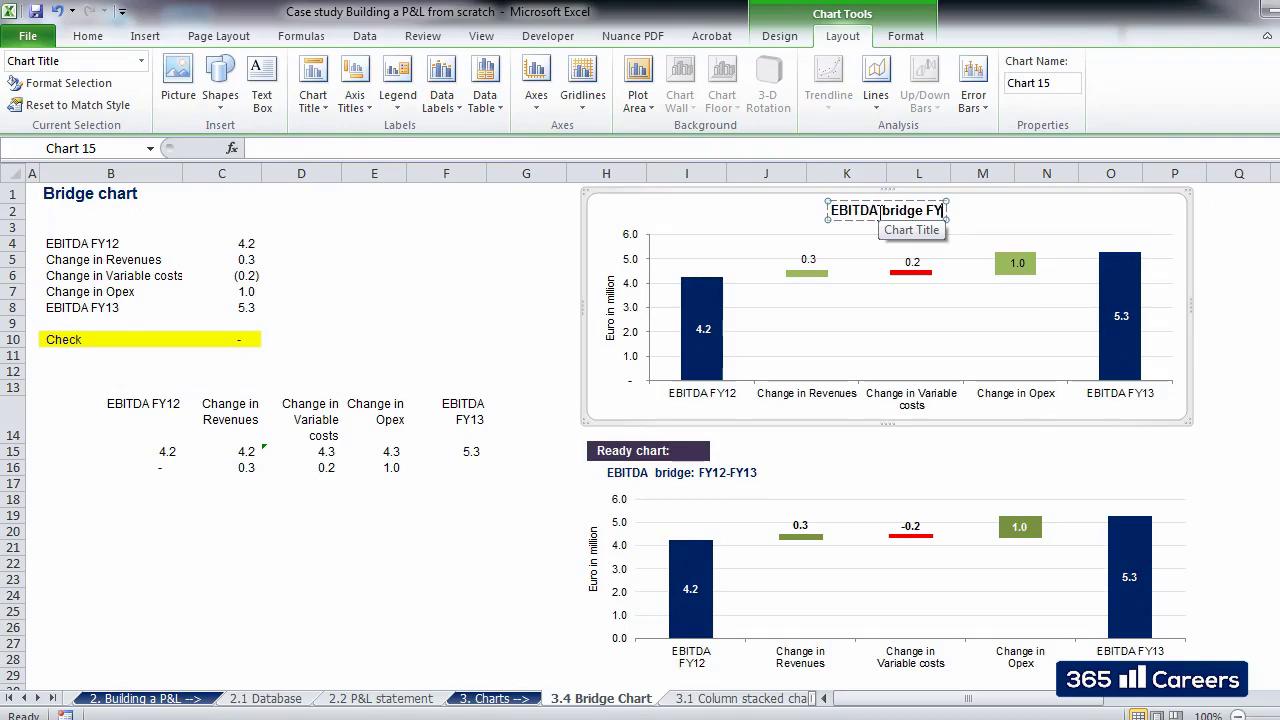
pyautogui.write('12-FY13')
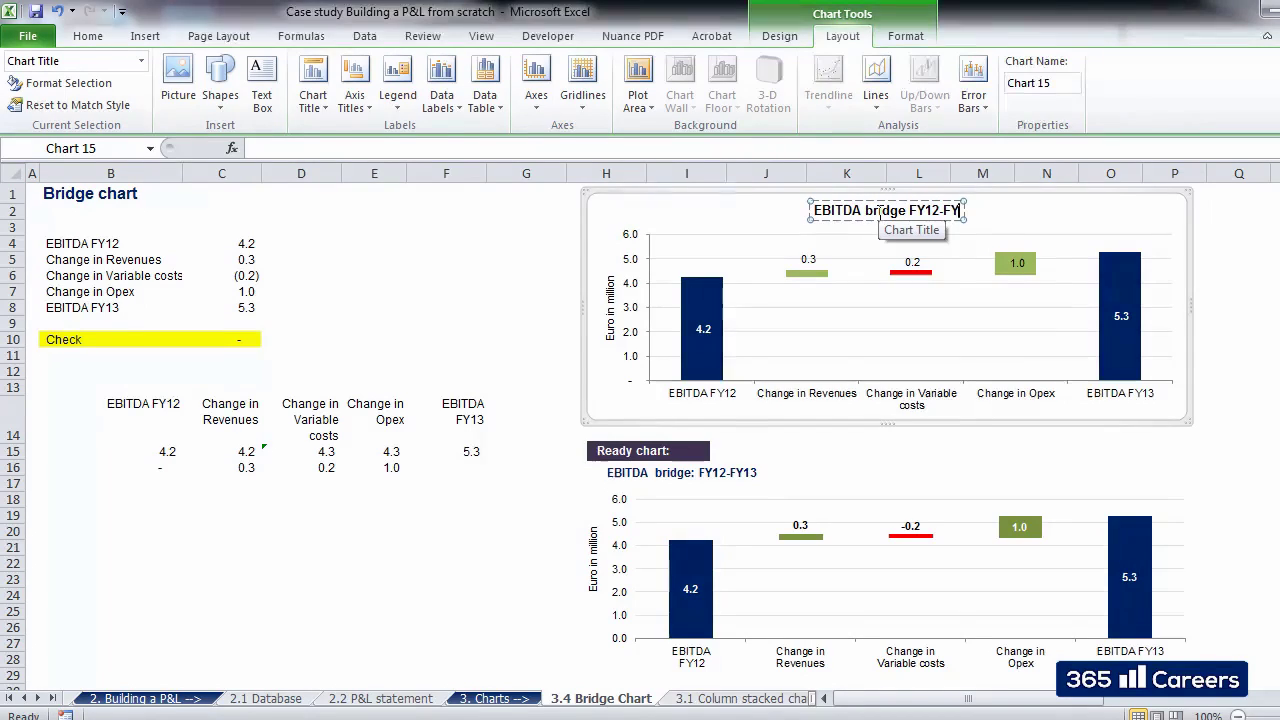
# - Format the title at 9 pt in Dark Blue and move it to the chart's left side
pyautogui.tripleClick(884, 212)
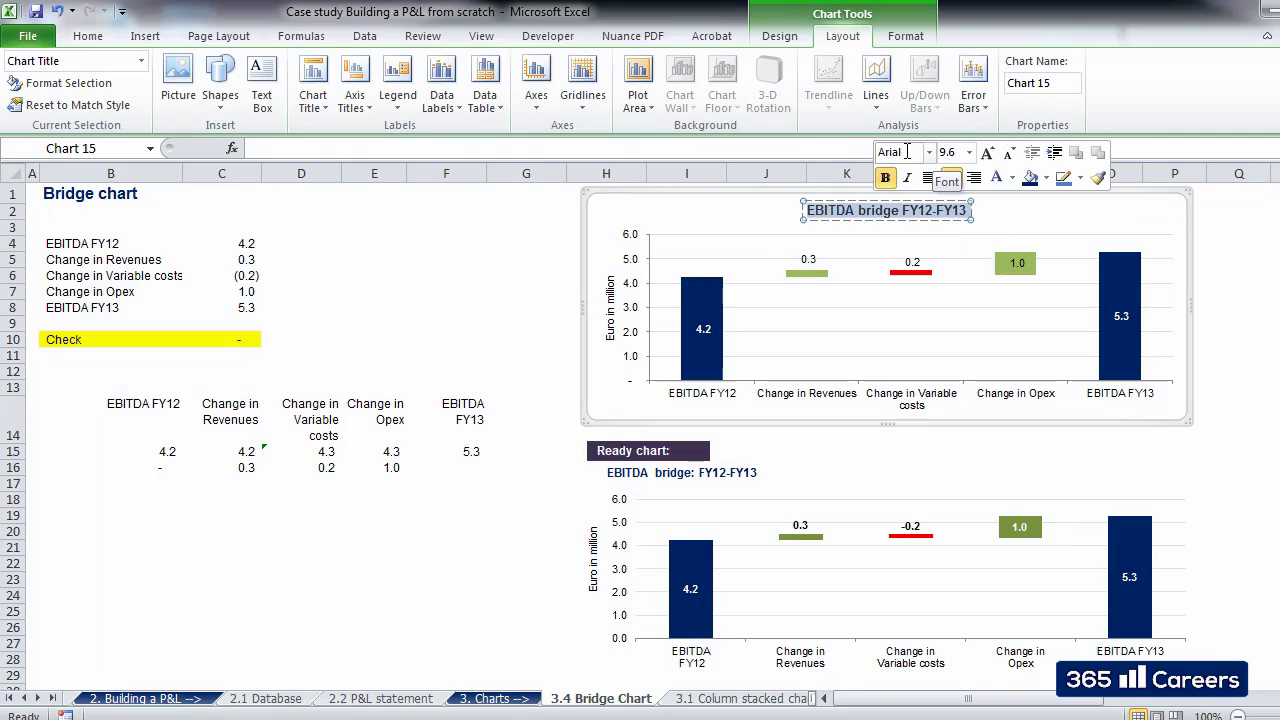
pyautogui.click(907, 152)
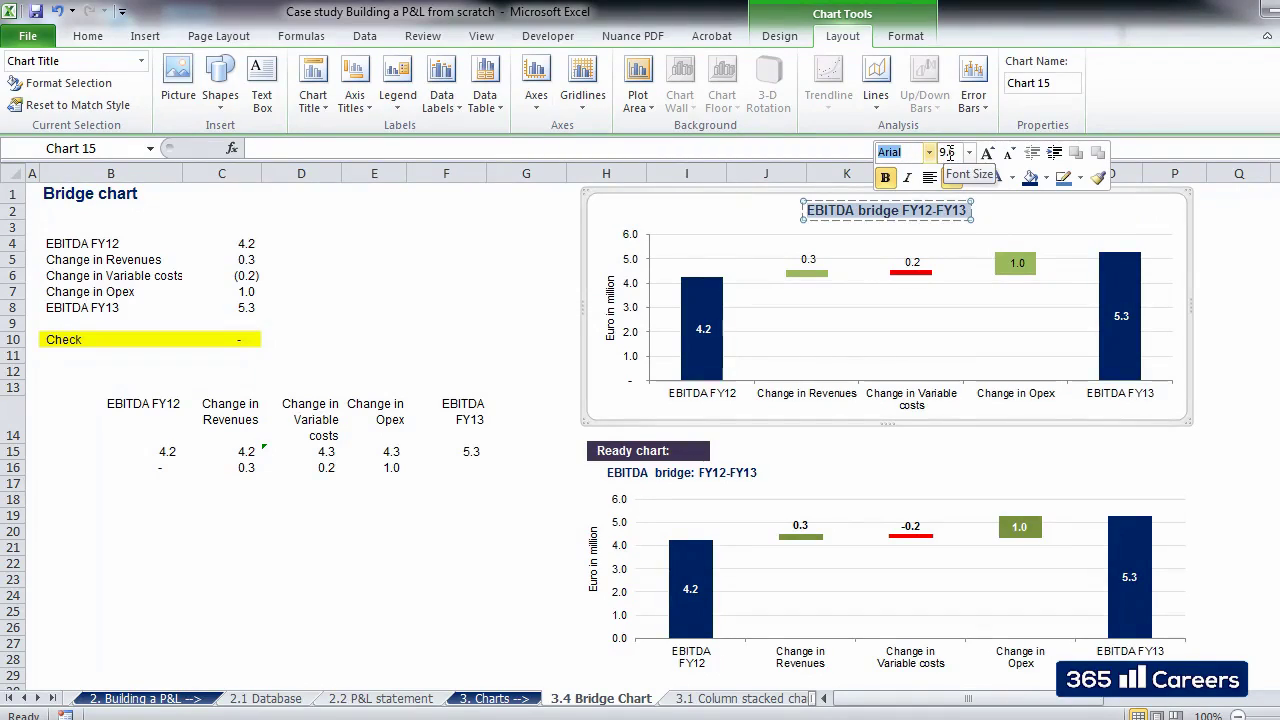
pyautogui.click(949, 153)
pyautogui.press('Return')
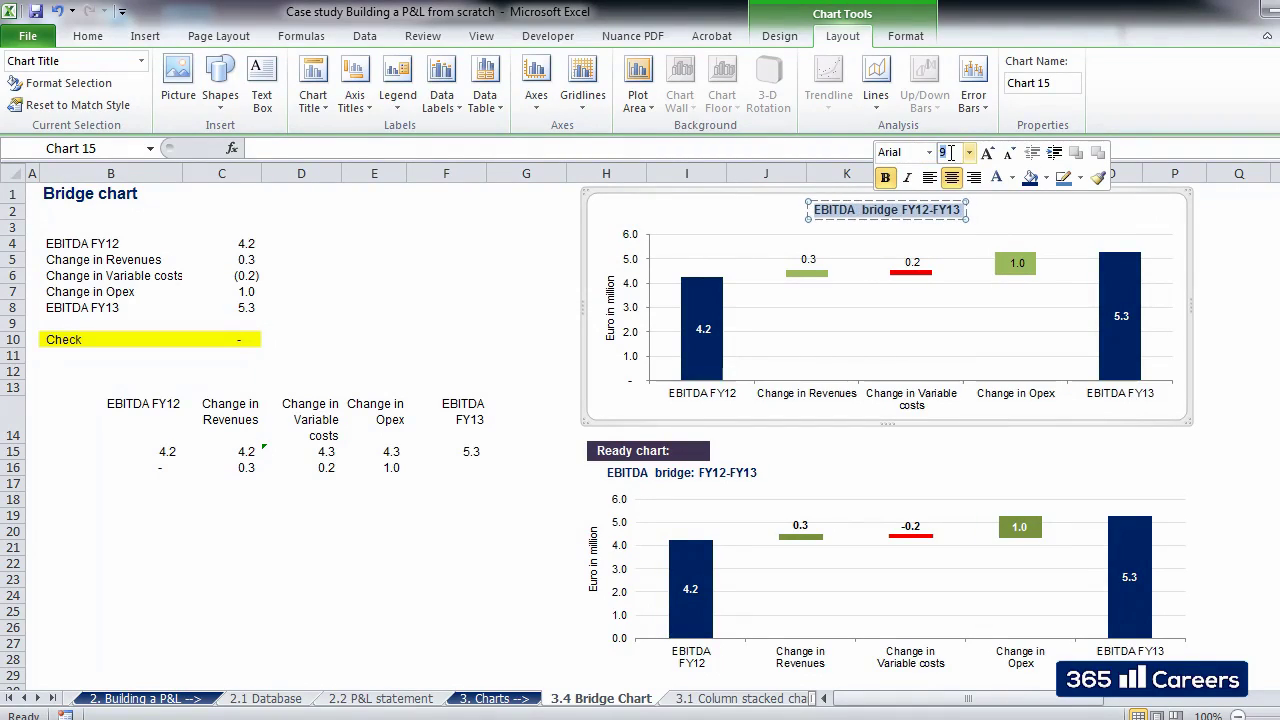
pyautogui.click(1012, 178)
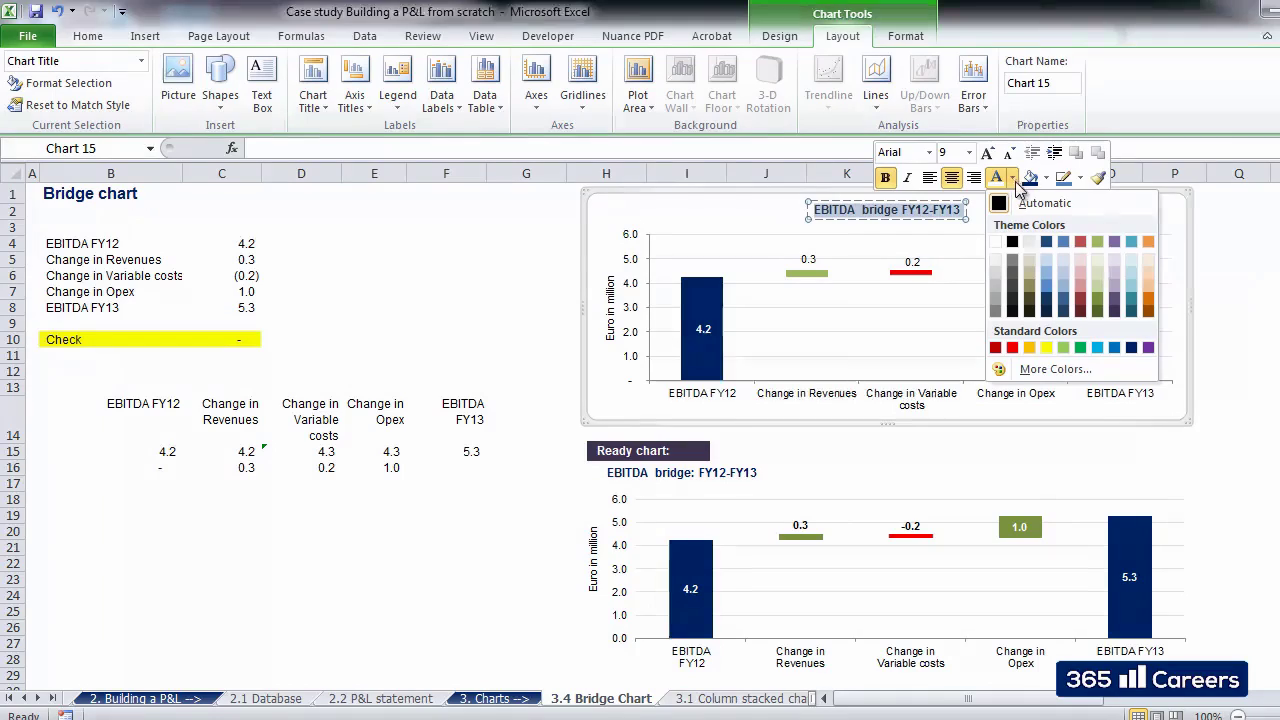
pyautogui.click(1131, 347)
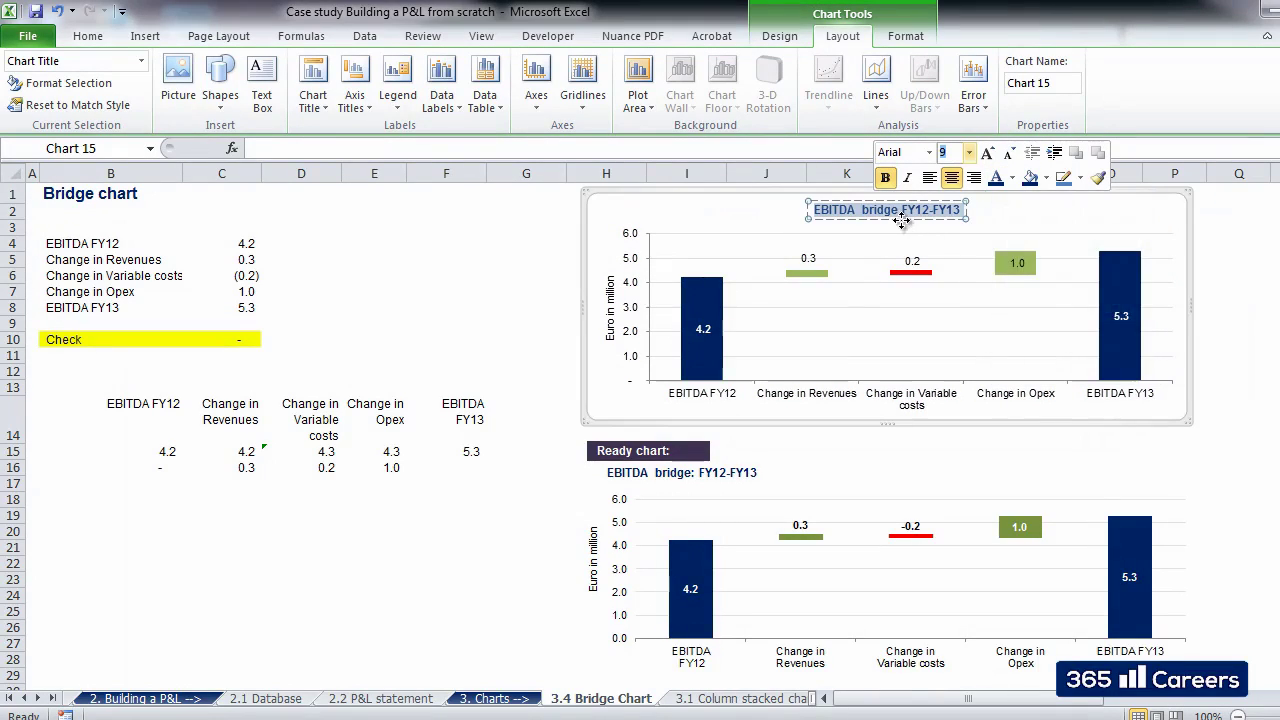
pyautogui.click(902, 220)
pyautogui.moveTo(789, 218); pyautogui.dragTo(706, 218)
pyautogui.click(522, 227)
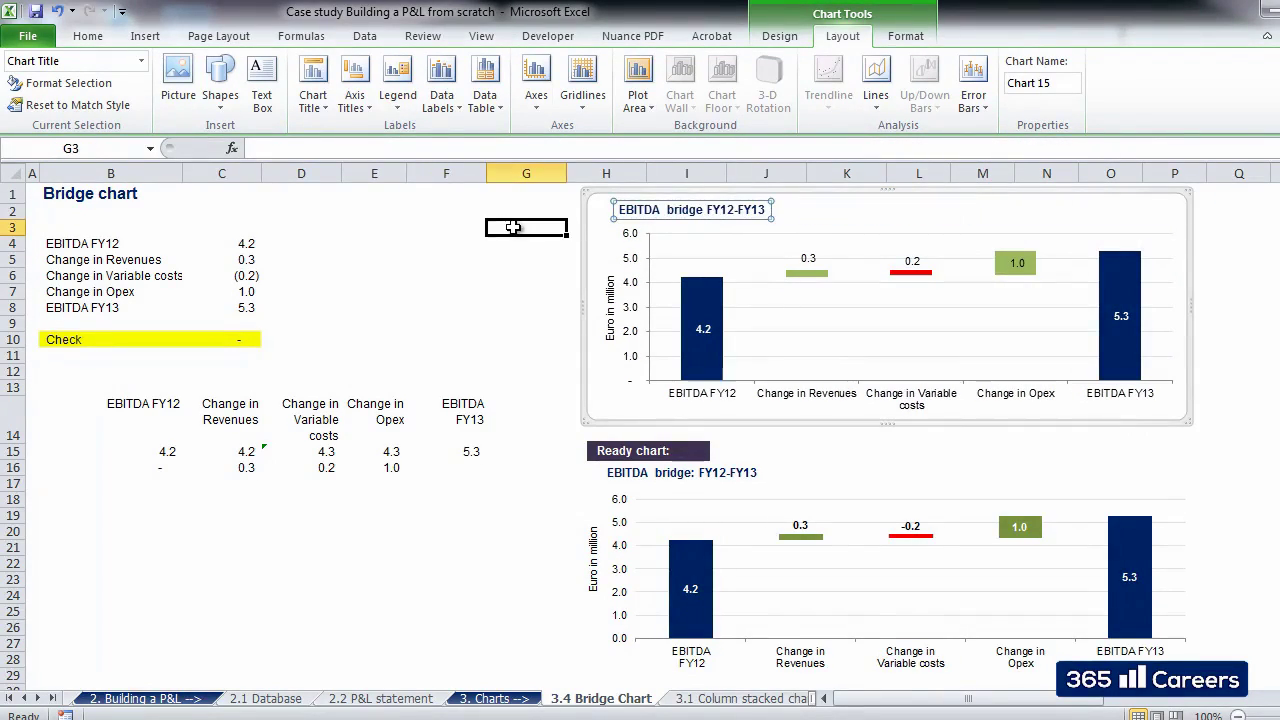
# - Check the positions of the 0.3, 0.2 and 1.0 data labels one by one
pyautogui.click(806, 258)
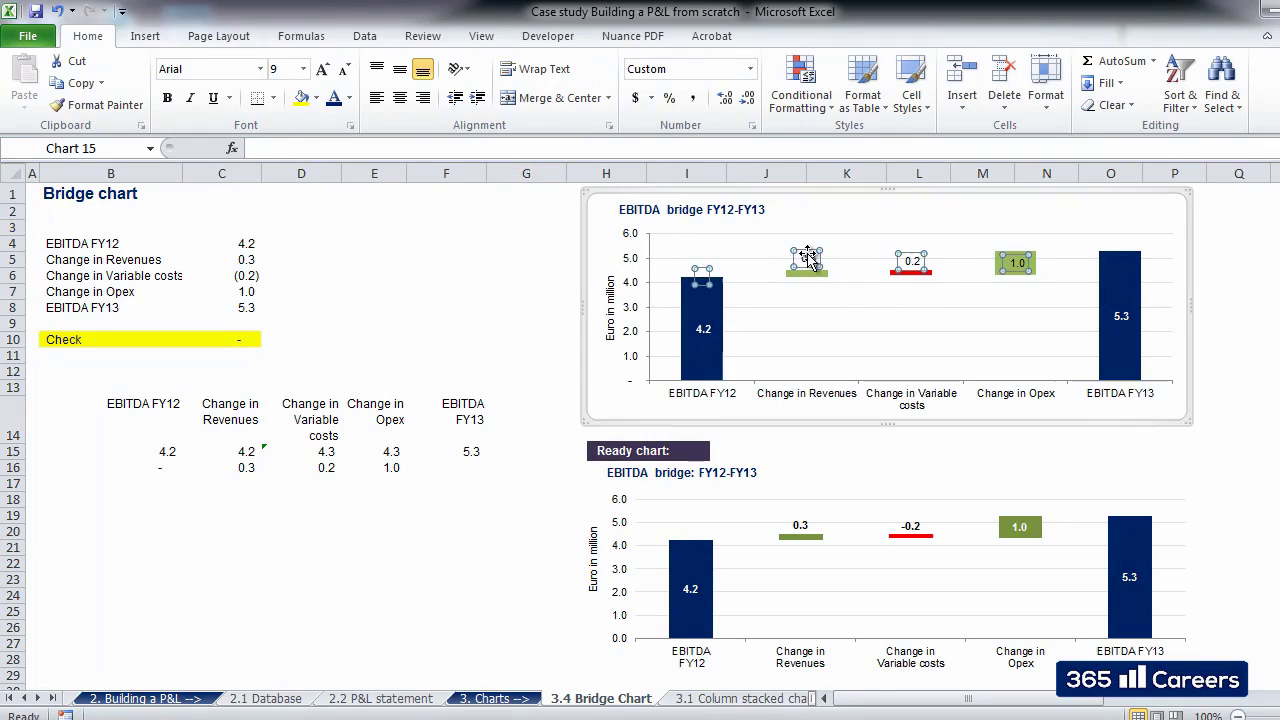
pyautogui.click(806, 258)
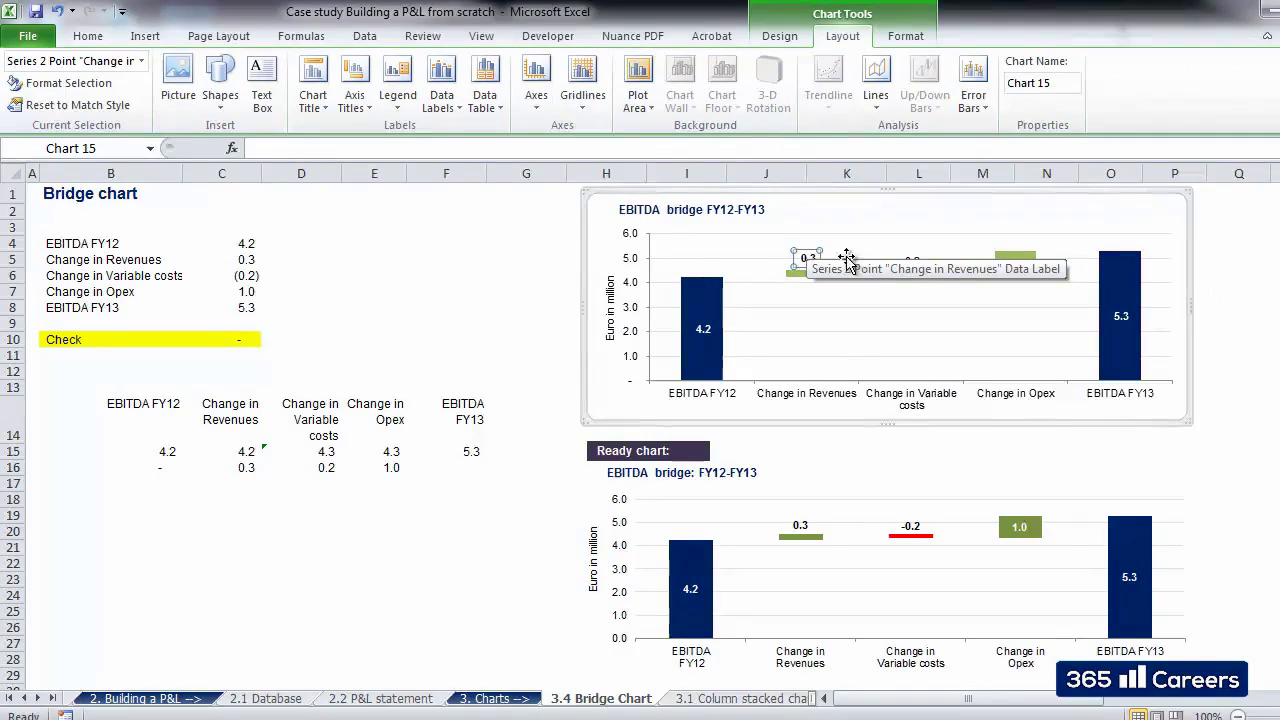
pyautogui.click(908, 258)
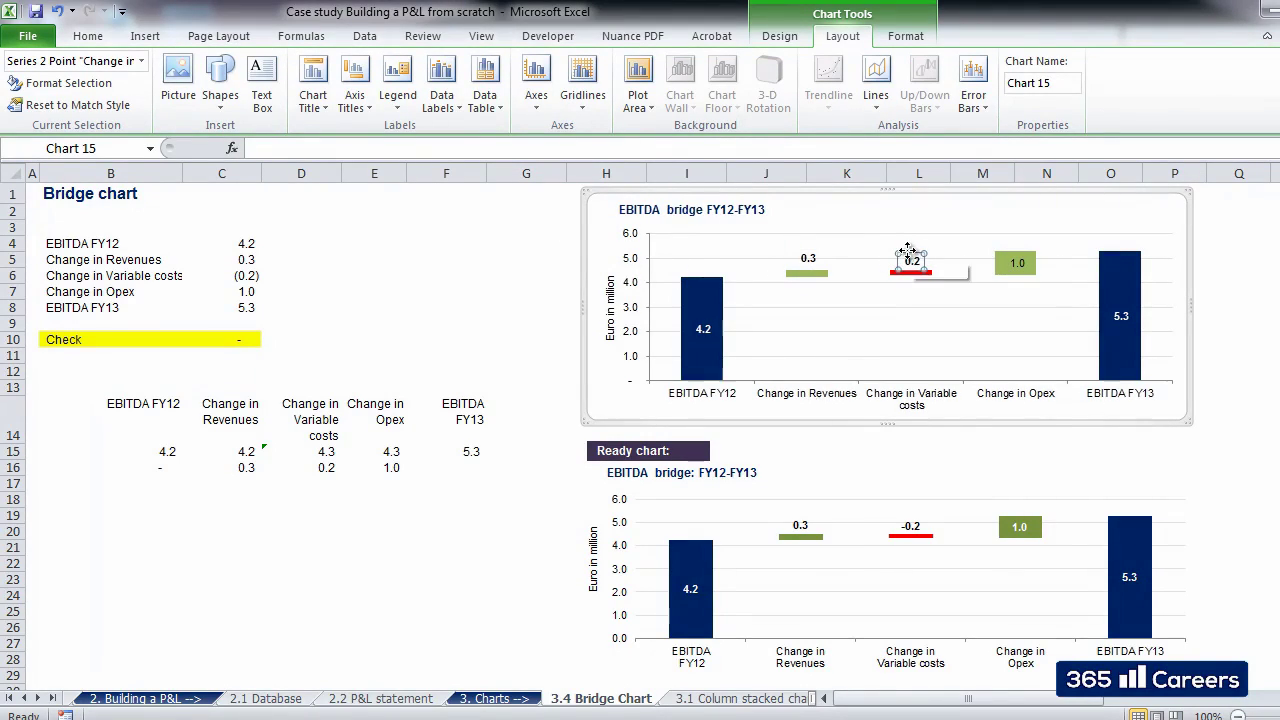
pyautogui.click(1016, 262)
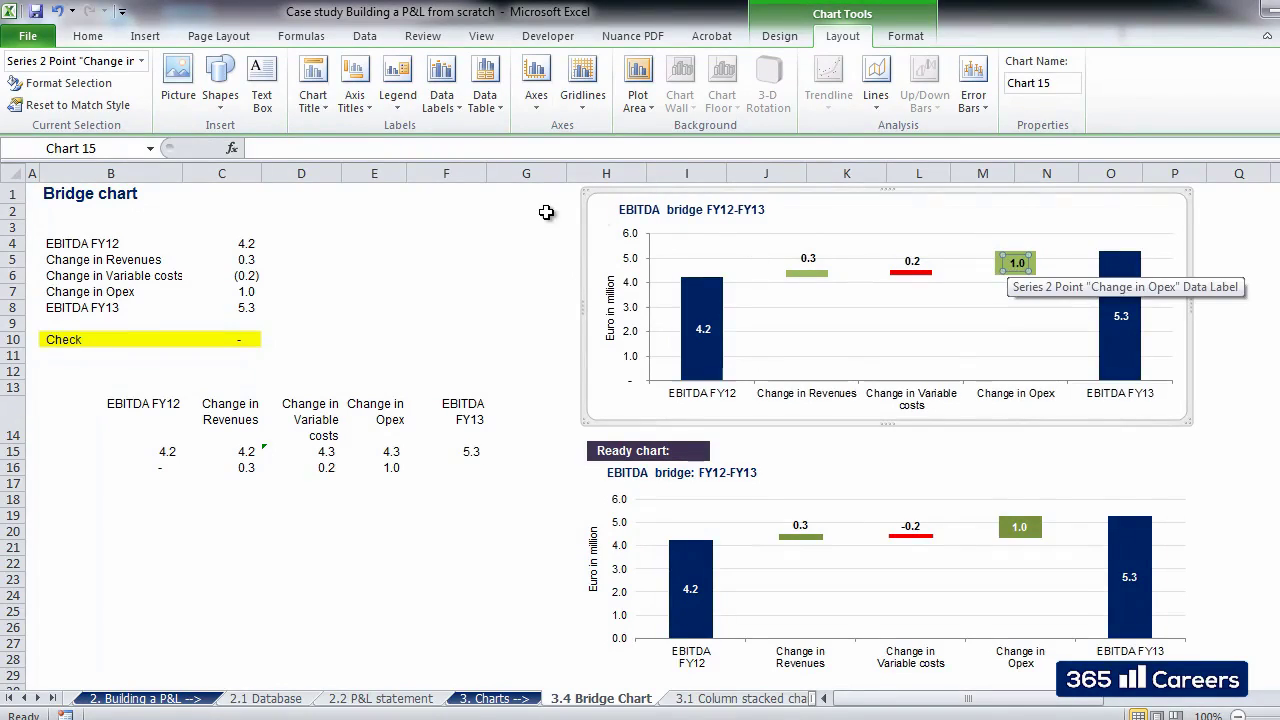
pyautogui.click(505, 220)
pyautogui.click(472, 281)
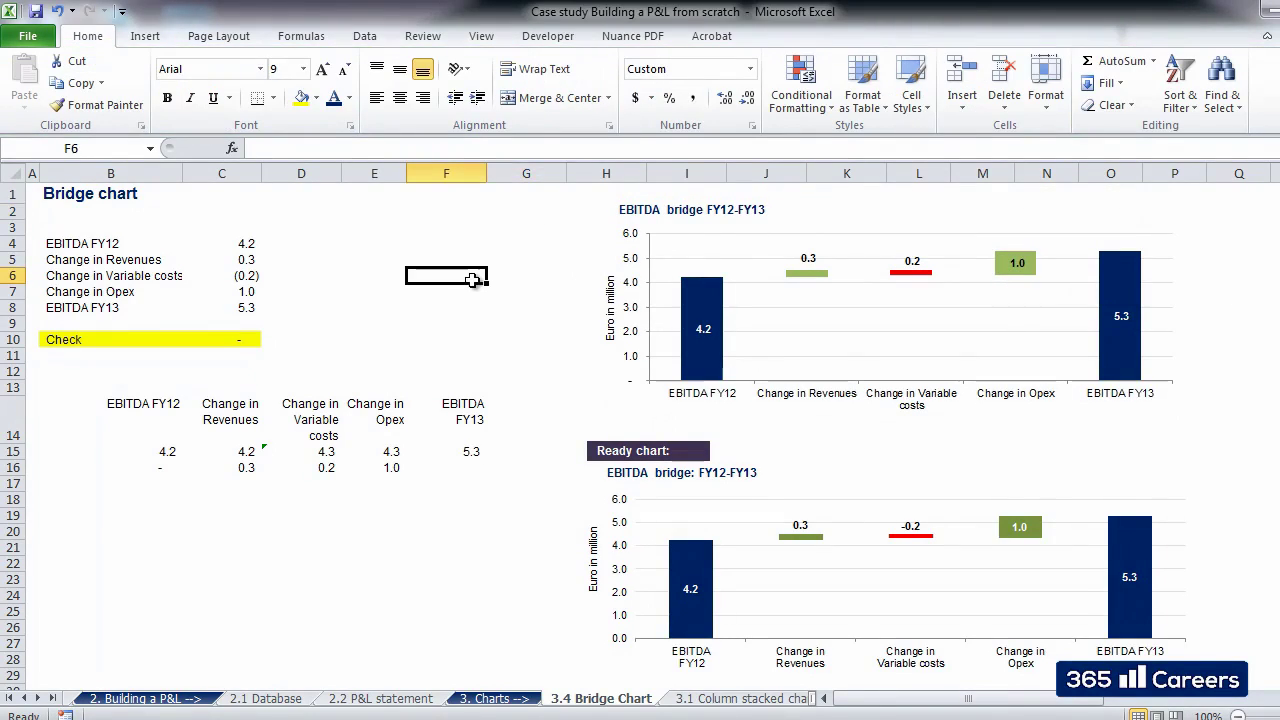
# - Drag the top bridge chart a few pixels to the left
pyautogui.click(605, 255)
pyautogui.moveTo(586, 251); pyautogui.dragTo(570, 255)
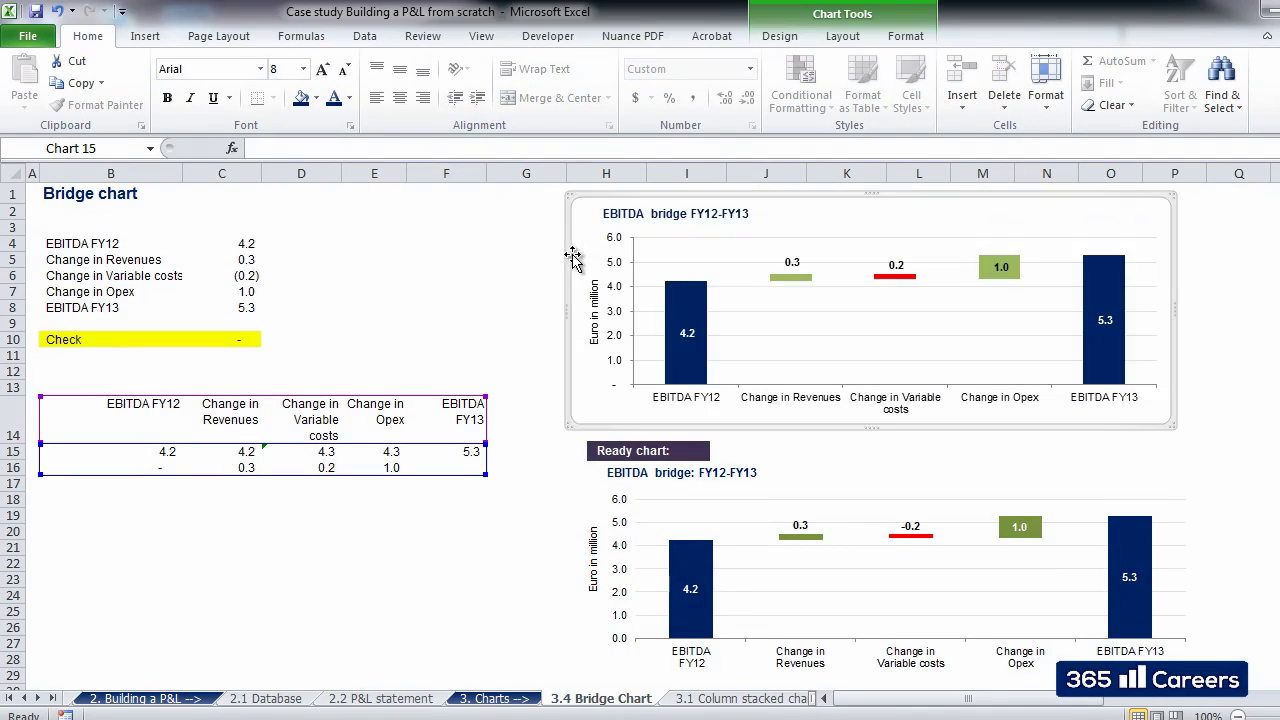
pyautogui.click(466, 246)
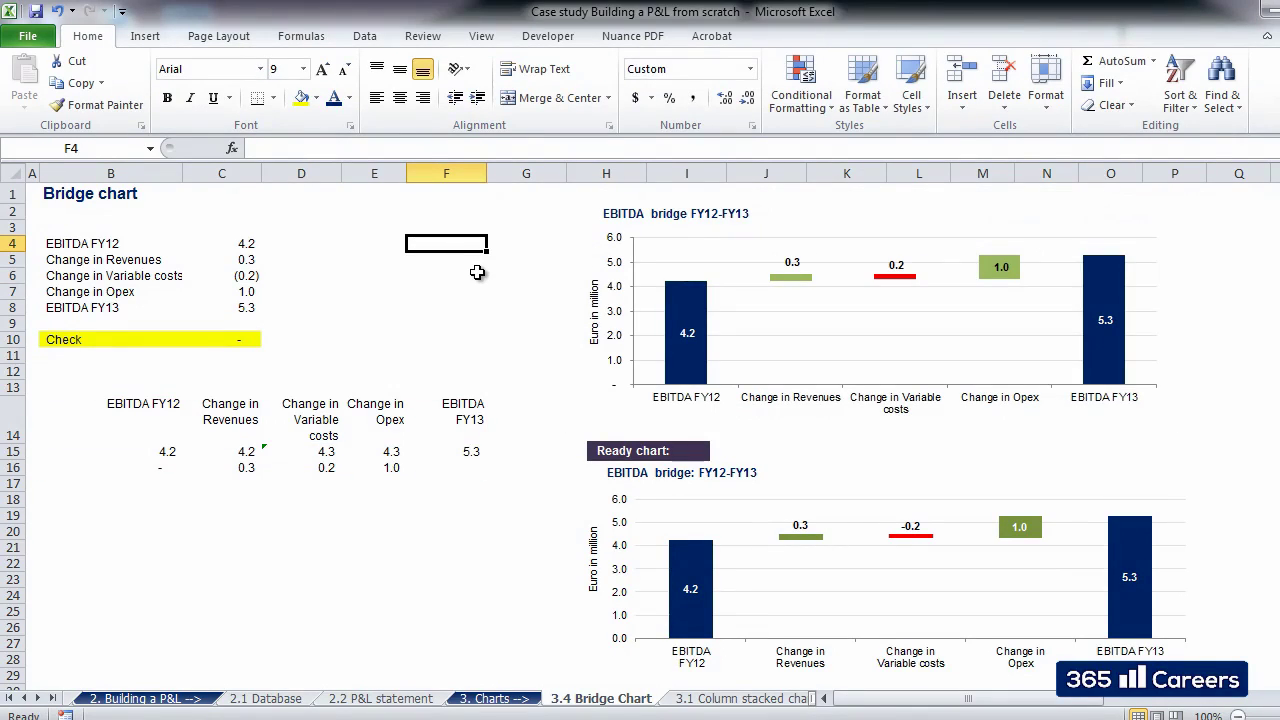